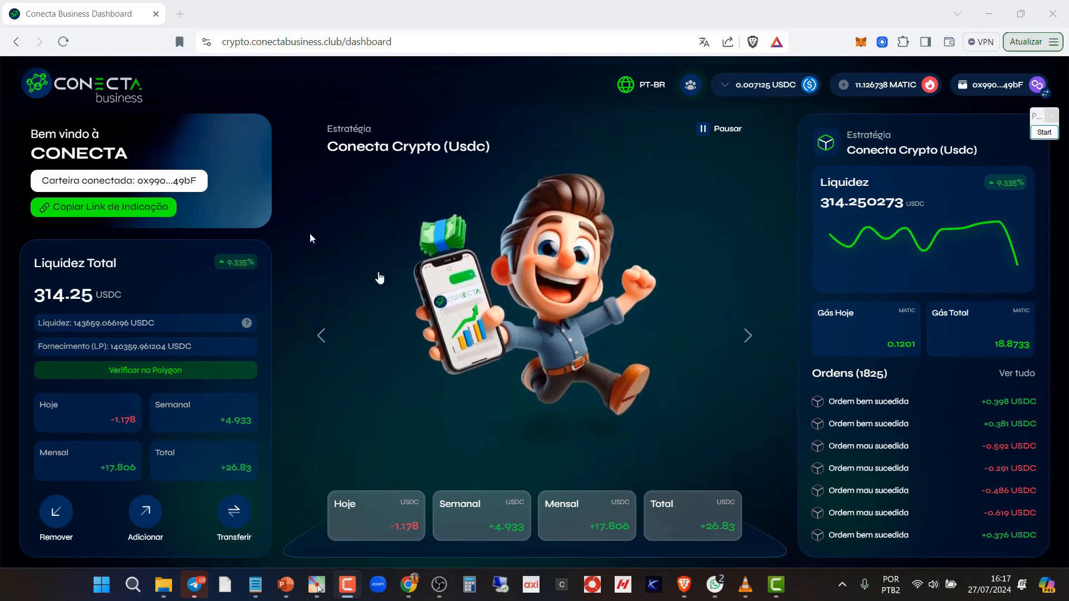
# View the MetaMask wallet, pointing red arrows at its address to compare it with the dashboard's connected wallet, and clear the marks
pyautogui.click(859, 43)
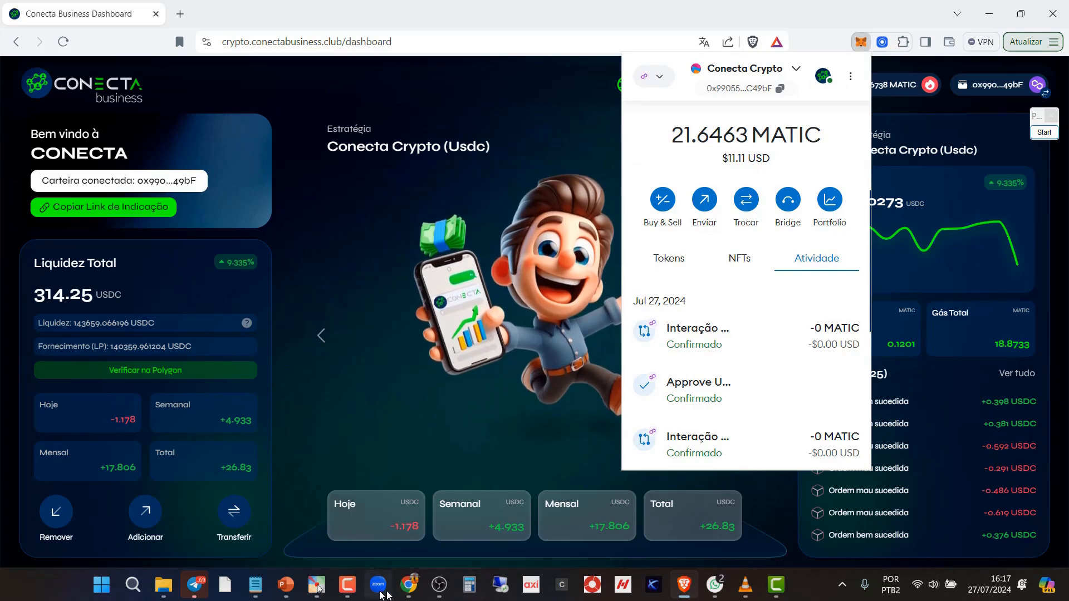
pyautogui.click(1045, 134)
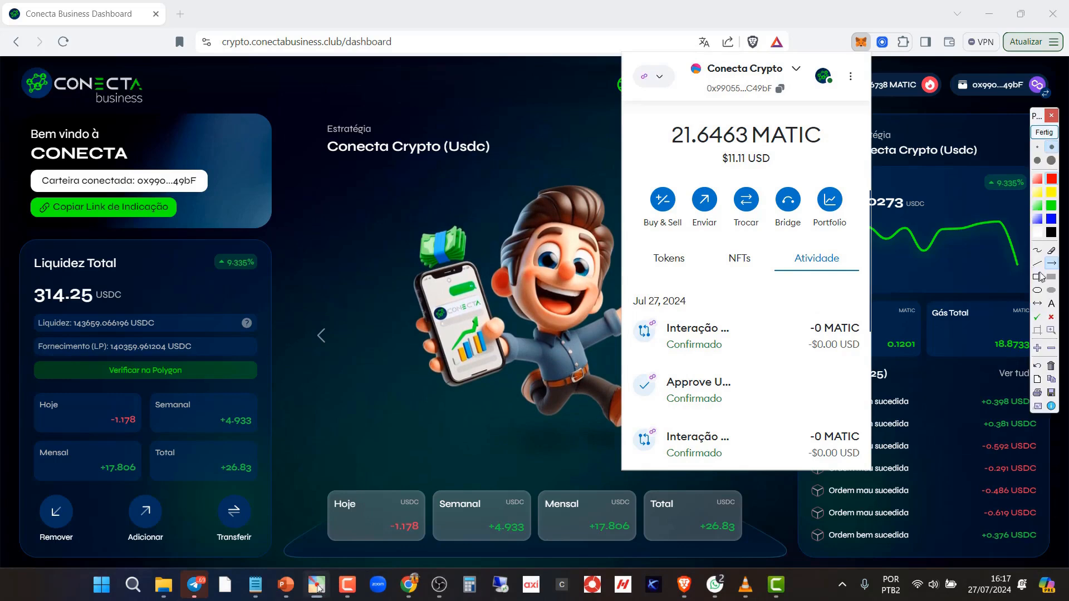
pyautogui.moveTo(762, 144); pyautogui.dragTo(753, 132)
pyautogui.moveTo(740, 114); pyautogui.dragTo(725, 98)
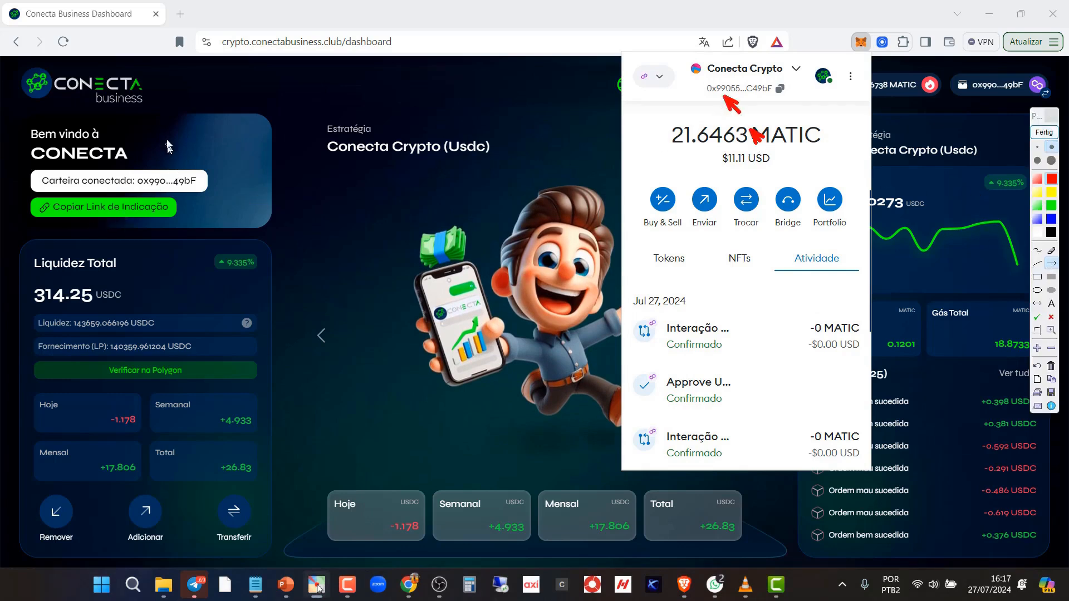
pyautogui.moveTo(154, 164); pyautogui.dragTo(154, 168)
pyautogui.click(1045, 133)
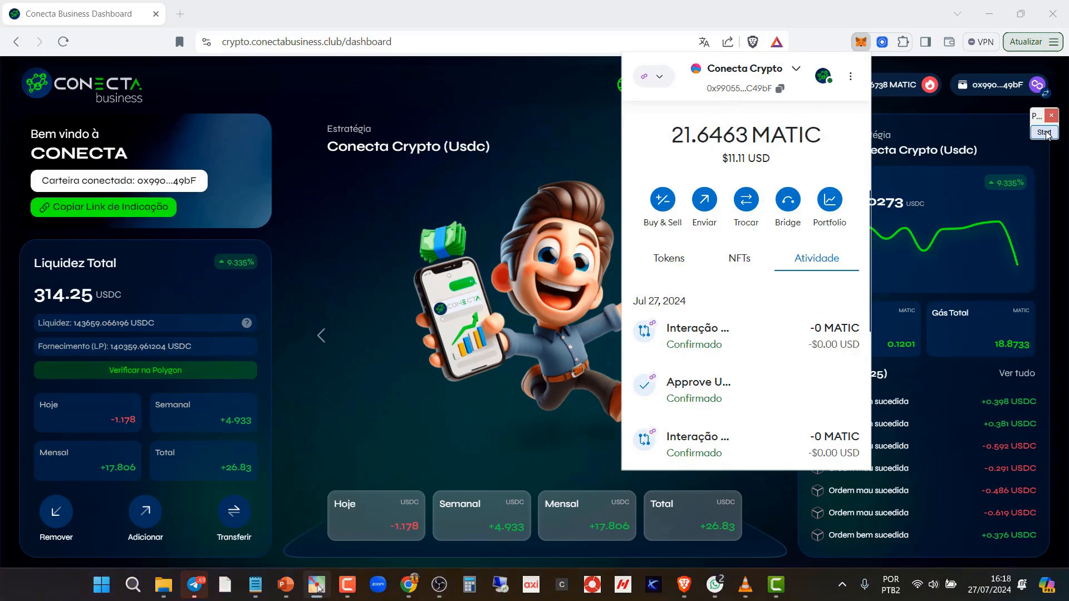
pyautogui.click(828, 29)
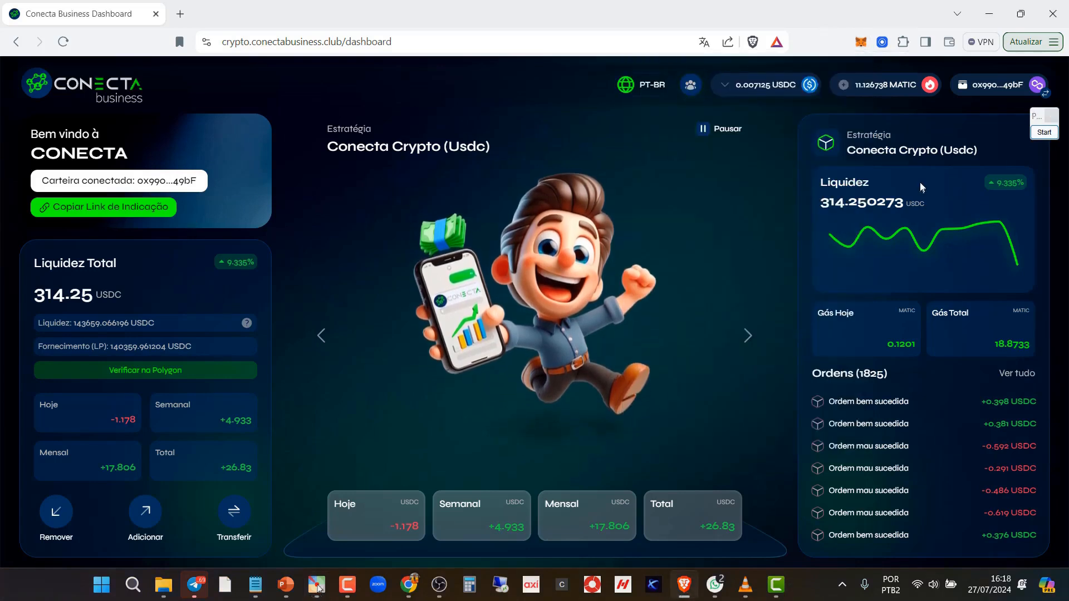
# Outline the Verificar na Polygon link with a red rectangle using the screen annotation tool and clear the marking
pyautogui.click(1047, 133)
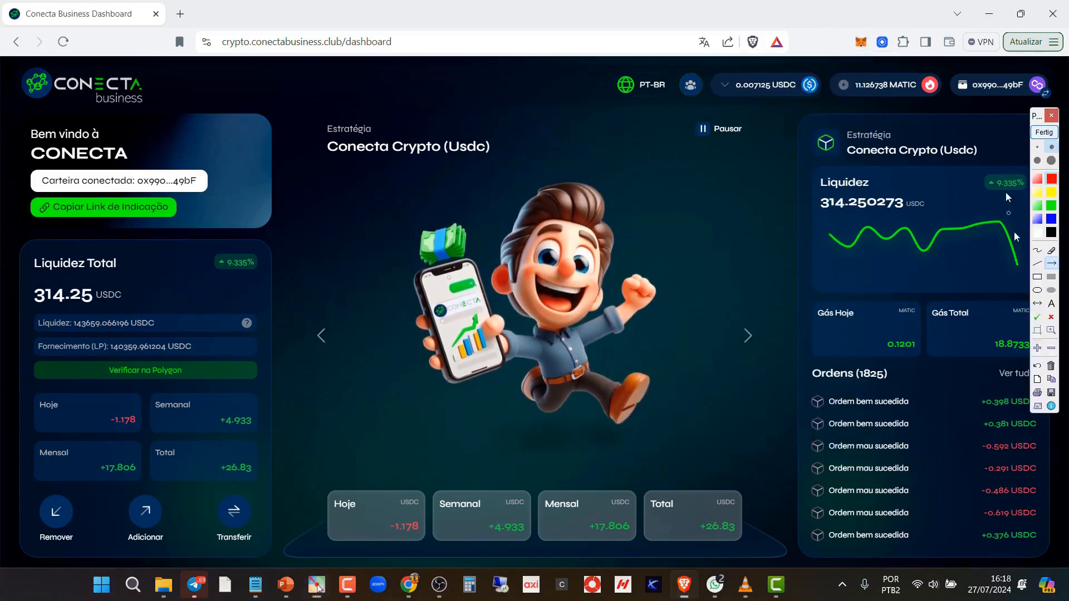
pyautogui.click(1037, 278)
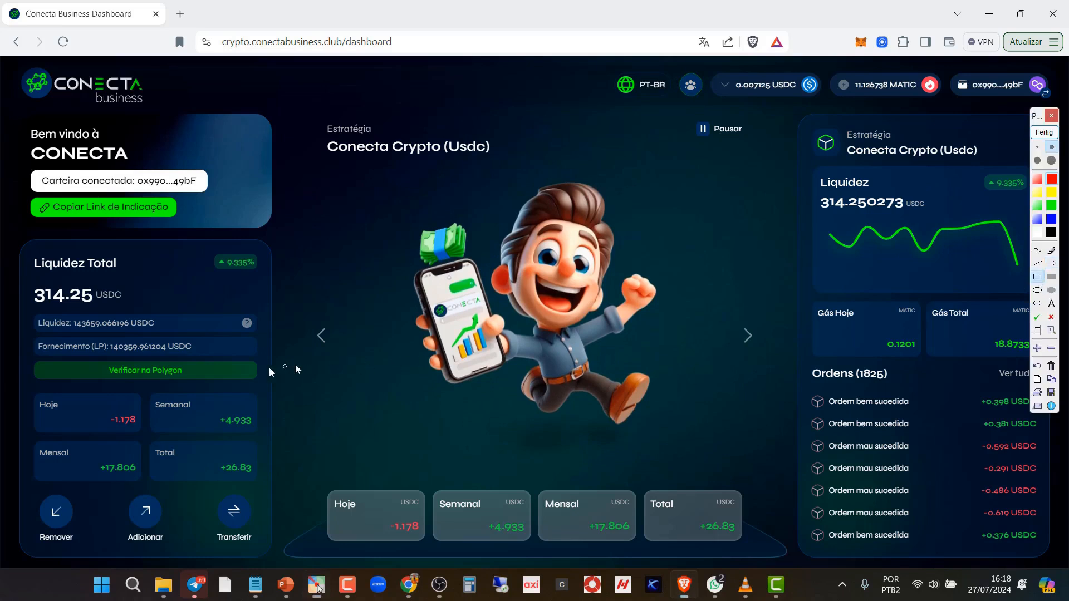
pyautogui.moveTo(98, 356)
pyautogui.mouseDown()
pyautogui.moveTo(219, 410)
pyautogui.moveTo(196, 389)
pyautogui.mouseUp()
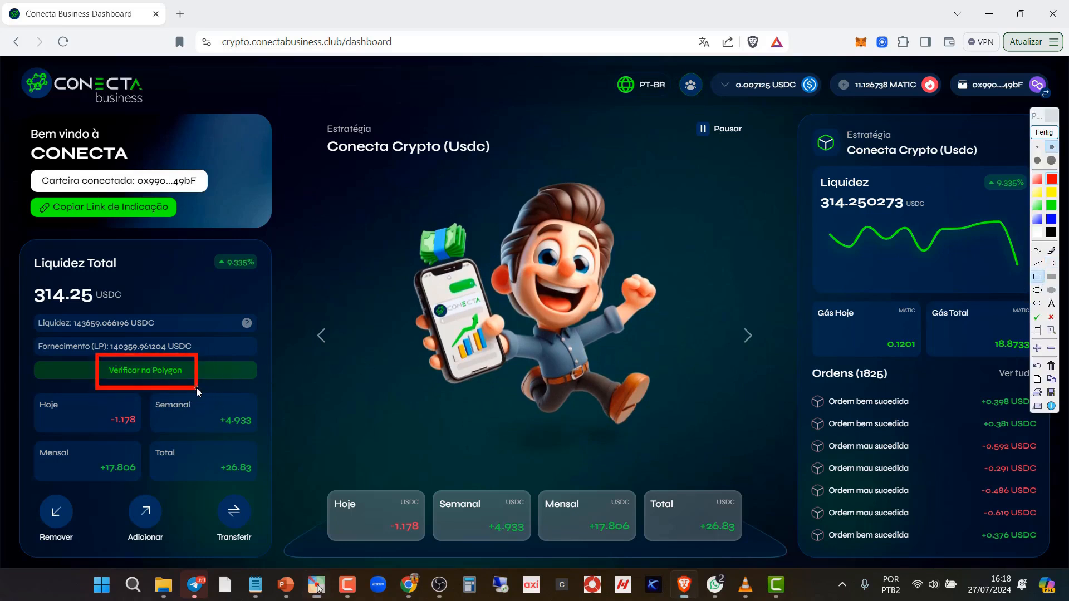
pyautogui.click(1053, 135)
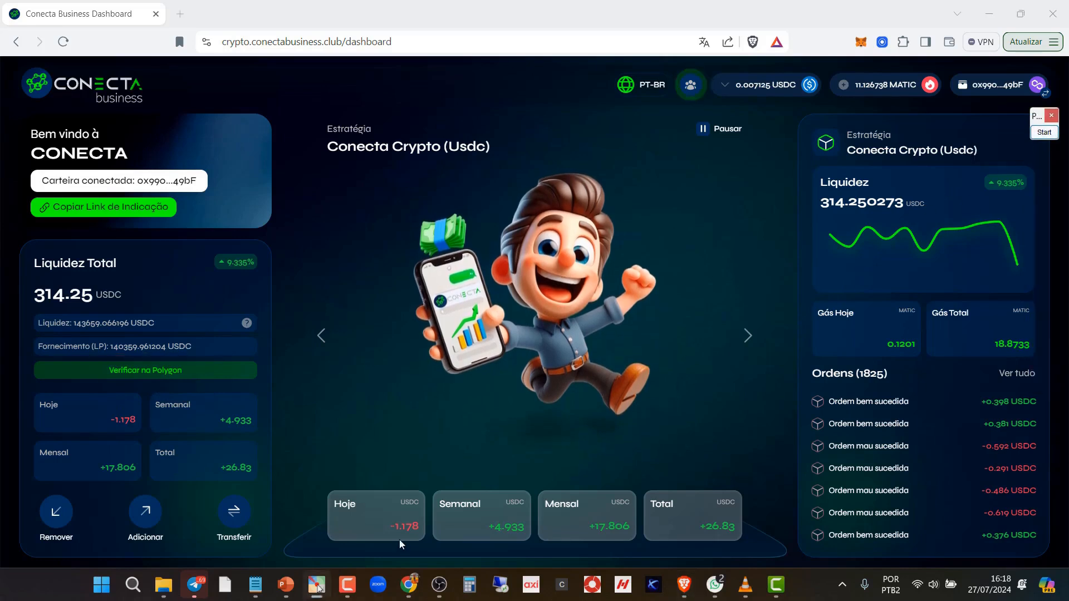
# Review the step-by-step notes in Notepad, including the strategy and USDC contract addresses, and minimize them
pyautogui.click(256, 586)
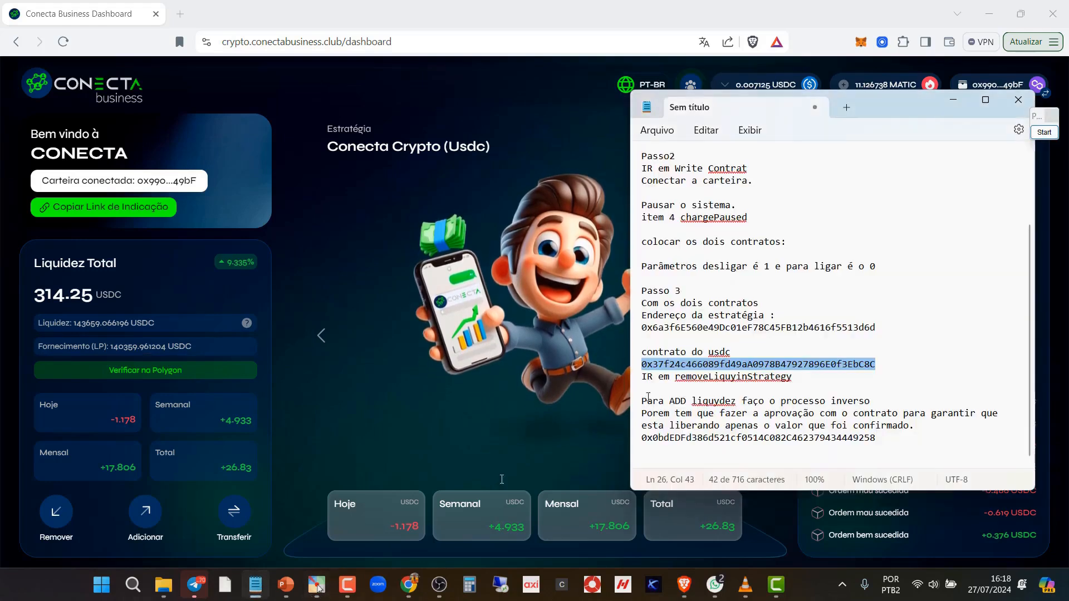
pyautogui.click(927, 358)
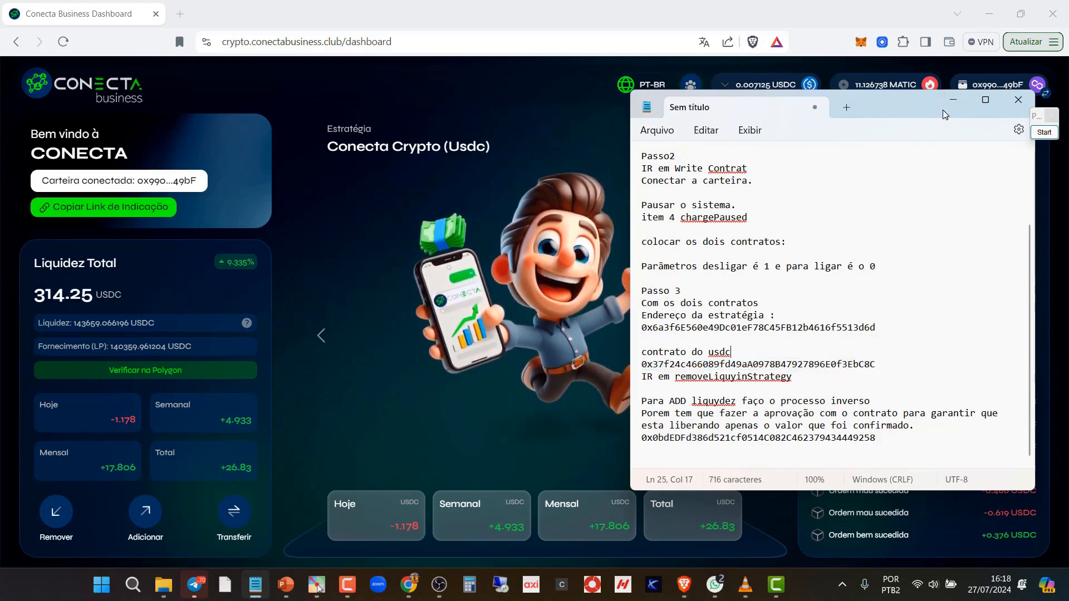
pyautogui.click(958, 101)
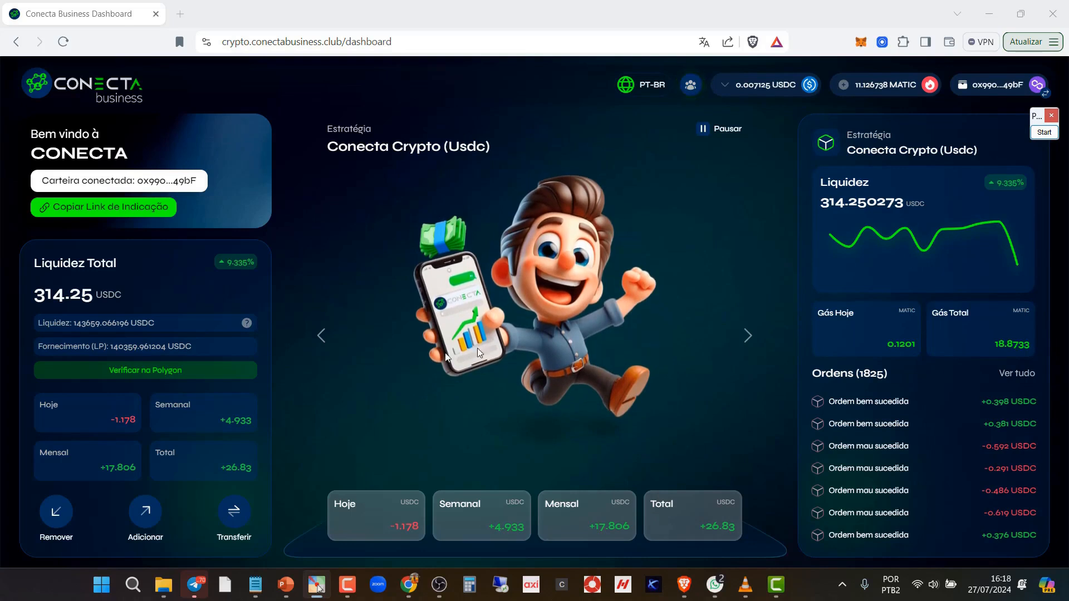
# Open the contract on Polygonscan from the dashboard's Verificar na Polygon link and copy its contract address
pyautogui.click(160, 369)
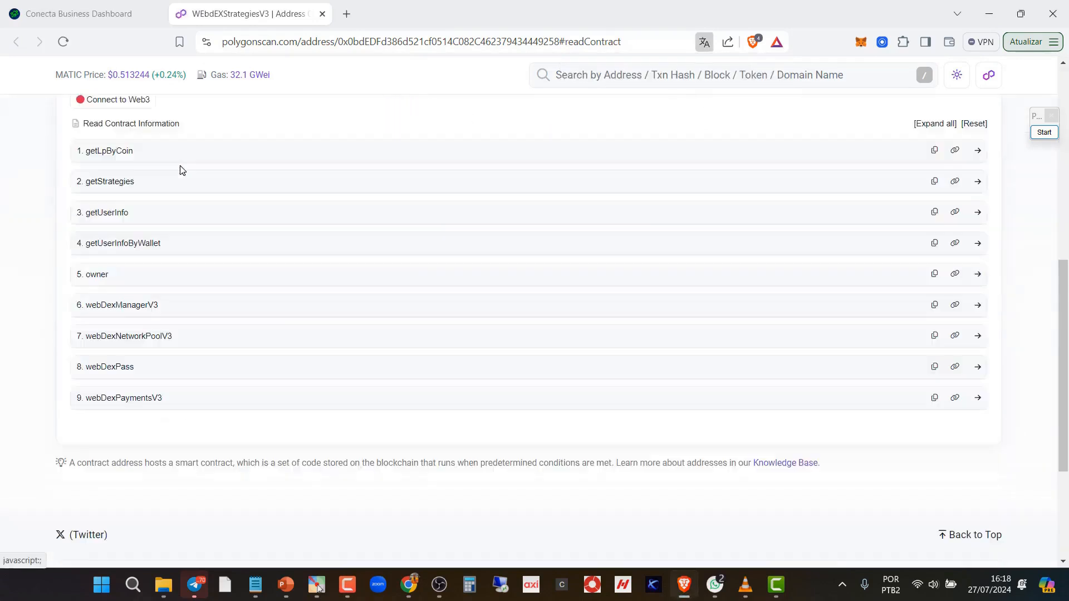
pyautogui.scroll(8, 180, 168)
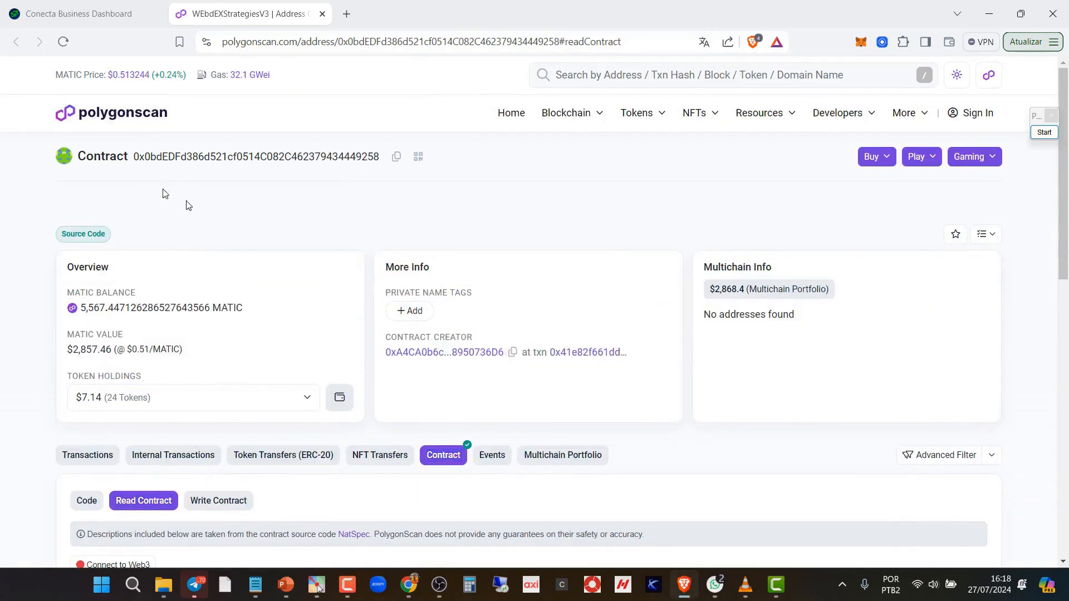
pyautogui.moveTo(134, 156); pyautogui.dragTo(369, 158)
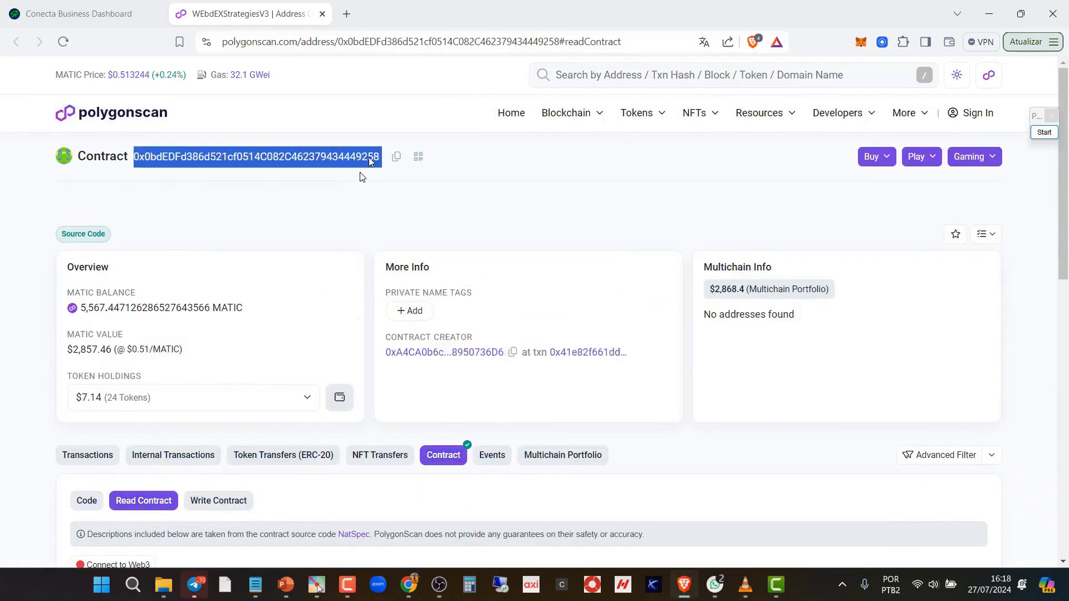
pyautogui.click(299, 170)
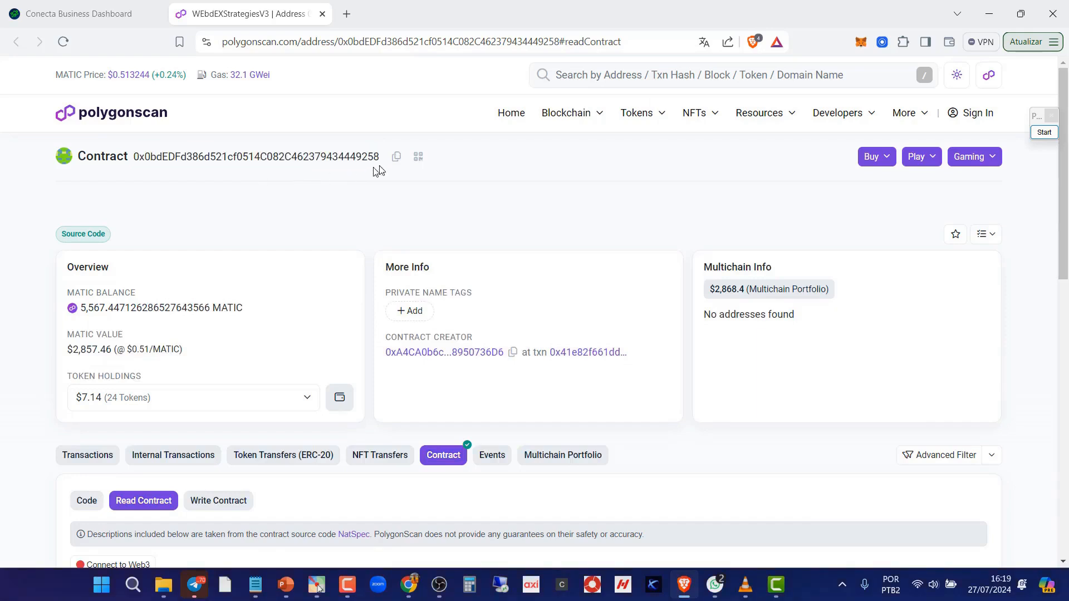
pyautogui.click(396, 159)
# Check the contract address saved at the end of the Notepad notes and return to Polygonscan
pyautogui.click(257, 587)
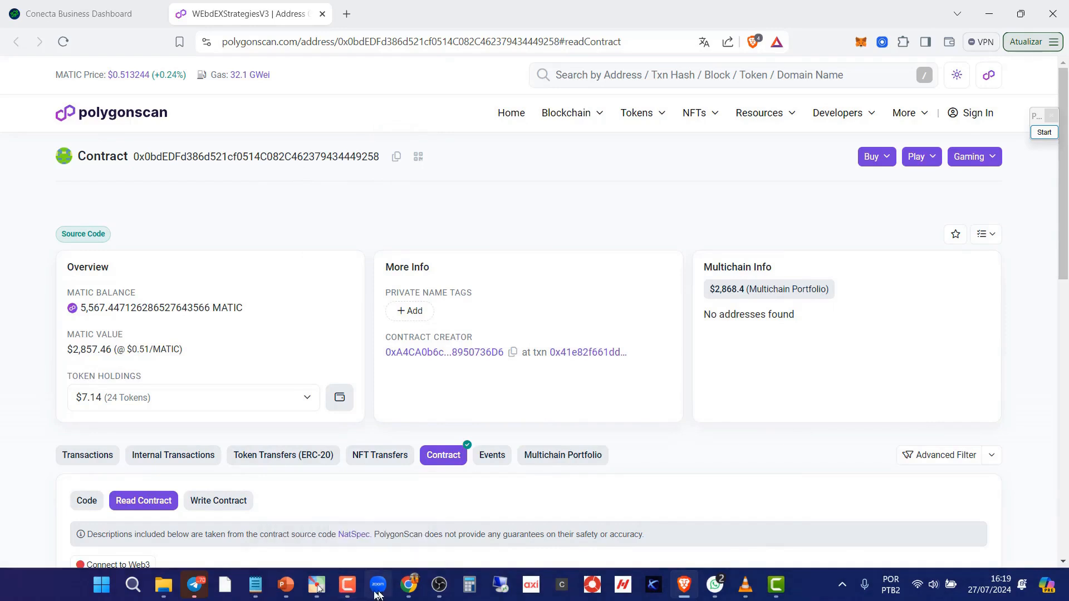
pyautogui.click(255, 584)
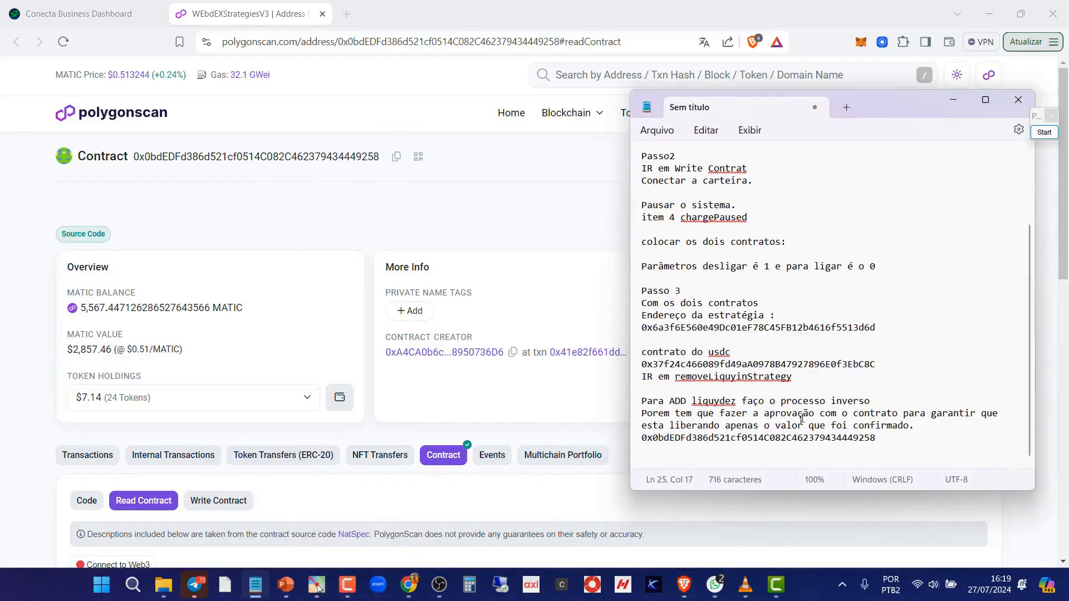
pyautogui.click(884, 447)
pyautogui.click(594, 299)
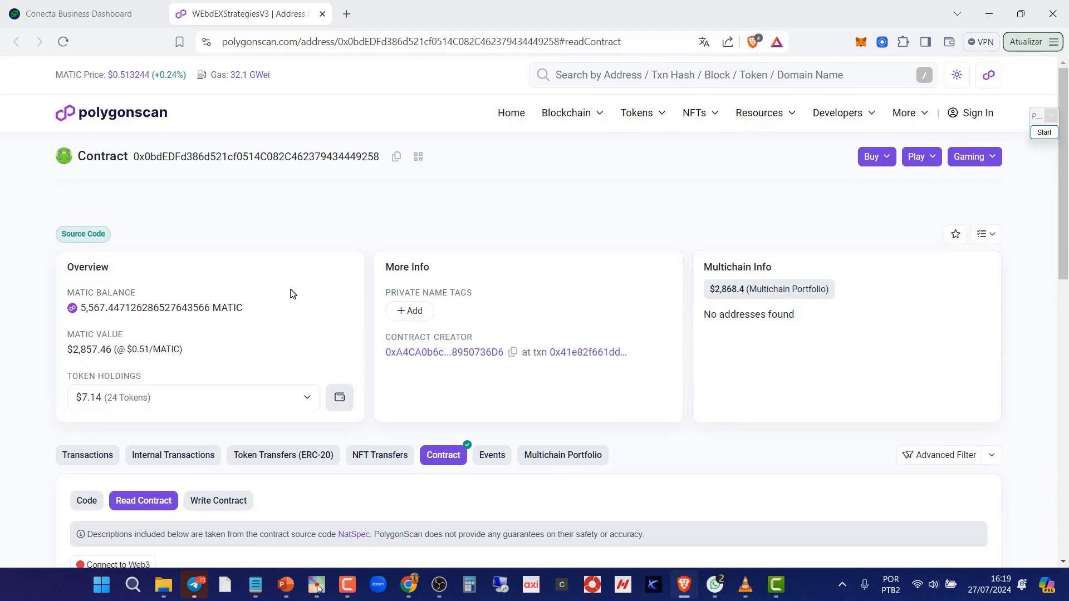
# Open the contract's detailed token holdings and look through the assets to find the ERC20 *** entry
pyautogui.click(341, 398)
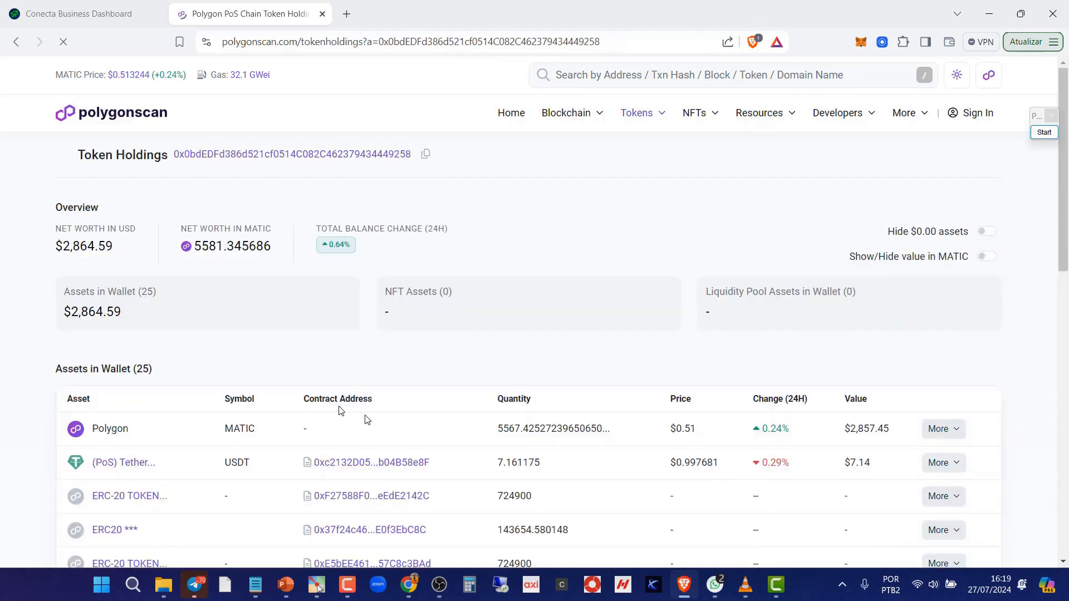
pyautogui.scroll(-5, 454, 391)
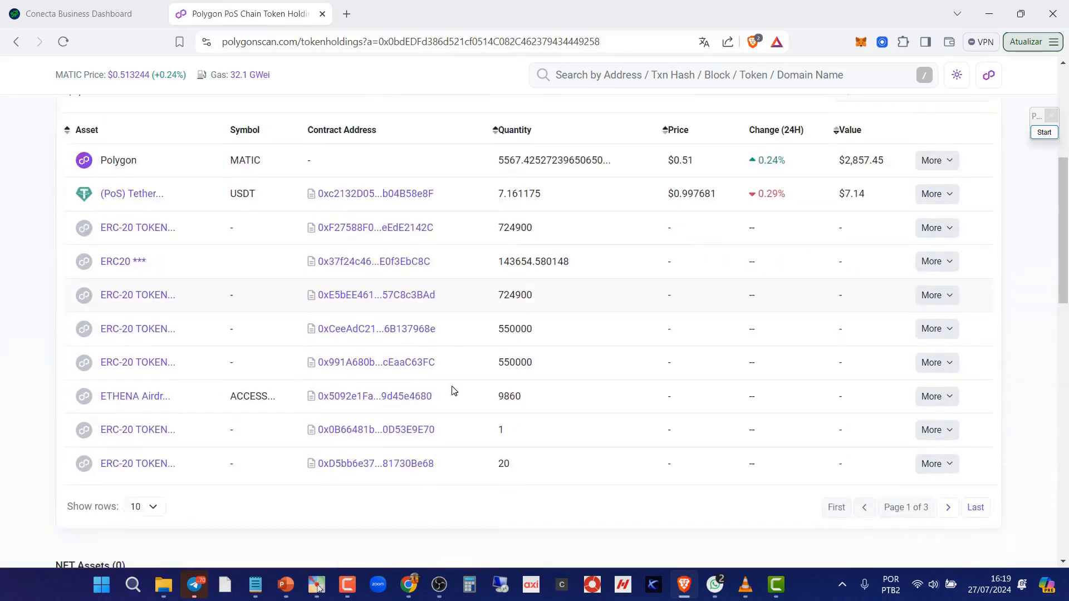
pyautogui.scroll(-3, 454, 390)
pyautogui.scroll(4, 454, 391)
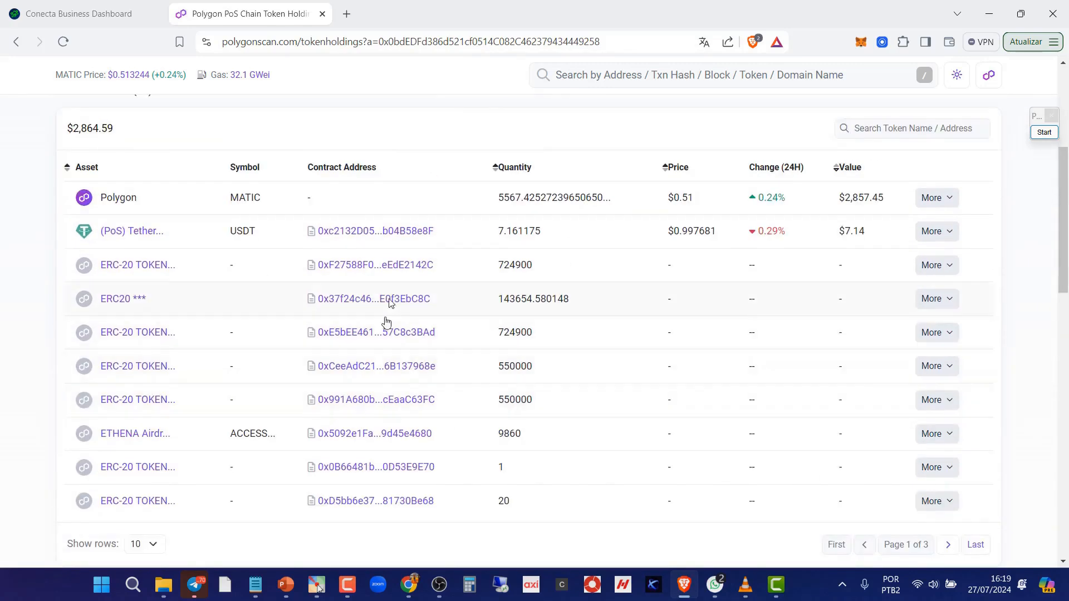
# Outline the ERC20 *** asset with a red rectangle in the holdings list and clear the marking
pyautogui.click(1044, 133)
pyautogui.click(1042, 279)
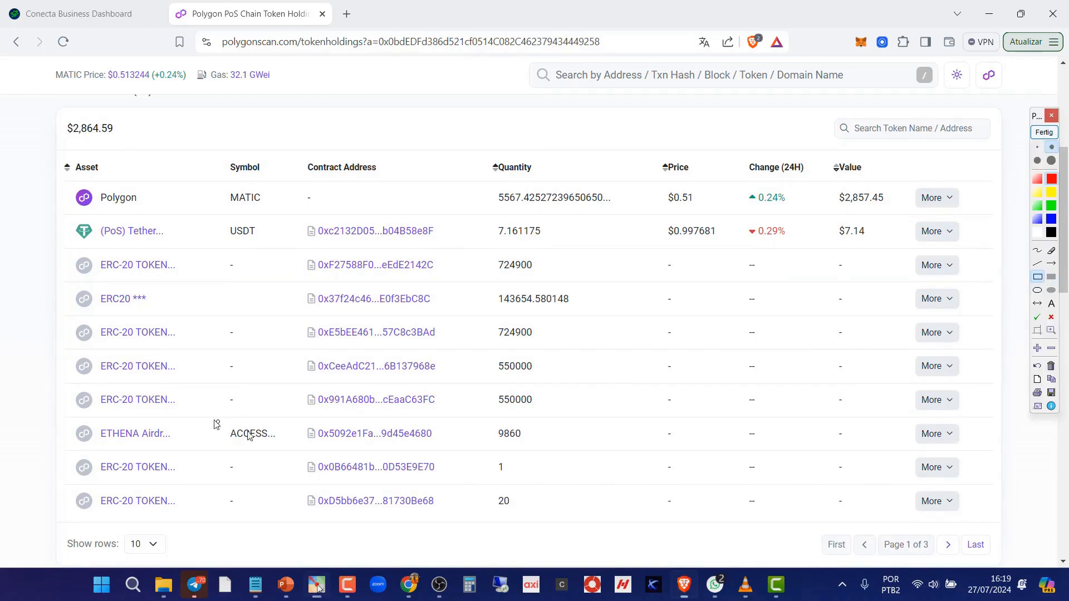
pyautogui.moveTo(62, 278); pyautogui.dragTo(156, 310)
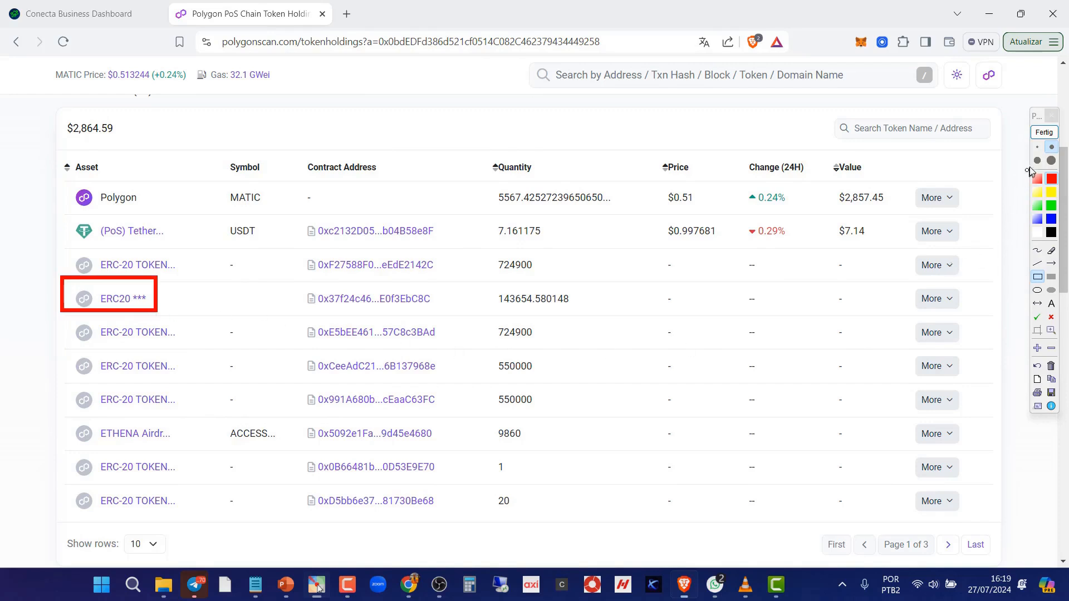
pyautogui.click(1044, 133)
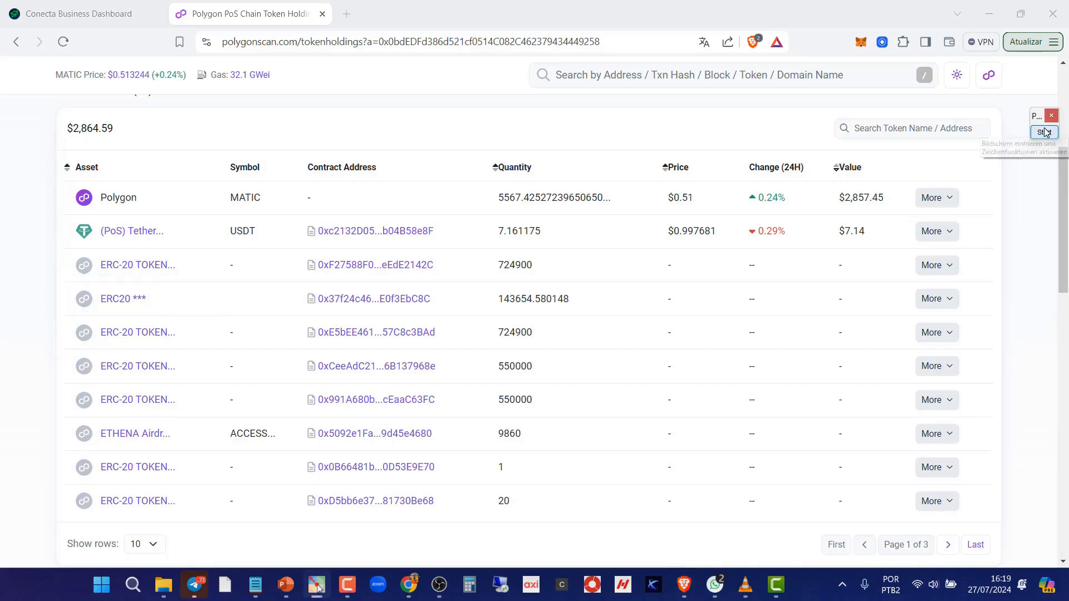
# Open the ERC20 *** token page from its contract address and briefly compare it with the Conecta dashboard
pyautogui.click(347, 301)
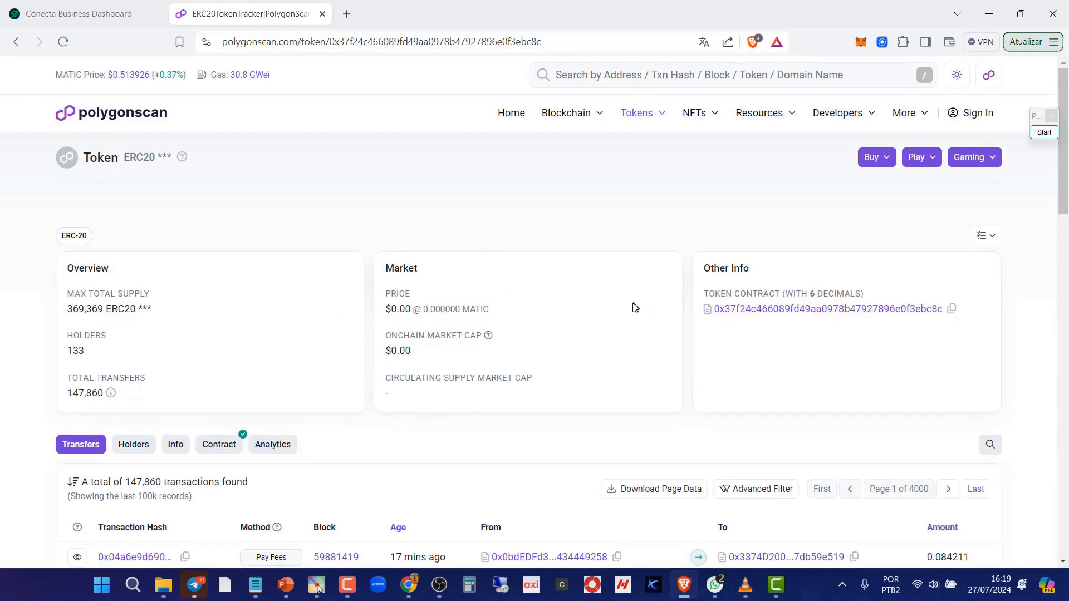
pyautogui.click(95, 15)
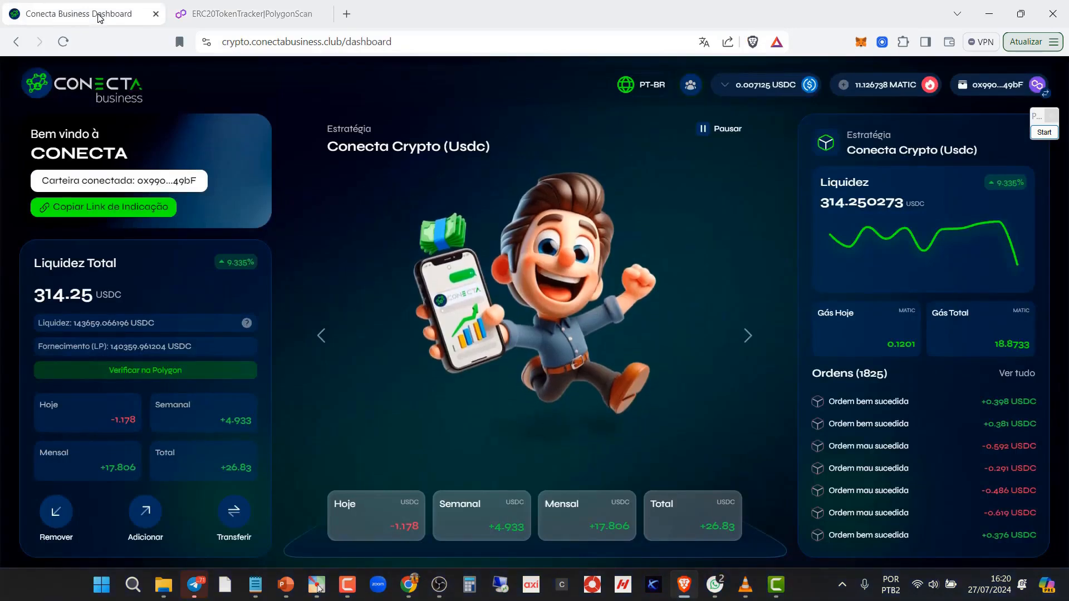
pyautogui.click(263, 14)
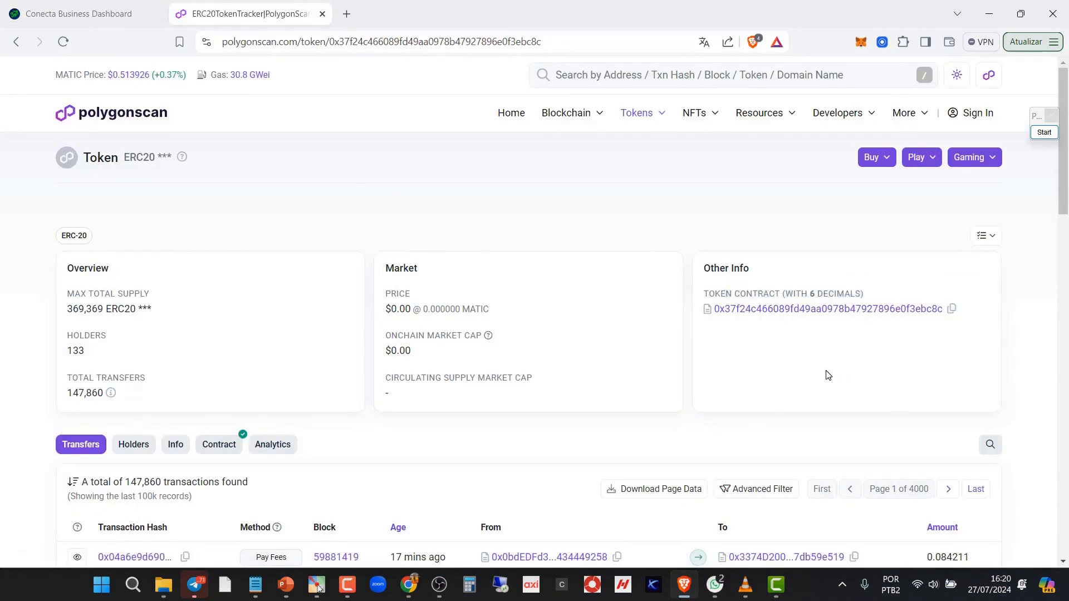
# Check the USDC contract address in the Notepad notes against the token page and minimize the notes
pyautogui.click(257, 586)
pyautogui.moveTo(876, 365); pyautogui.dragTo(861, 369)
pyautogui.click(904, 368)
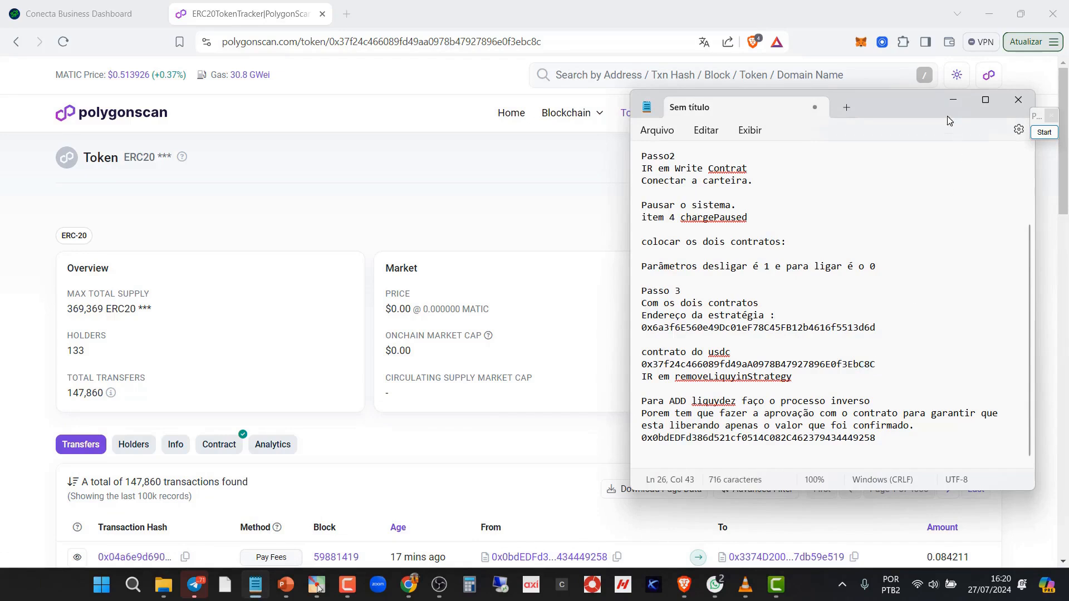
pyautogui.click(962, 98)
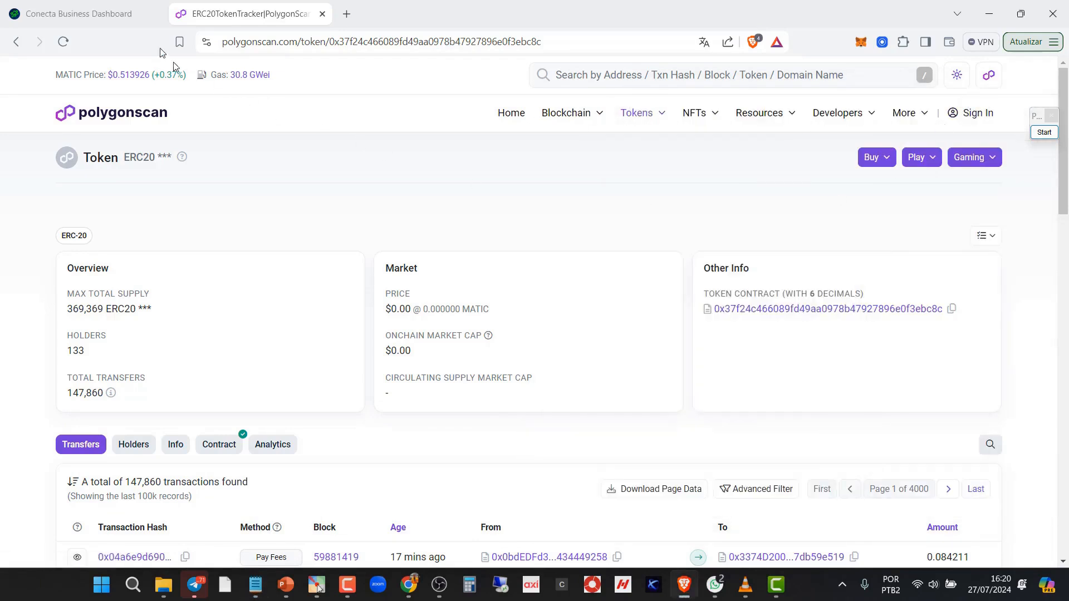
# Reopen the strategies contract on Polygonscan from the dashboard's Verificar na Polygon link and display the code in its Contract section
pyautogui.click(81, 14)
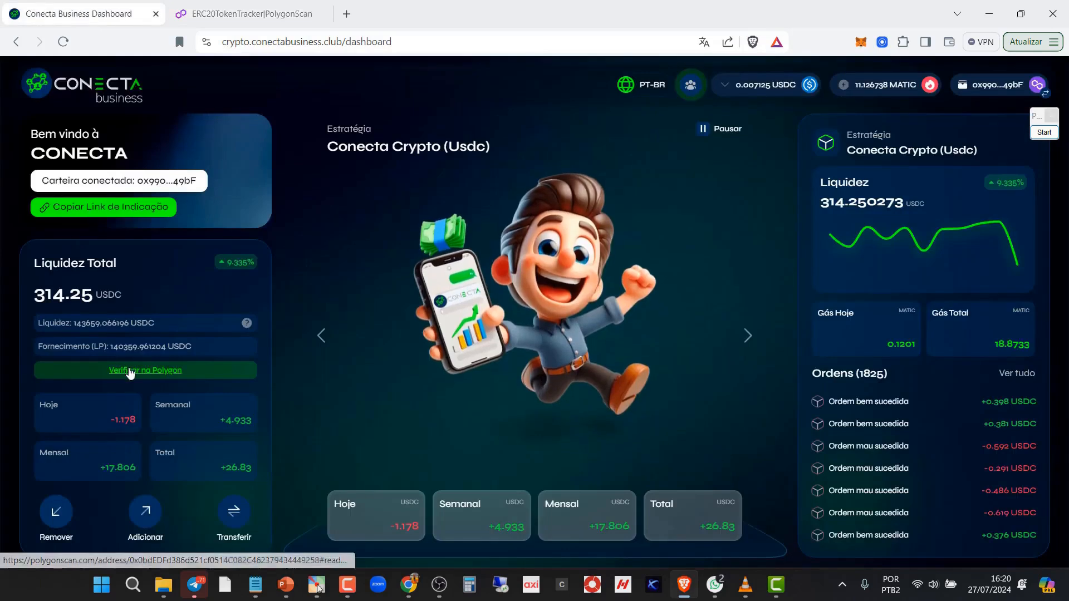
pyautogui.click(130, 372)
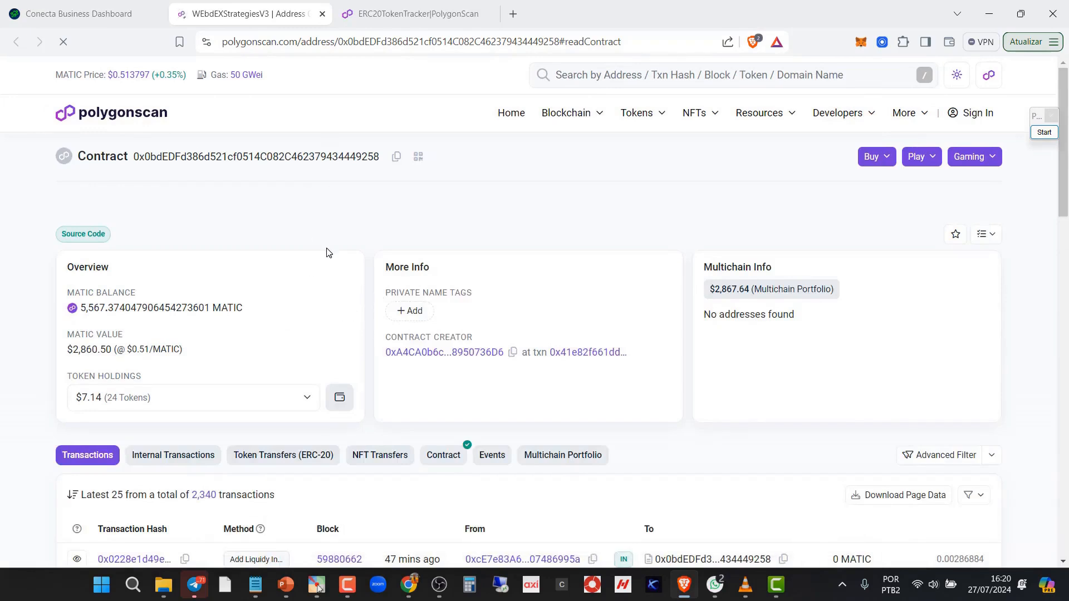
pyautogui.scroll(-8, 357, 246)
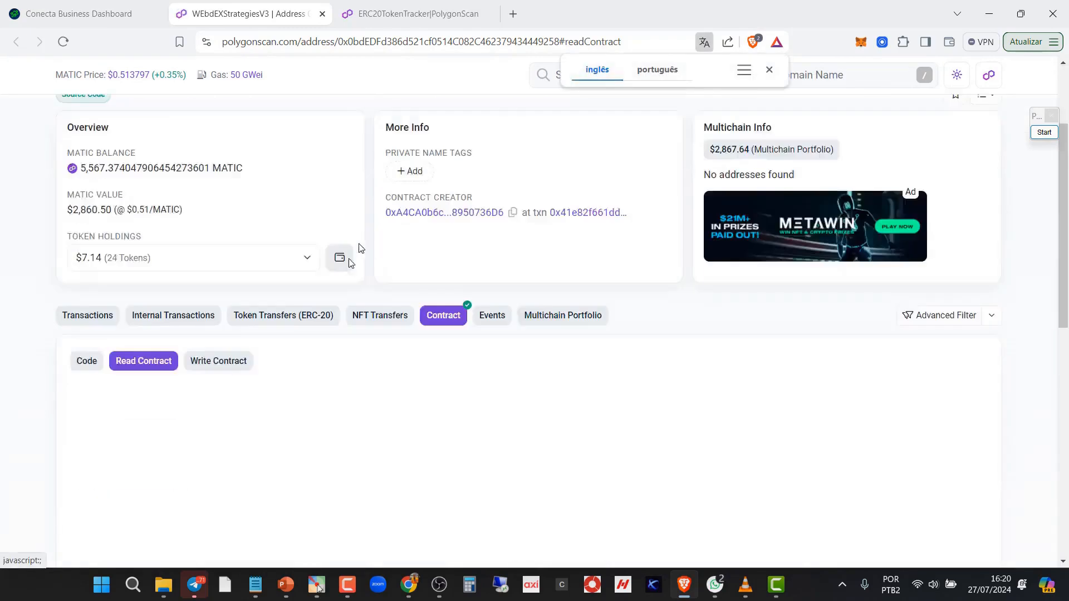
pyautogui.scroll(8, 306, 298)
pyautogui.scroll(-1, 311, 301)
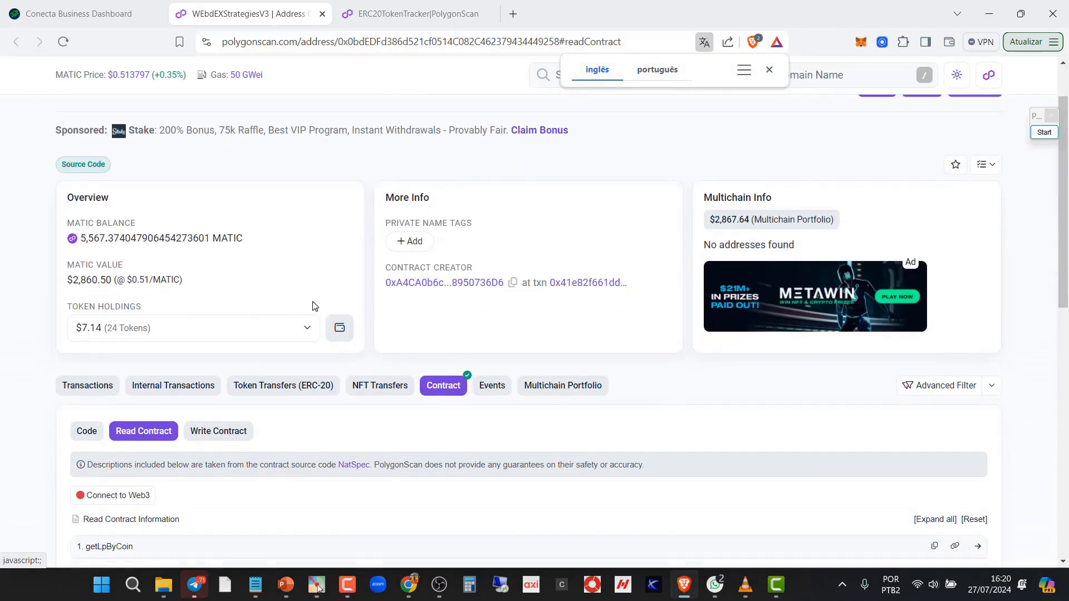
pyautogui.click(442, 393)
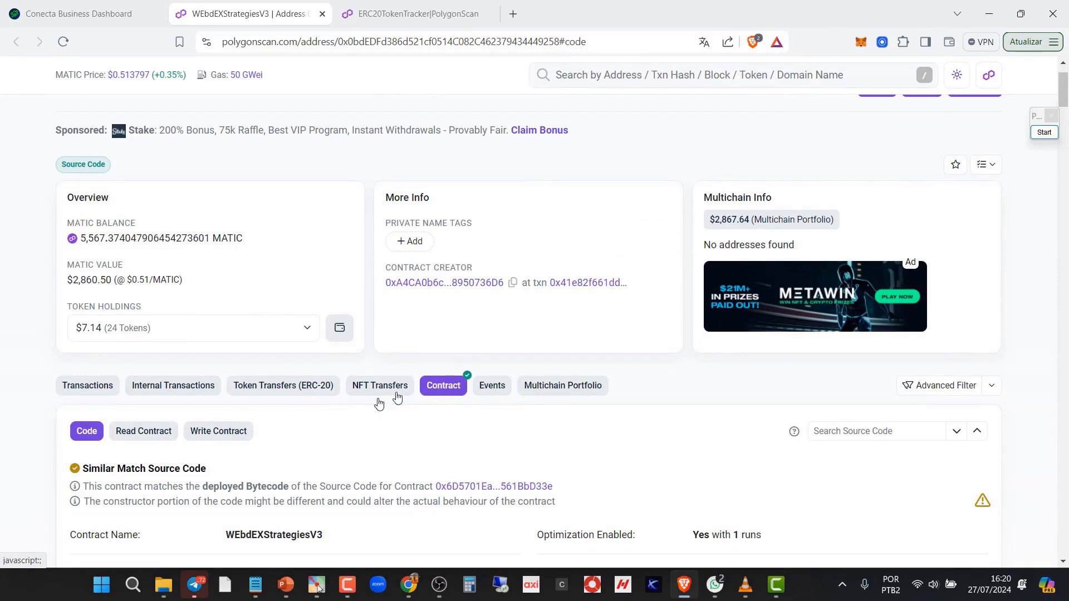
# Query getStrategies in the contract's Read Contract section to obtain the strategy's name and address
pyautogui.scroll(-1, 352, 416)
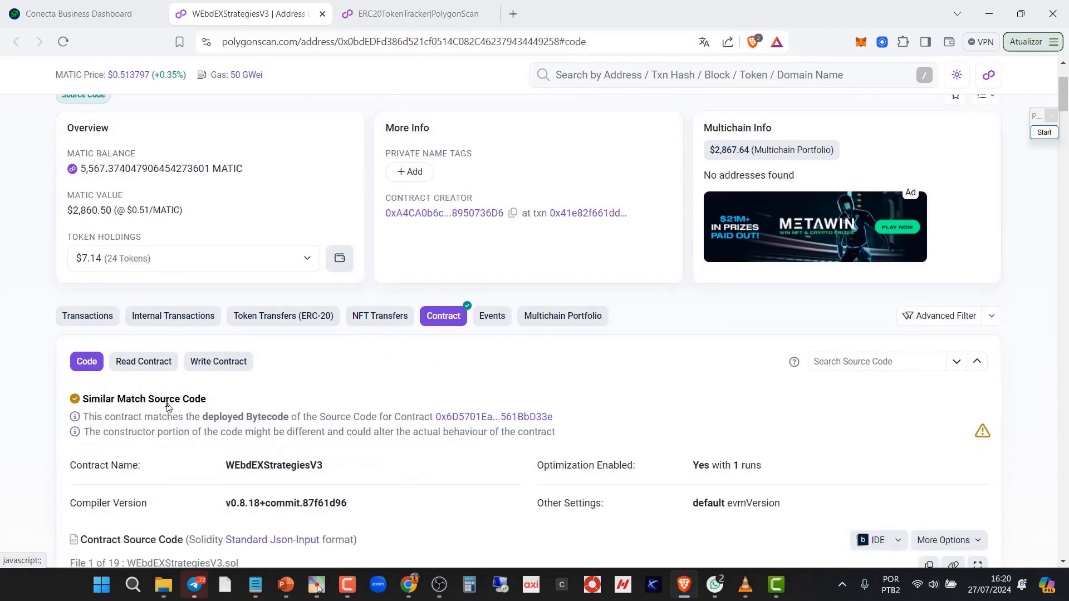
pyautogui.click(150, 362)
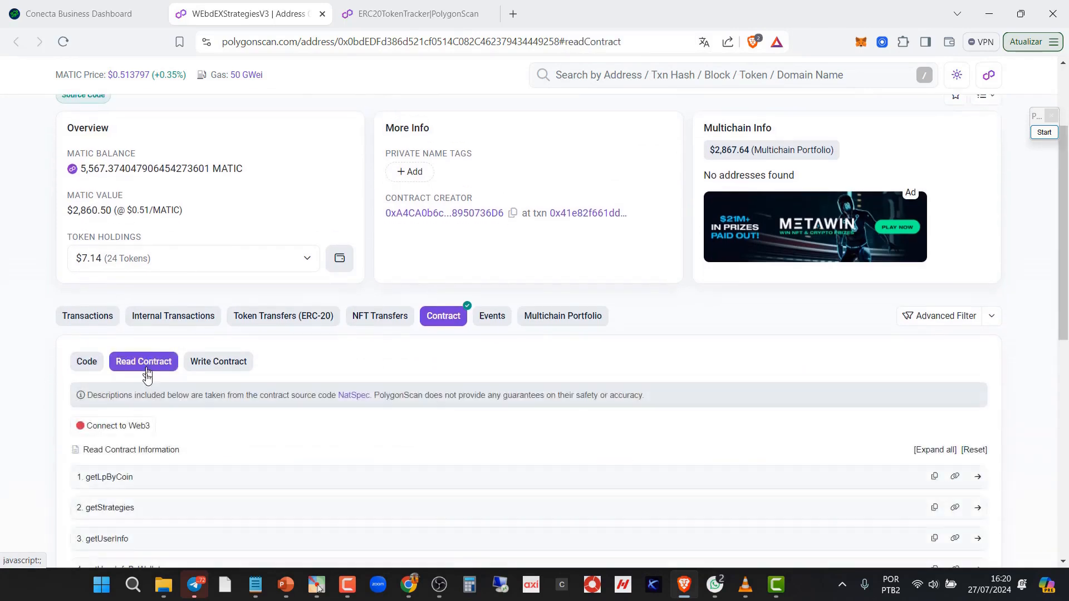
pyautogui.scroll(-2, 330, 353)
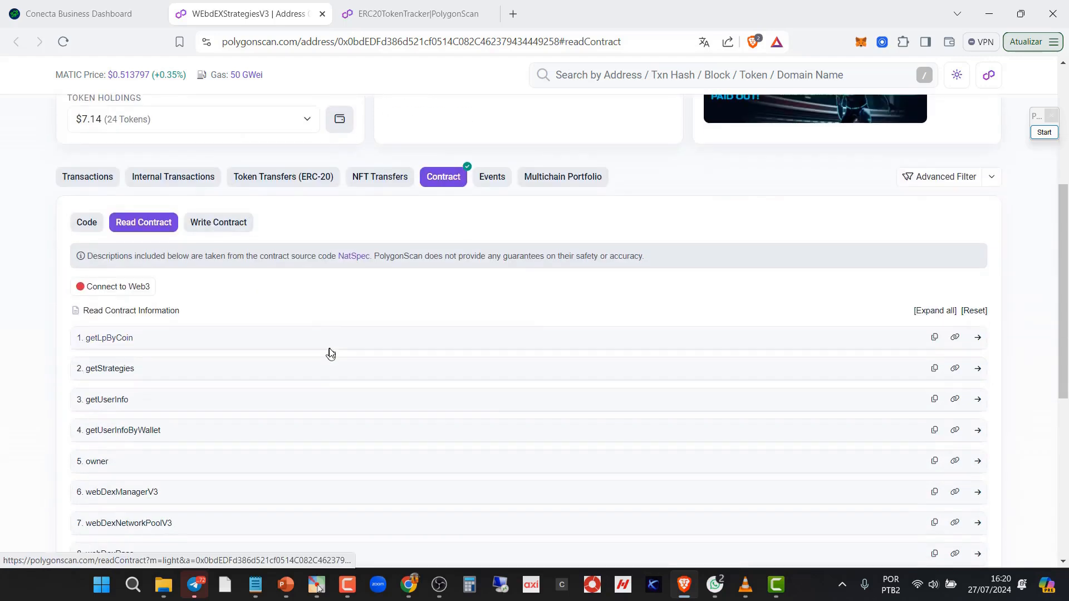
pyautogui.scroll(-1, 334, 351)
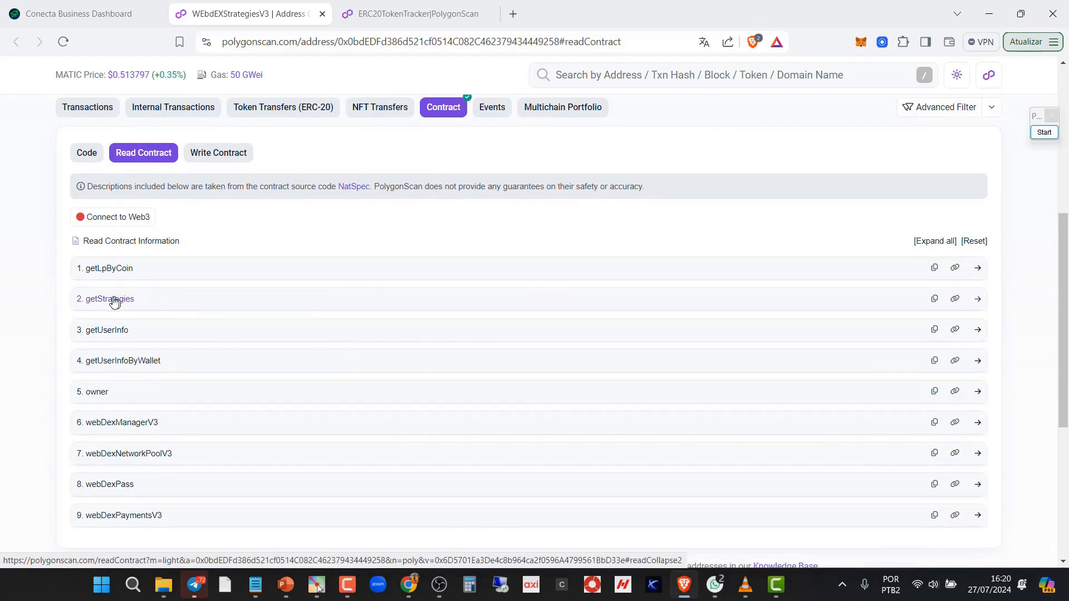
pyautogui.click(112, 299)
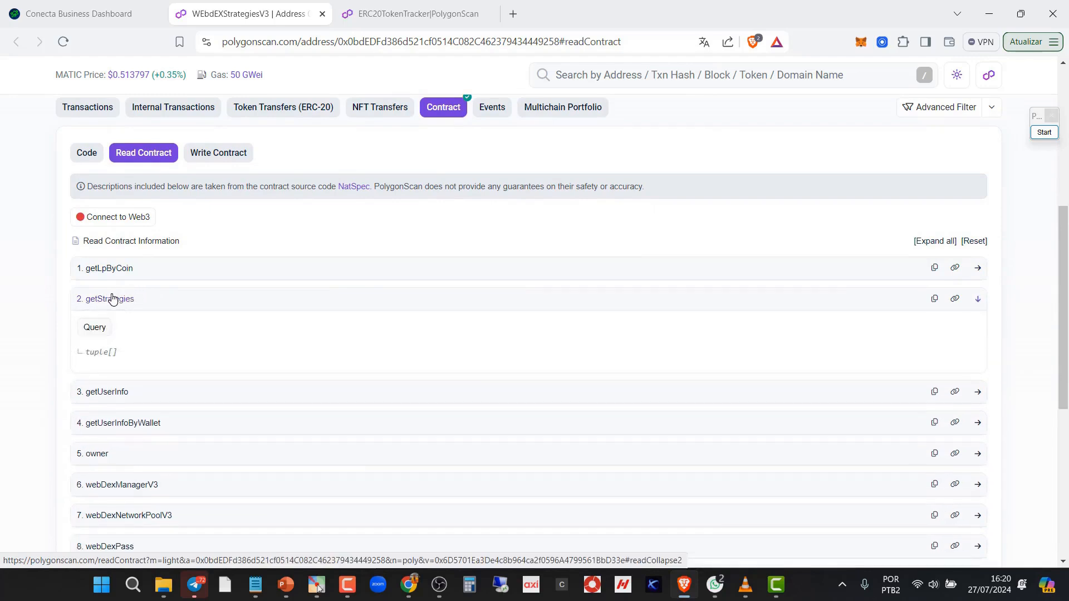
pyautogui.click(106, 328)
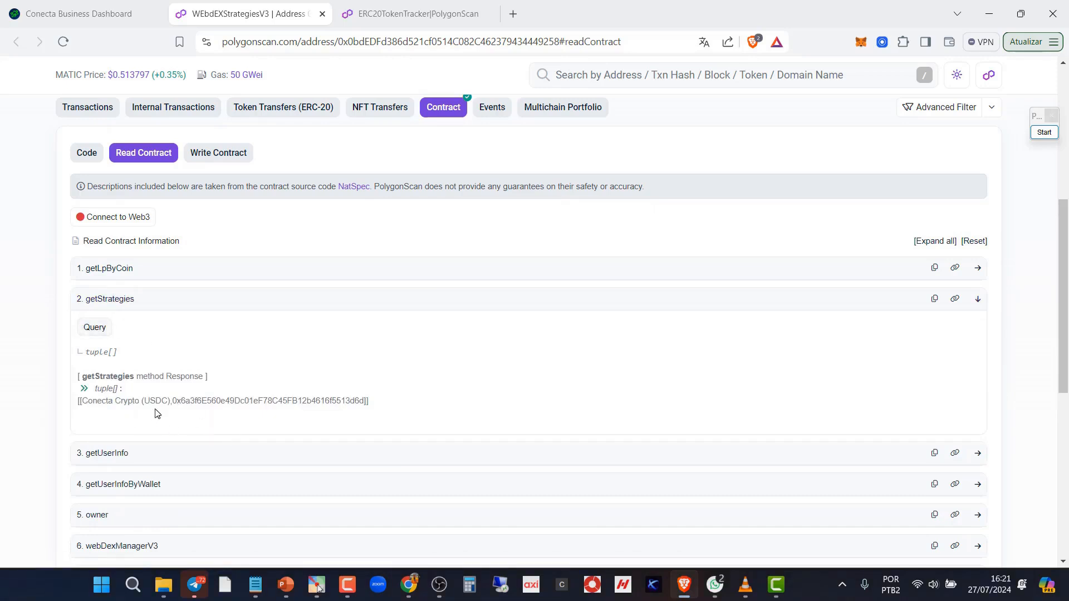
# Compare the Conecta Crypto (USDC) strategy address in the query response with the one in the Notepad notes
pyautogui.moveTo(172, 402); pyautogui.dragTo(366, 398)
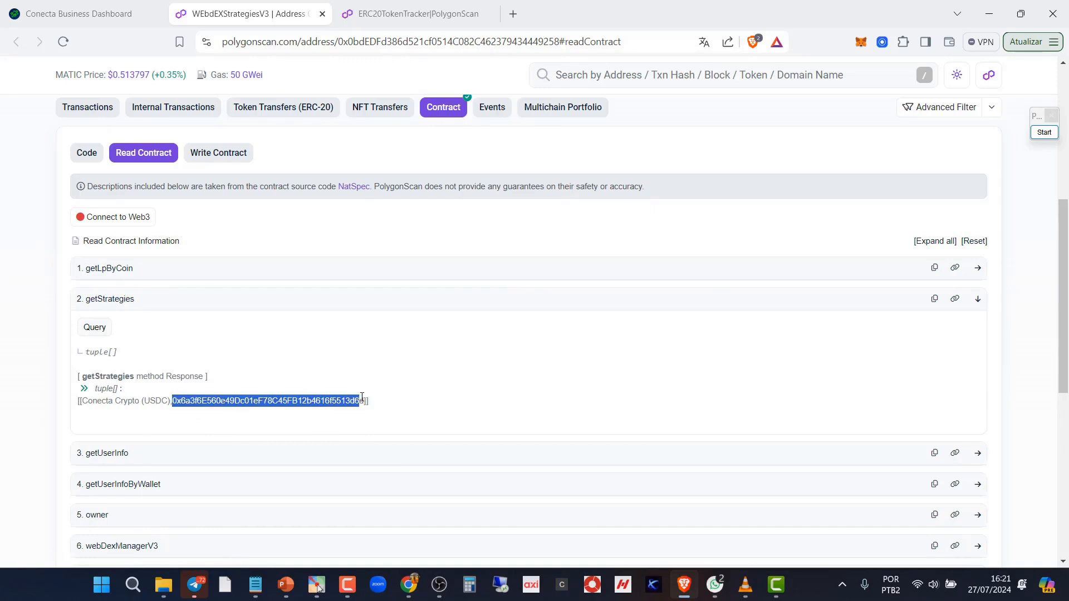
pyautogui.click(255, 584)
pyautogui.moveTo(882, 328); pyautogui.dragTo(643, 328)
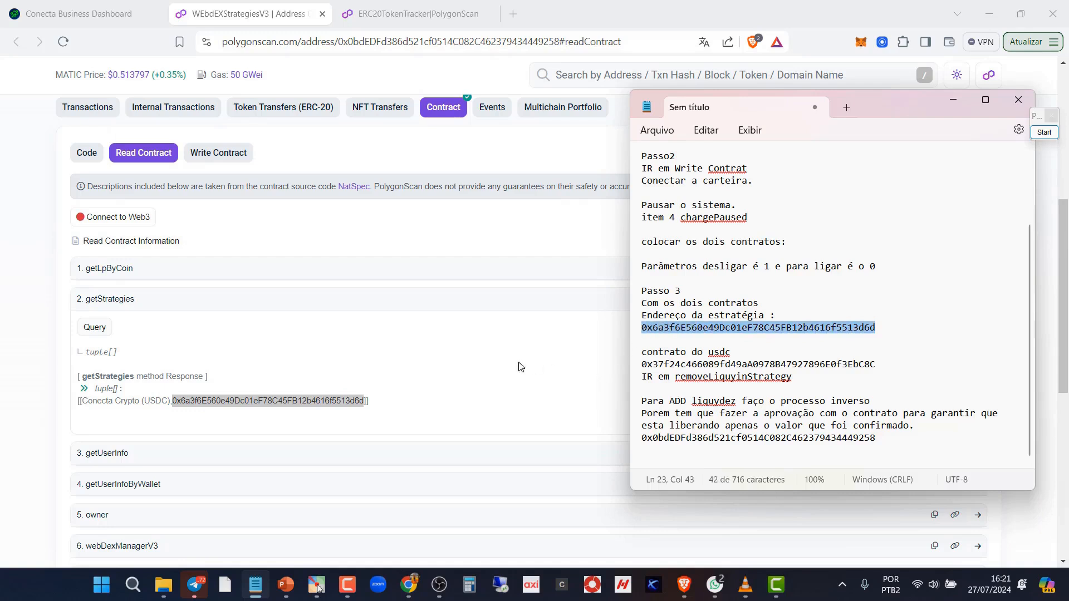
pyautogui.click(521, 367)
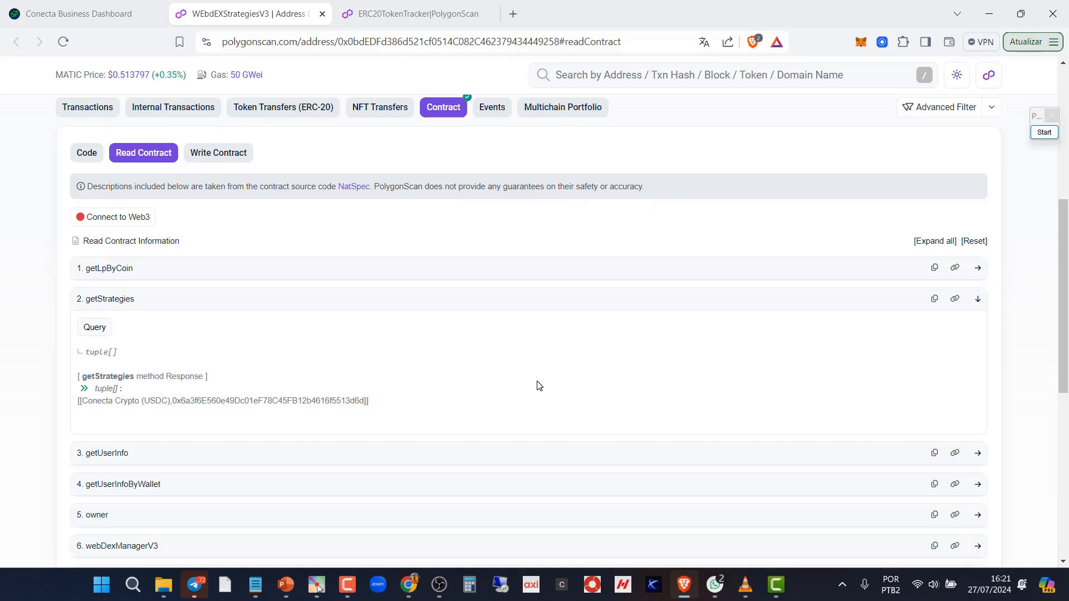
# Display the strategies contract's Write Contract section and look over its position on the page
pyautogui.scroll(3, 539, 385)
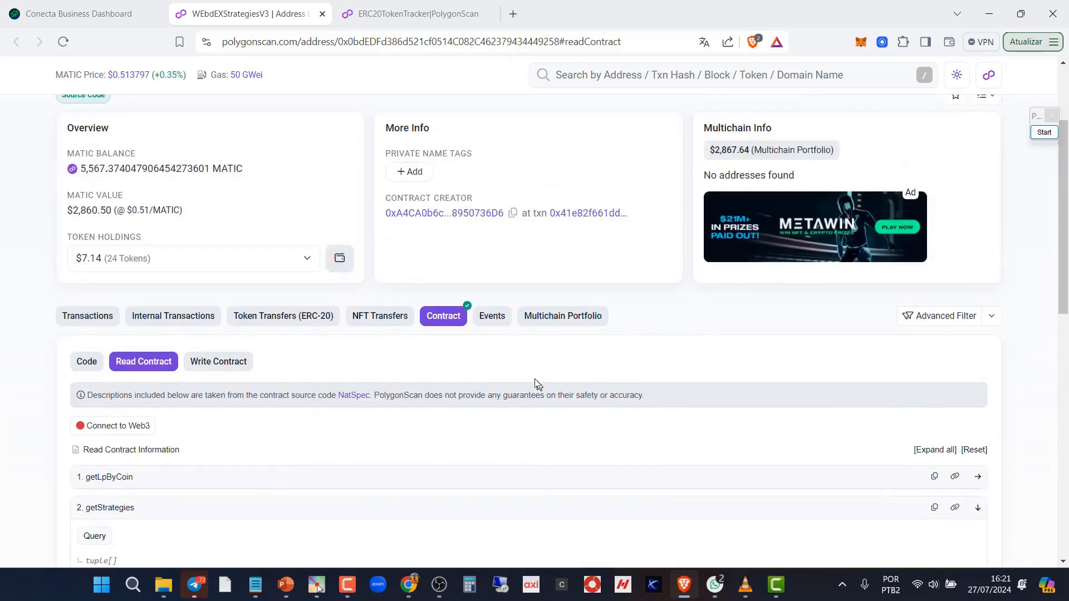
pyautogui.click(213, 371)
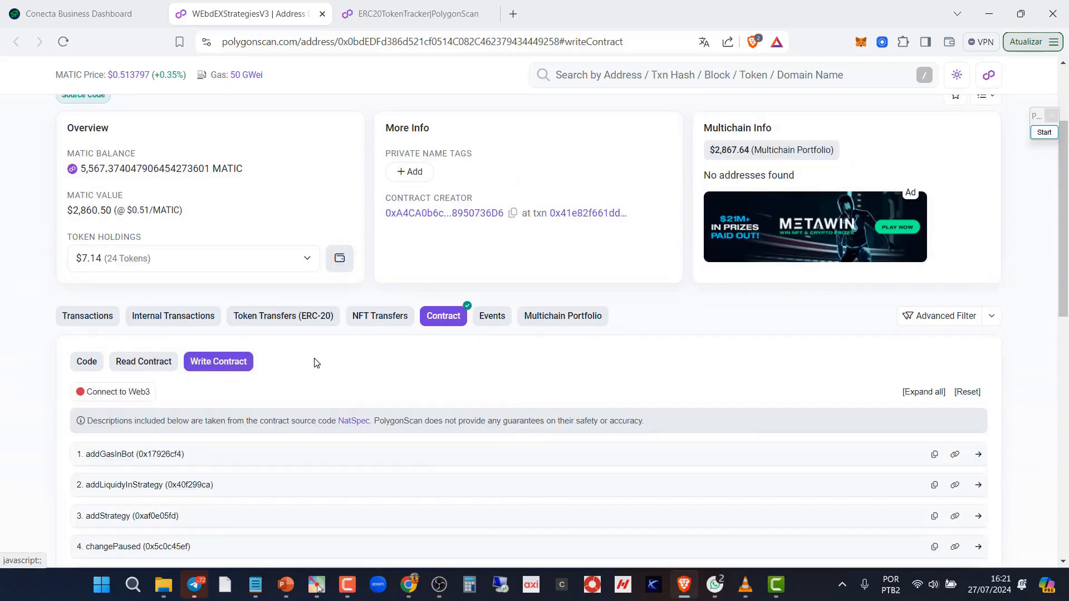
pyautogui.scroll(3, 316, 363)
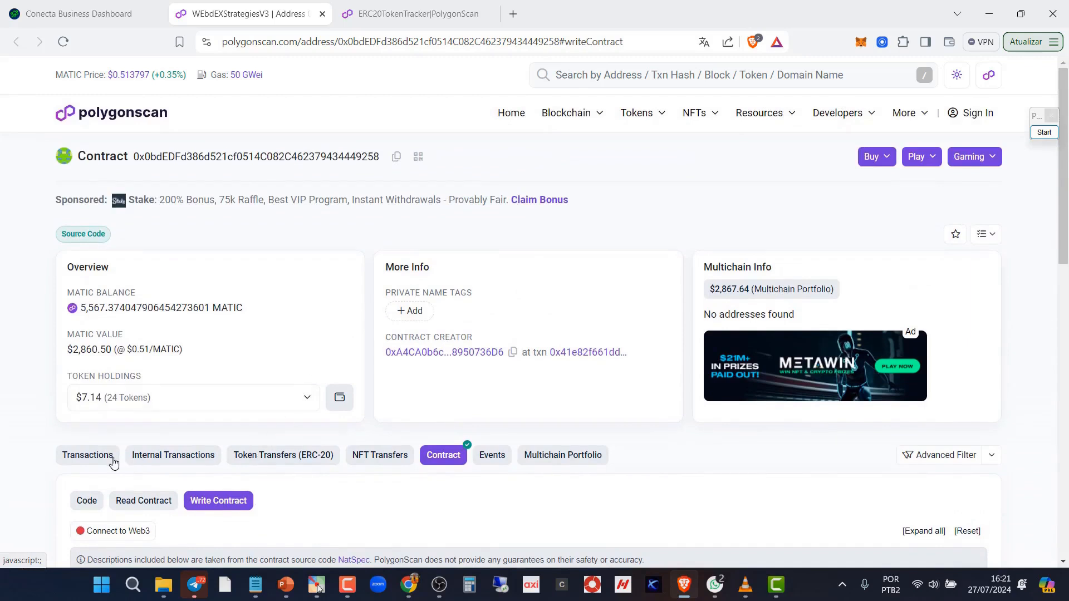
pyautogui.scroll(-2, 420, 393)
pyautogui.scroll(-1, 420, 393)
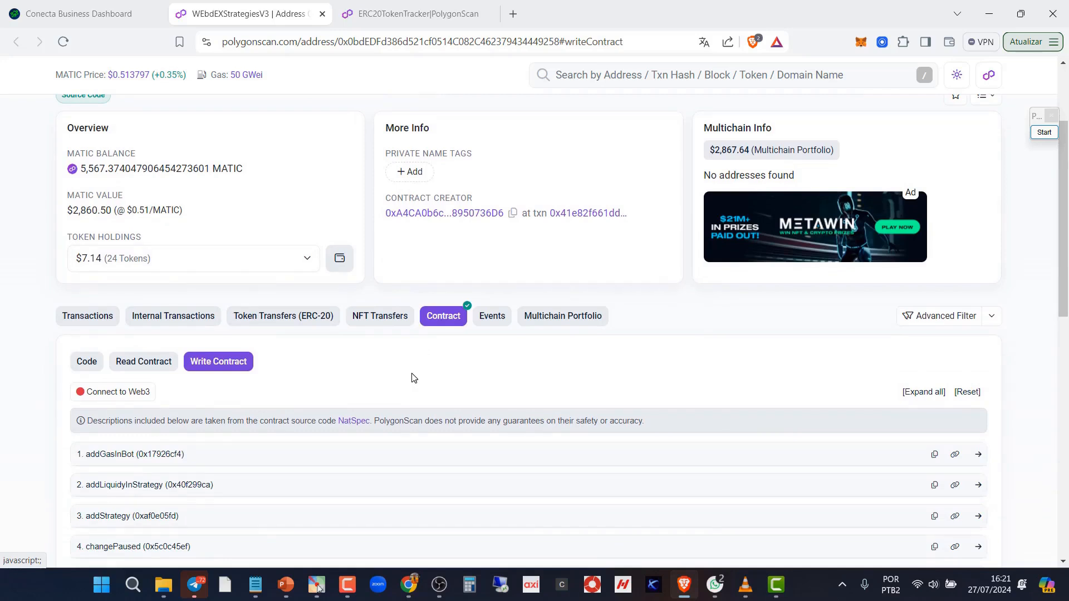
pyautogui.scroll(2, 413, 378)
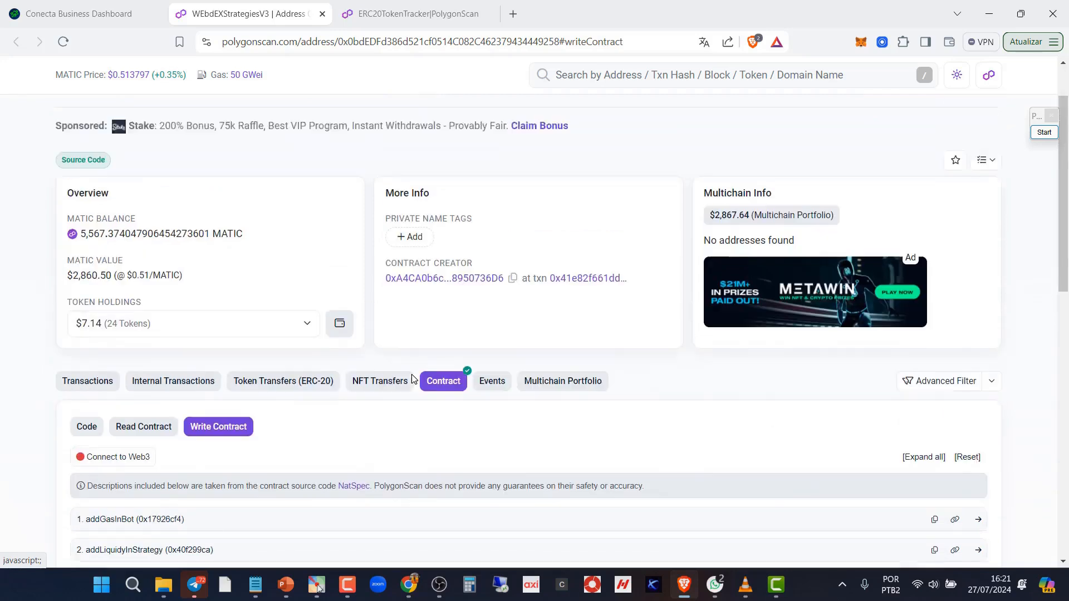
# Reopen the strategies contract from the dashboard's Verificar na Polygon link and display its Write Contract functions
pyautogui.click(95, 21)
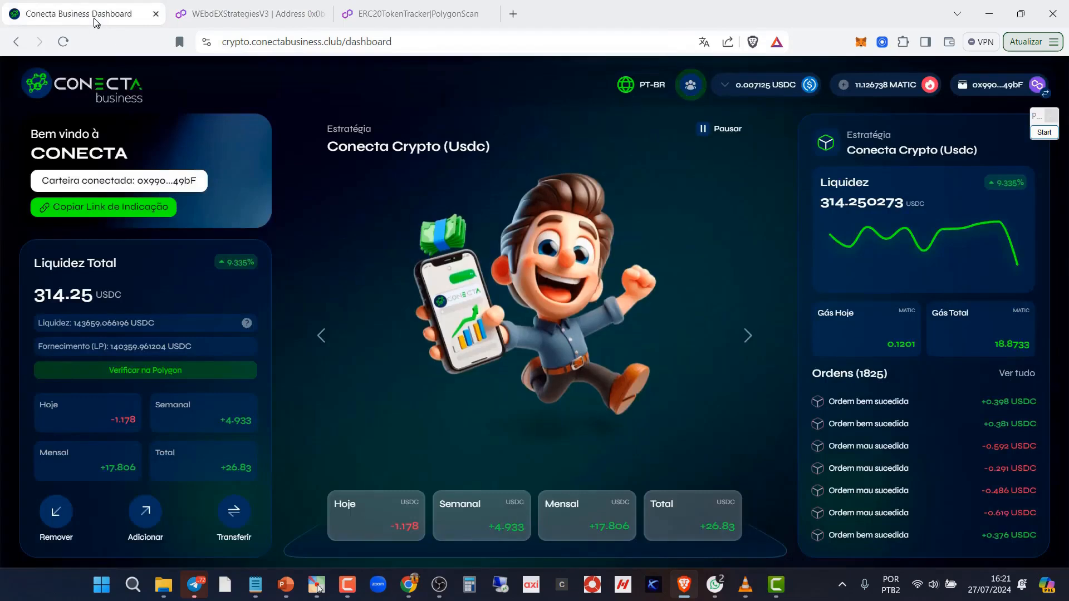
pyautogui.click(131, 372)
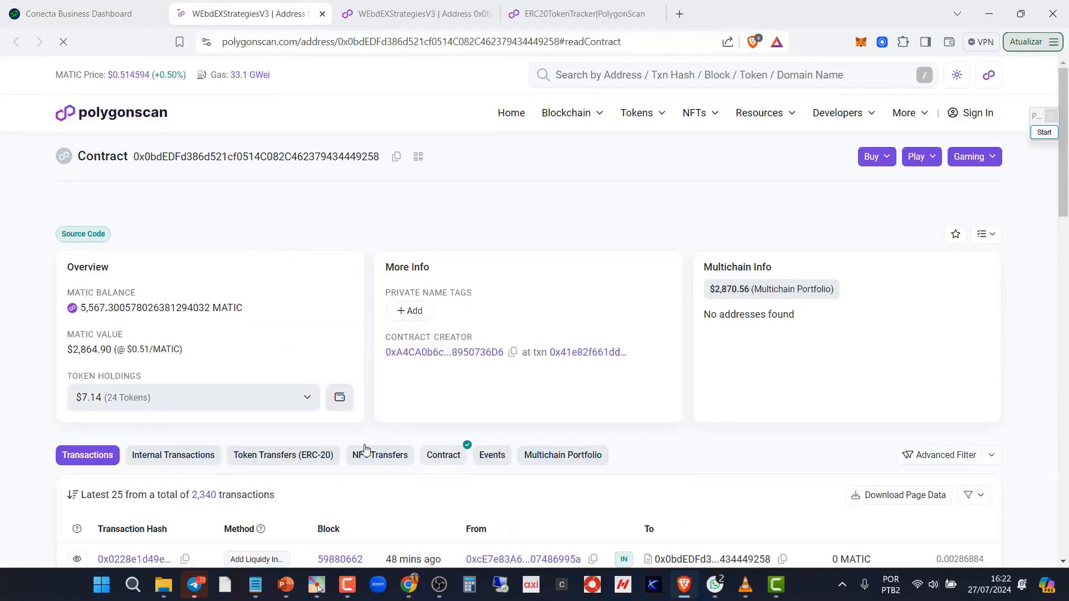
pyautogui.click(452, 456)
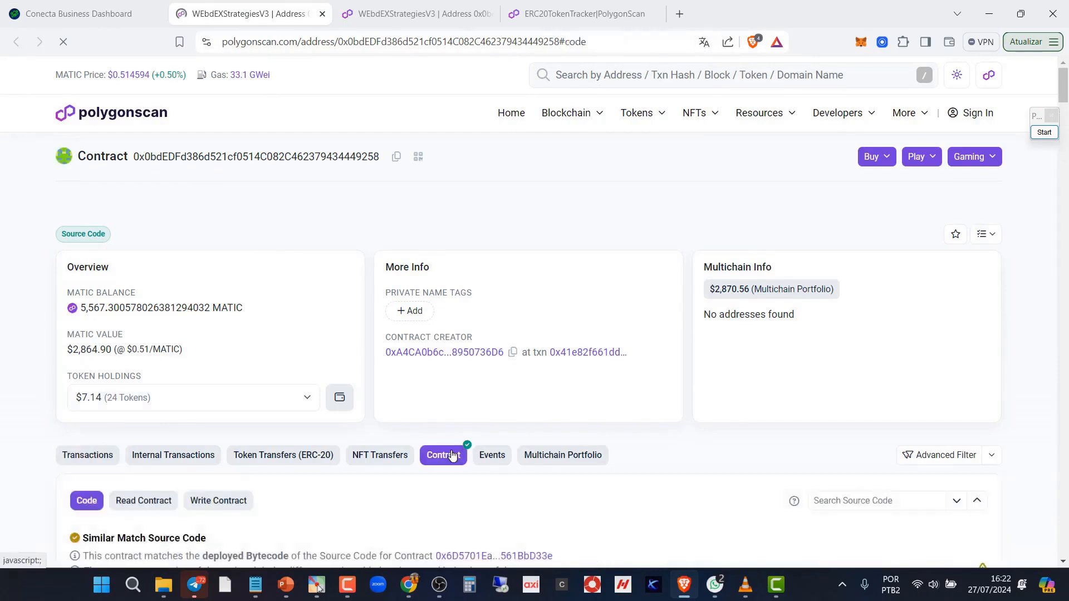
pyautogui.scroll(-2, 452, 457)
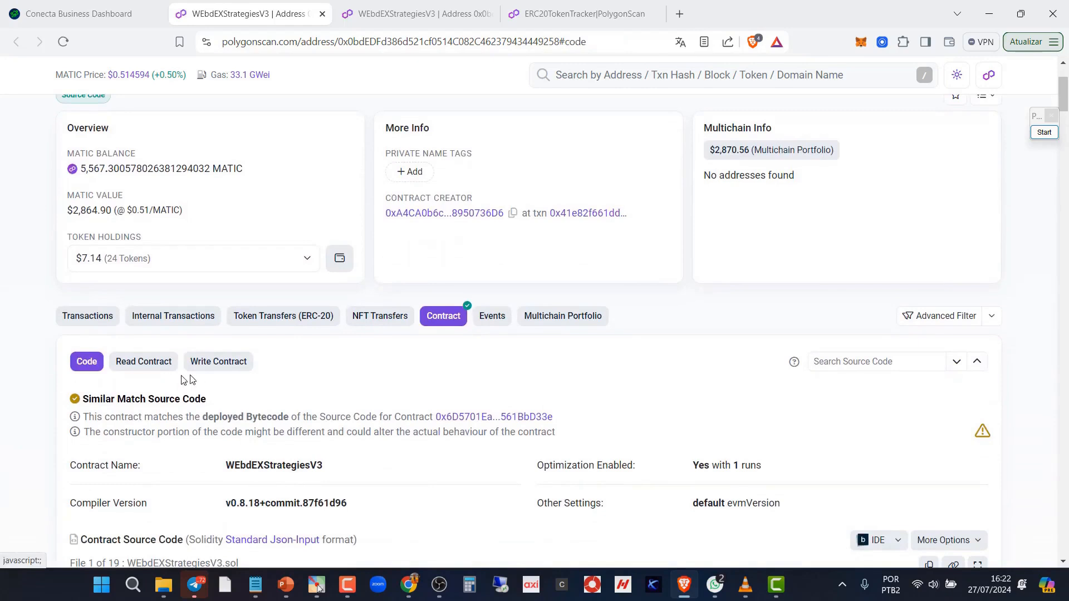
pyautogui.click(221, 366)
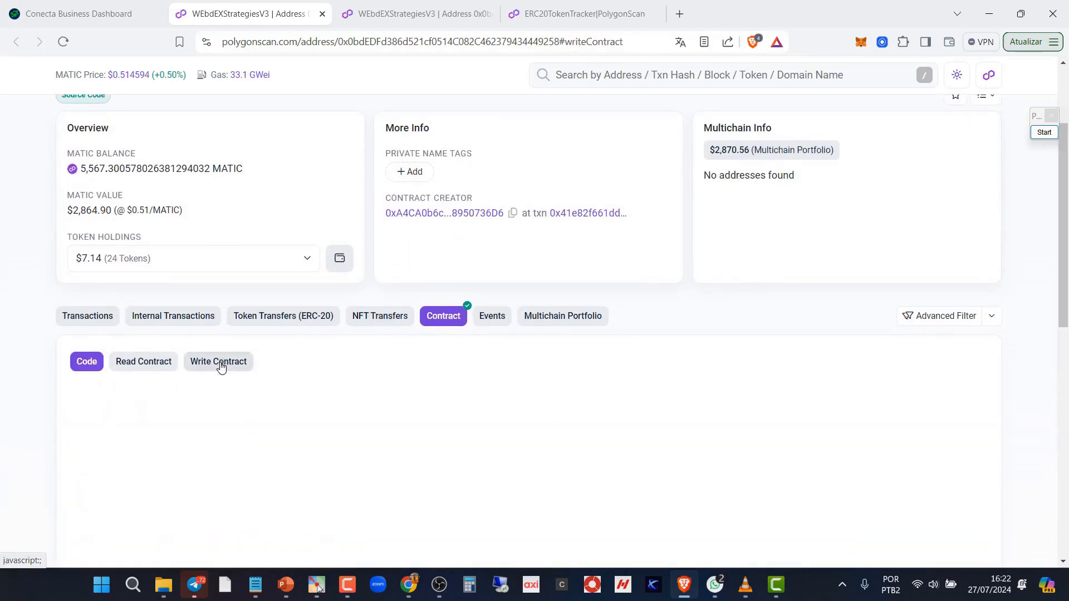
pyautogui.scroll(-5, 414, 378)
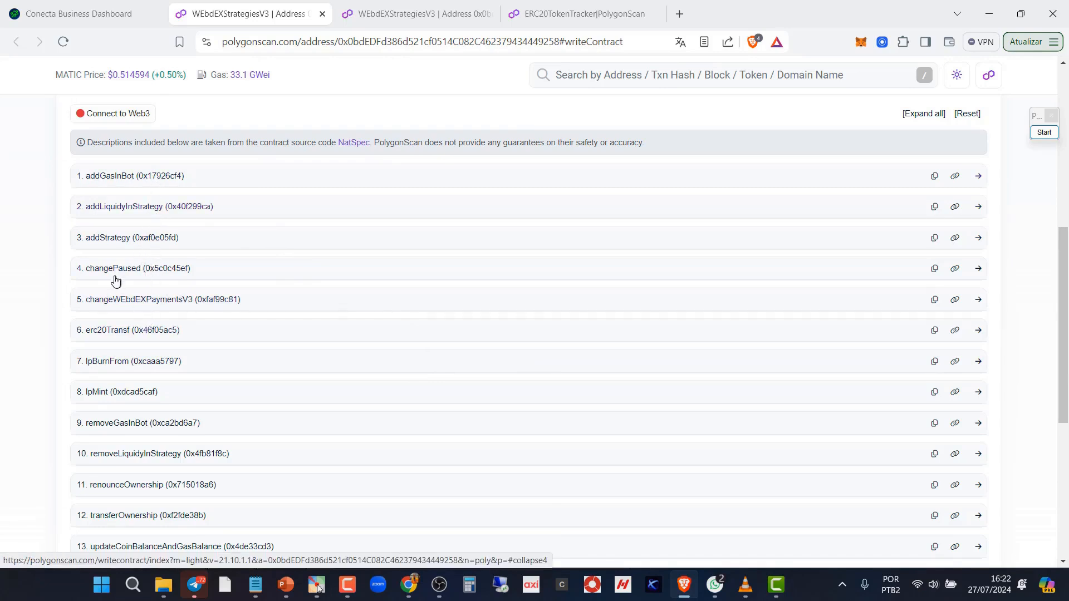
# Outline the changePaused function with a red rectangle, clear the marking, and expand the function
pyautogui.click(1042, 133)
pyautogui.click(1037, 277)
pyautogui.moveTo(62, 258); pyautogui.dragTo(209, 287)
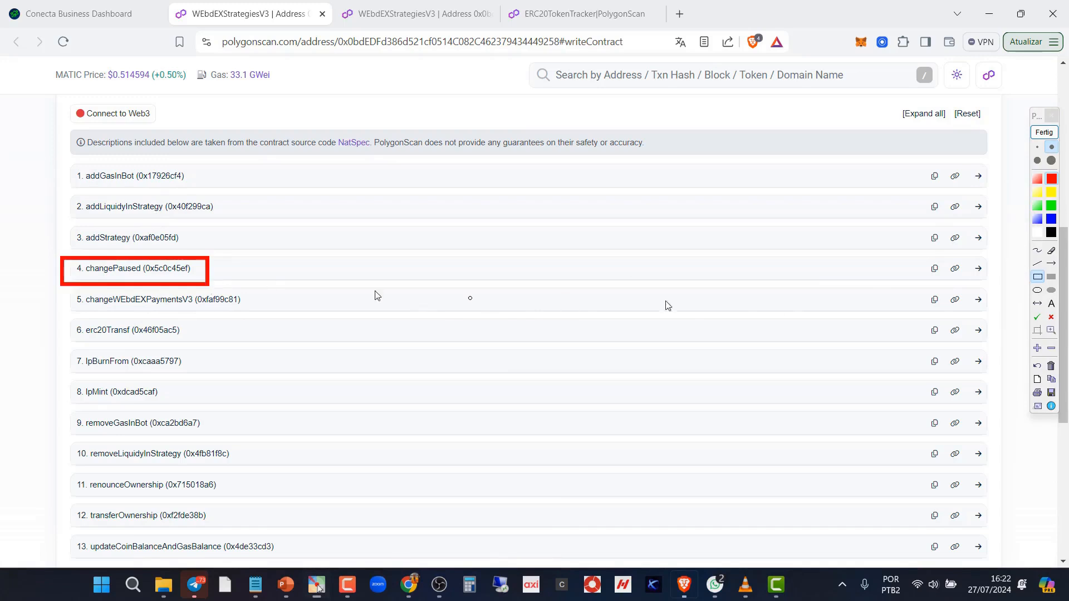
pyautogui.click(1050, 138)
pyautogui.click(137, 270)
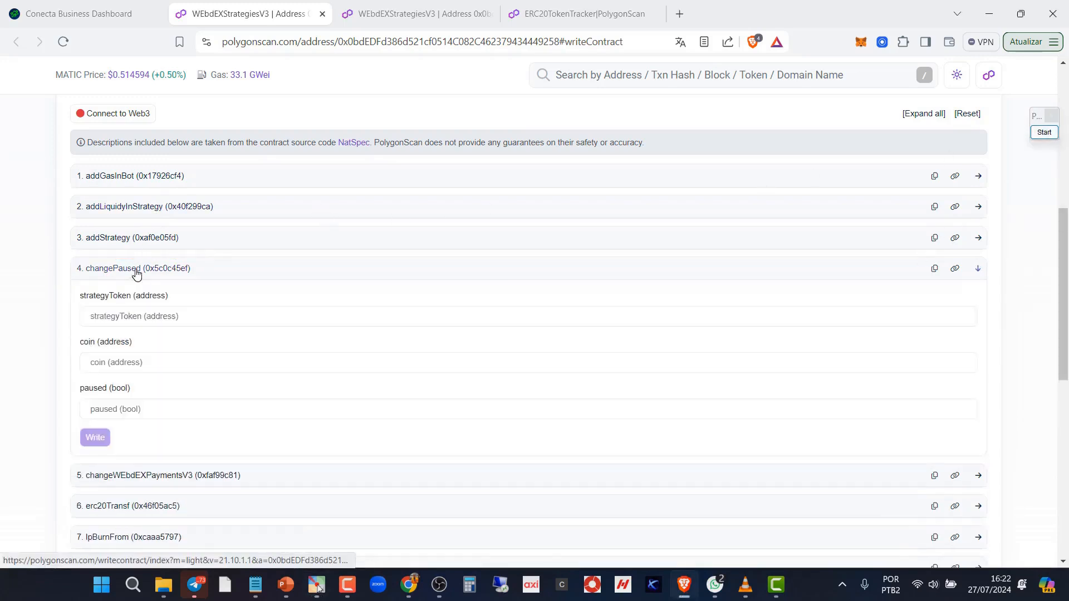
# Outline the strategyToken, coin and paused fields, Write and Connect to Web3 with red rectangles, and clear the markings
pyautogui.click(1049, 136)
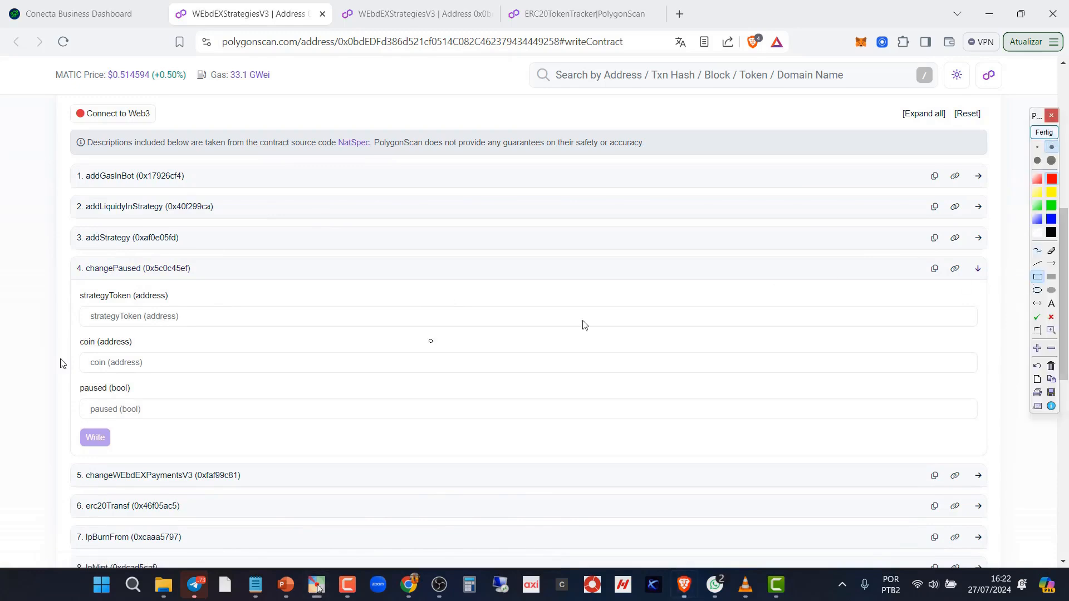
pyautogui.moveTo(76, 305)
pyautogui.mouseDown()
pyautogui.moveTo(189, 333)
pyautogui.moveTo(287, 331)
pyautogui.mouseUp()
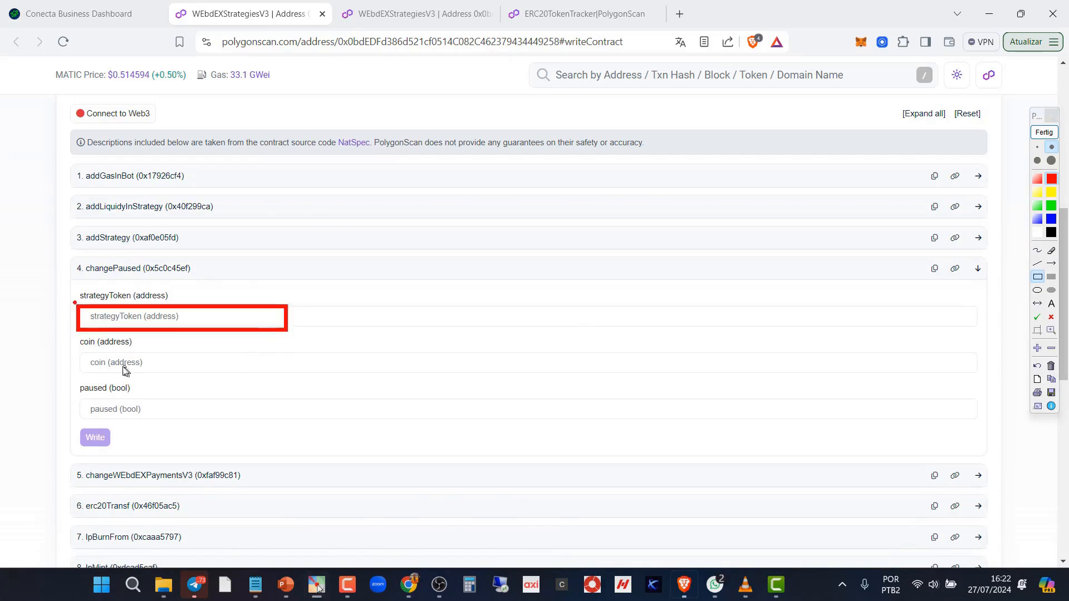
pyautogui.moveTo(61, 349)
pyautogui.mouseDown()
pyautogui.moveTo(208, 377)
pyautogui.moveTo(276, 378)
pyautogui.mouseUp()
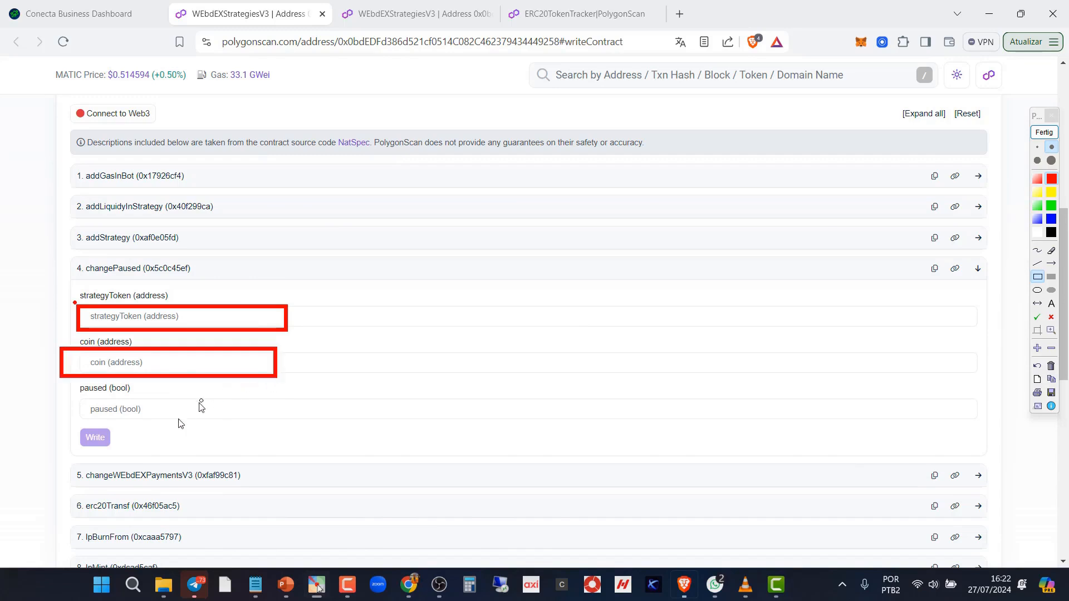
pyautogui.moveTo(72, 392)
pyautogui.mouseDown()
pyautogui.moveTo(141, 423)
pyautogui.moveTo(166, 424)
pyautogui.moveTo(161, 415)
pyautogui.mouseUp()
pyautogui.moveTo(76, 428)
pyautogui.mouseDown()
pyautogui.moveTo(119, 458)
pyautogui.moveTo(116, 451)
pyautogui.mouseUp()
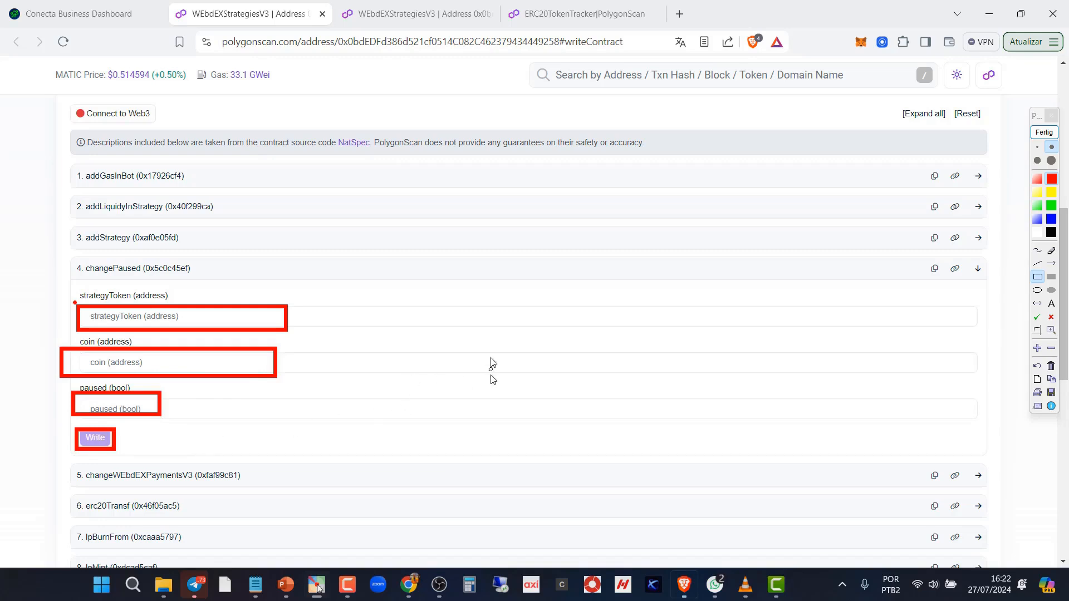
pyautogui.moveTo(68, 99)
pyautogui.mouseDown()
pyautogui.moveTo(87, 122)
pyautogui.moveTo(156, 127)
pyautogui.mouseUp()
pyautogui.click(1045, 133)
# Connect the MetaMask wallet to the contract page through Web3 and check it against the wallet on the Conecta dashboard
pyautogui.click(98, 113)
pyautogui.click(579, 167)
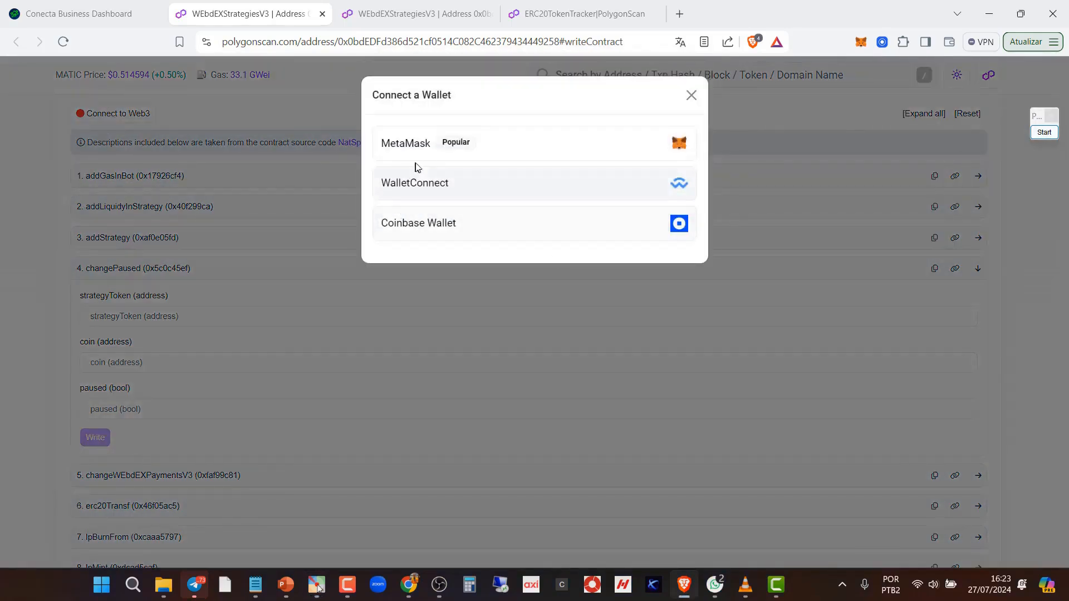
pyautogui.click(632, 146)
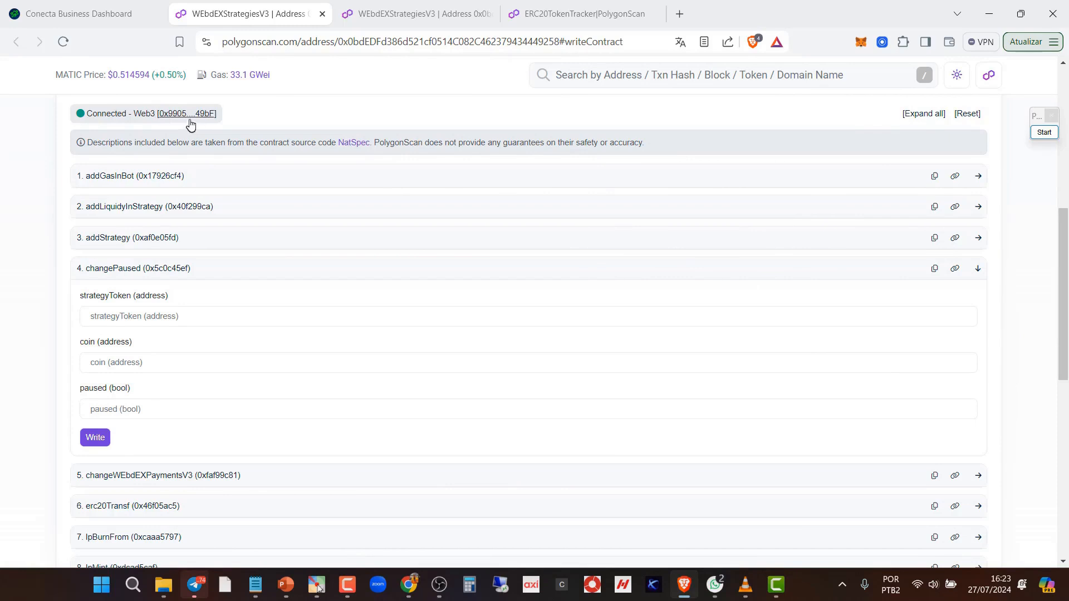
pyautogui.click(108, 17)
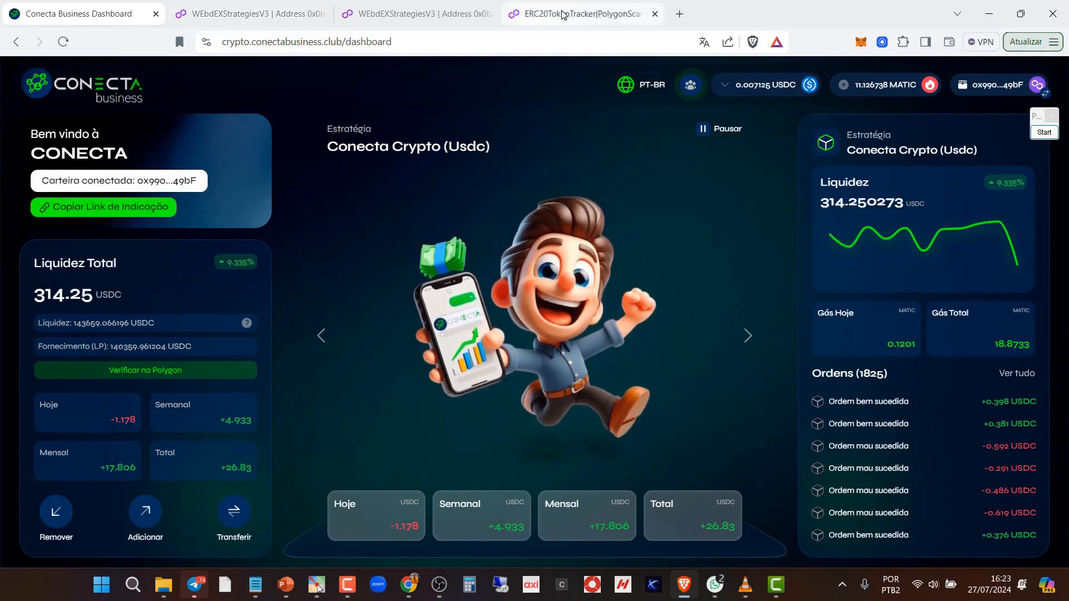
pyautogui.click(241, 15)
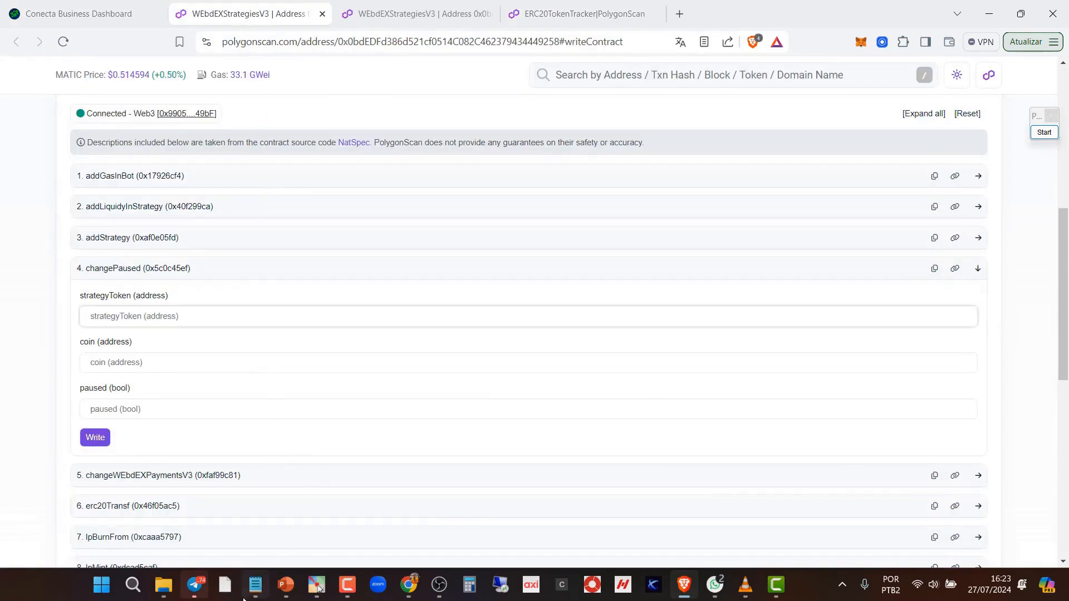
# Copy the strategy address 0x6a3f6E560e49Dc01eF78C45FB12b4616f5513d6d from the Notepad notes into changePaused's strategyToken field
pyautogui.click(255, 587)
pyautogui.click(896, 323)
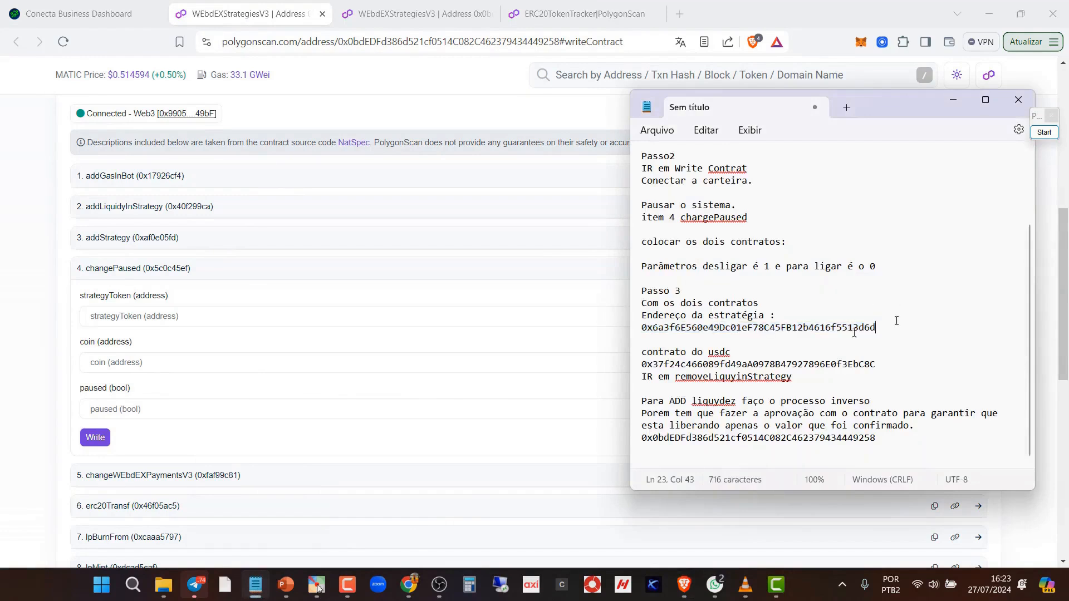
pyautogui.moveTo(858, 327); pyautogui.dragTo(666, 330)
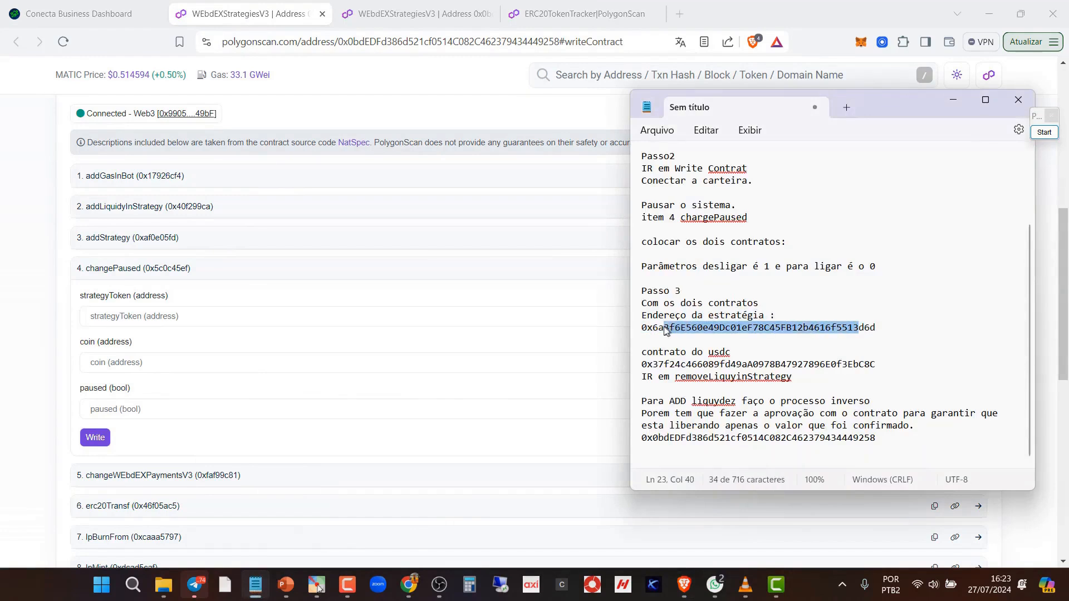
pyautogui.tripleClick(639, 333)
pyautogui.hotkey('ctrl', 'c')
pyautogui.rightClick(650, 333)
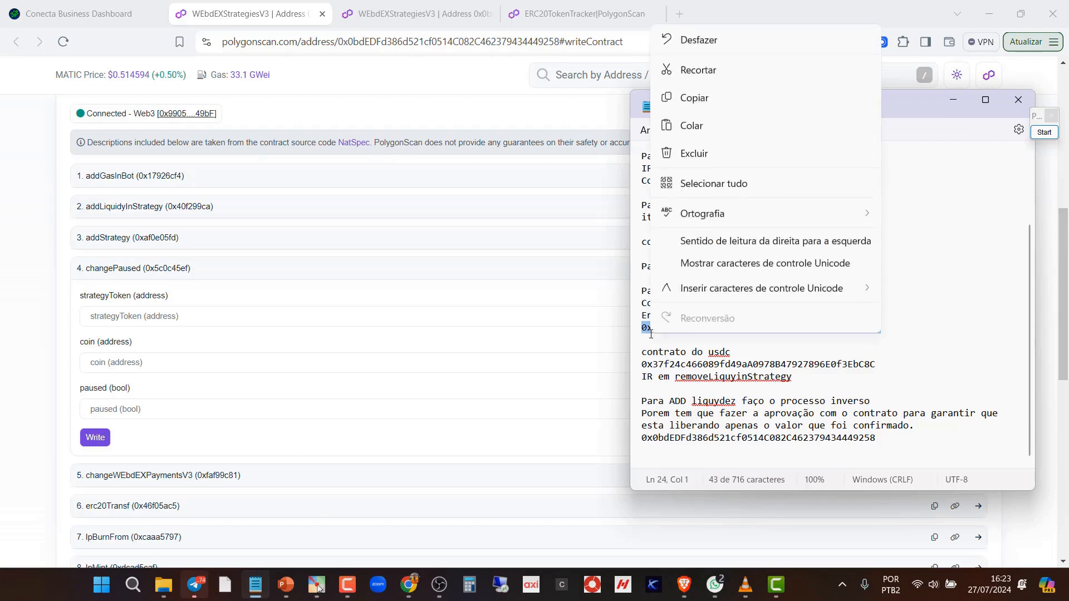
pyautogui.click(694, 98)
pyautogui.click(222, 307)
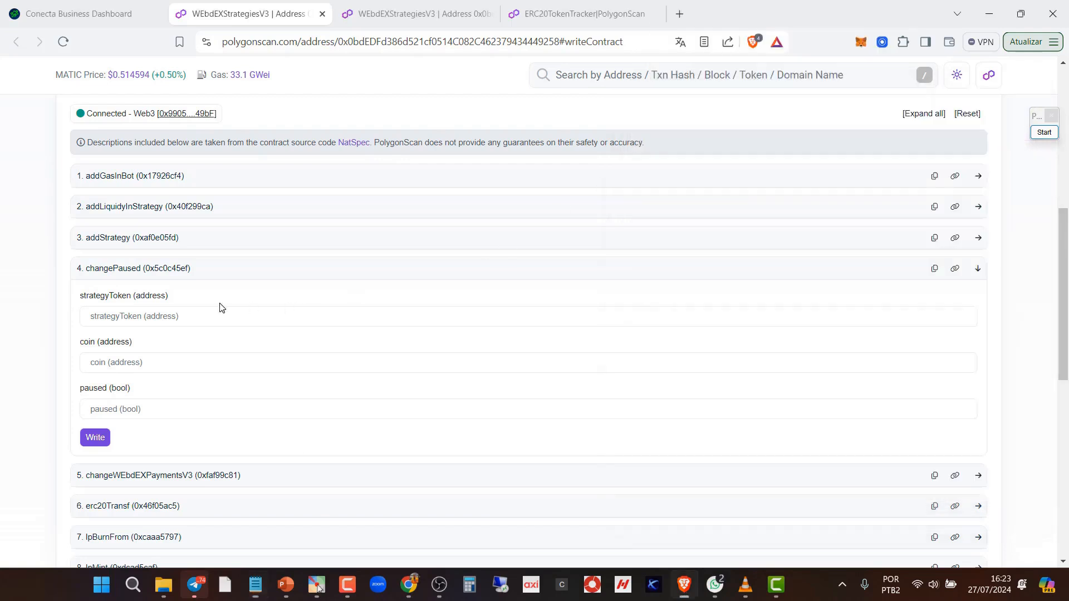
pyautogui.click(206, 318)
pyautogui.hotkey('ctrl', 'v')
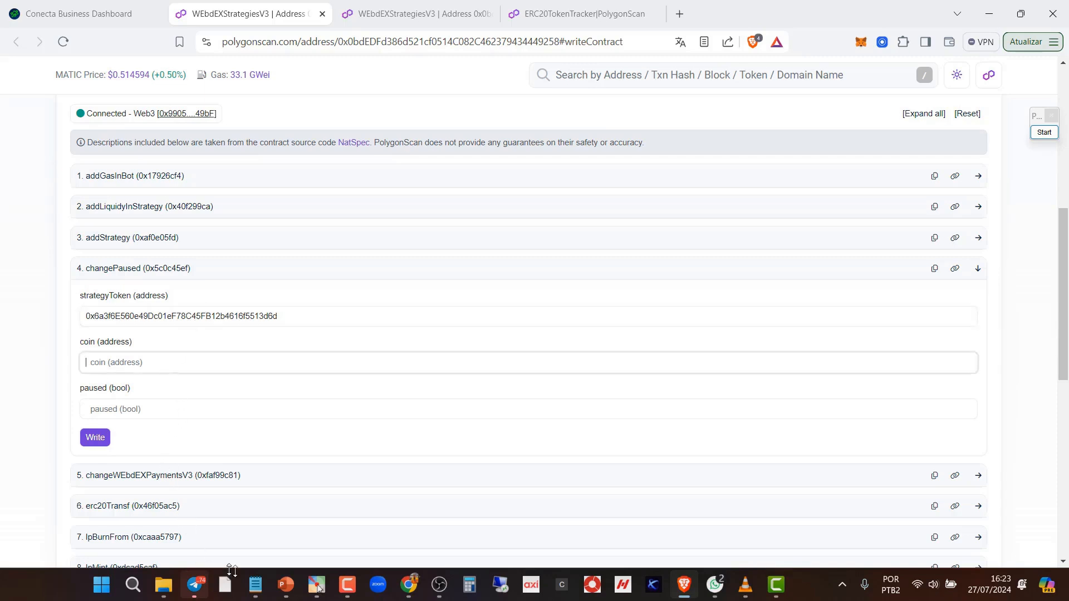
# Copy the USDC contract address 0x37f24c466089fd49aA0978B47927896E0f3EbC8C from the Notepad notes into changePaused's coin field
pyautogui.click(255, 584)
pyautogui.moveTo(875, 364); pyautogui.dragTo(645, 369)
pyautogui.hotkey('ctrl', 'c')
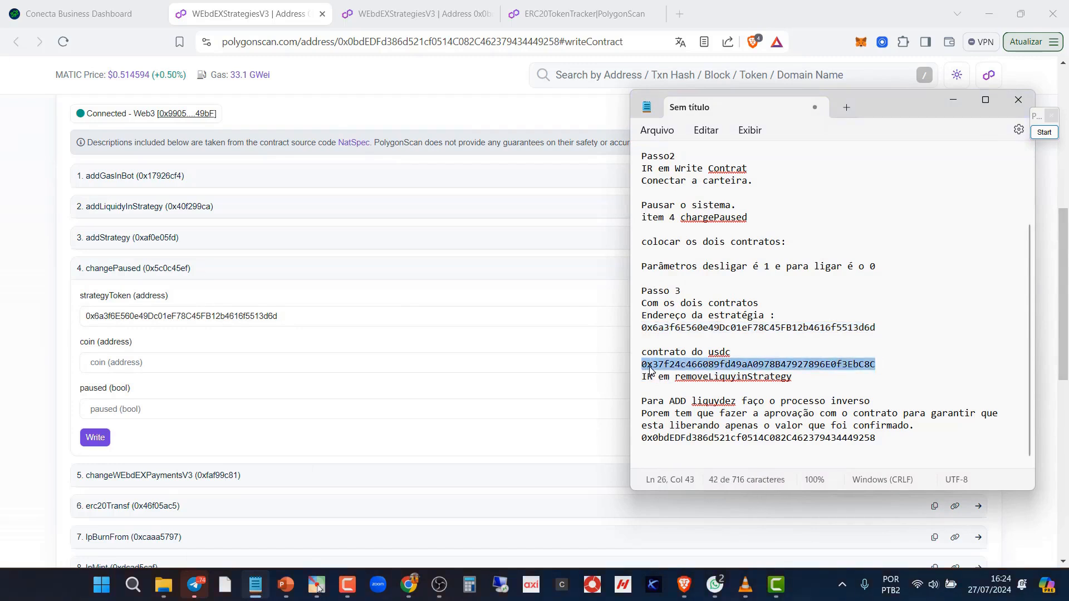
pyautogui.rightClick(651, 371)
pyautogui.click(641, 128)
pyautogui.click(198, 357)
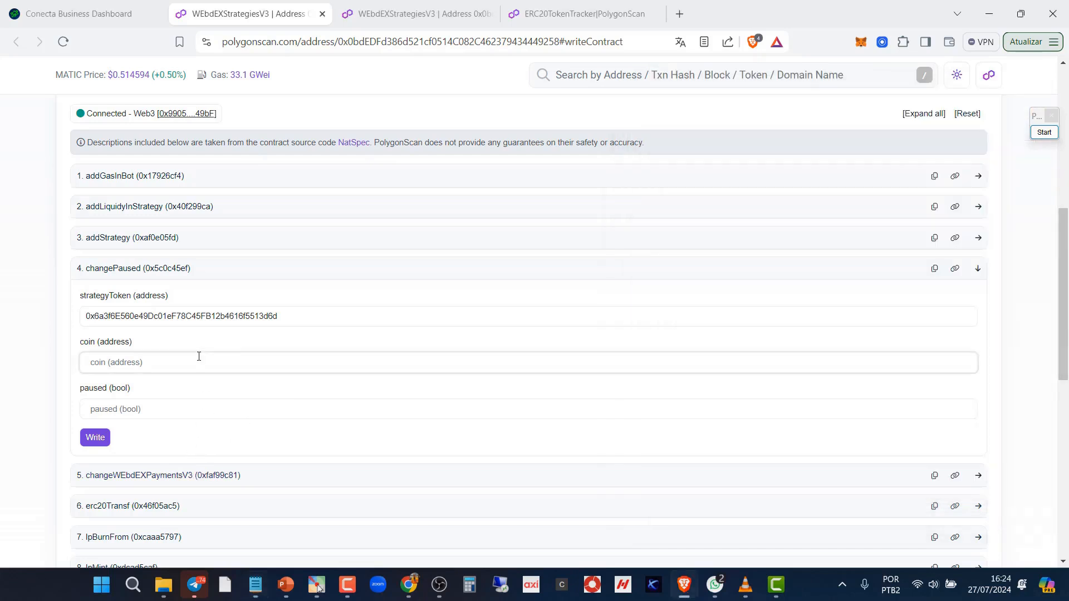
pyautogui.hotkey('ctrl', 'v')
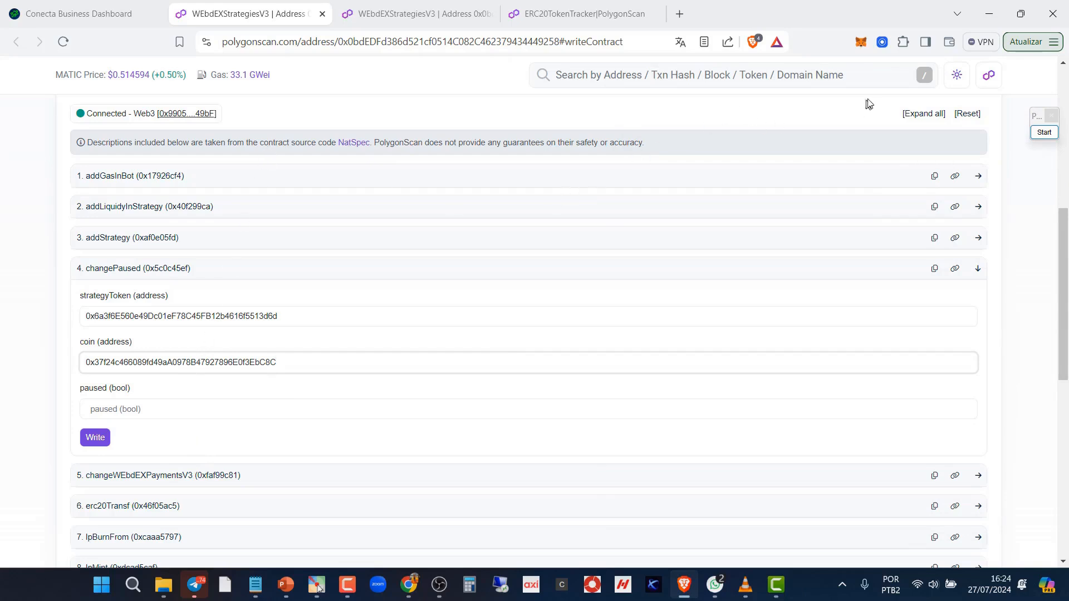
# Set changePaused's paused value to 1 to switch the strategy off
pyautogui.click(157, 408)
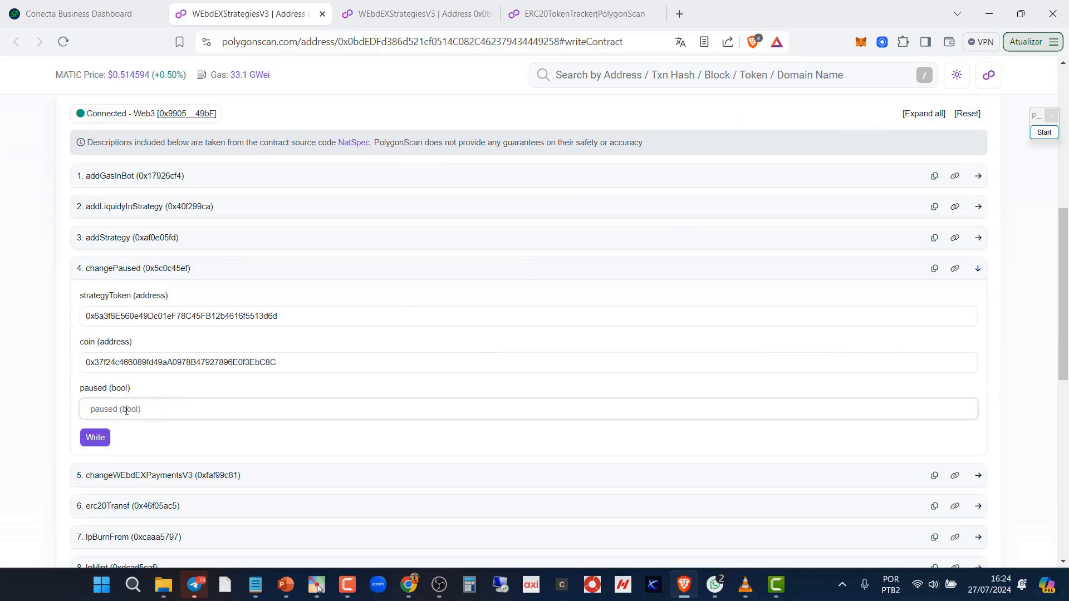
pyautogui.write('1')
pyautogui.press('BackSpace')
pyautogui.write('0')
pyautogui.press('BackSpace')
pyautogui.write('1')
pyautogui.click(253, 394)
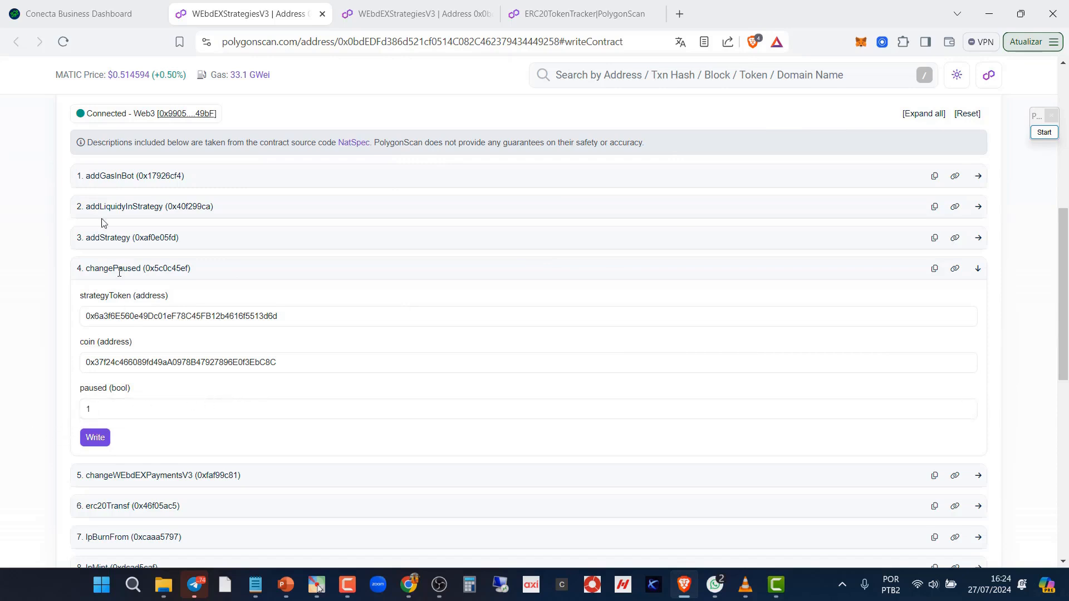
# Check the liquidity removal options for Conecta Crypto (Usdc) on the Conecta dashboard, close them, and return to the contract page
pyautogui.click(75, 16)
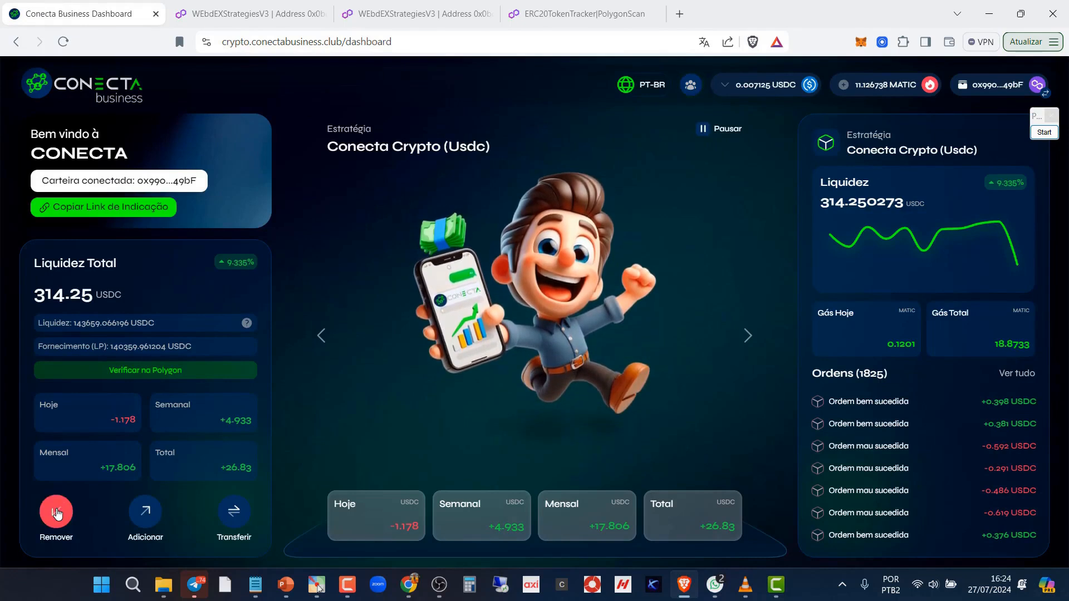
pyautogui.click(57, 510)
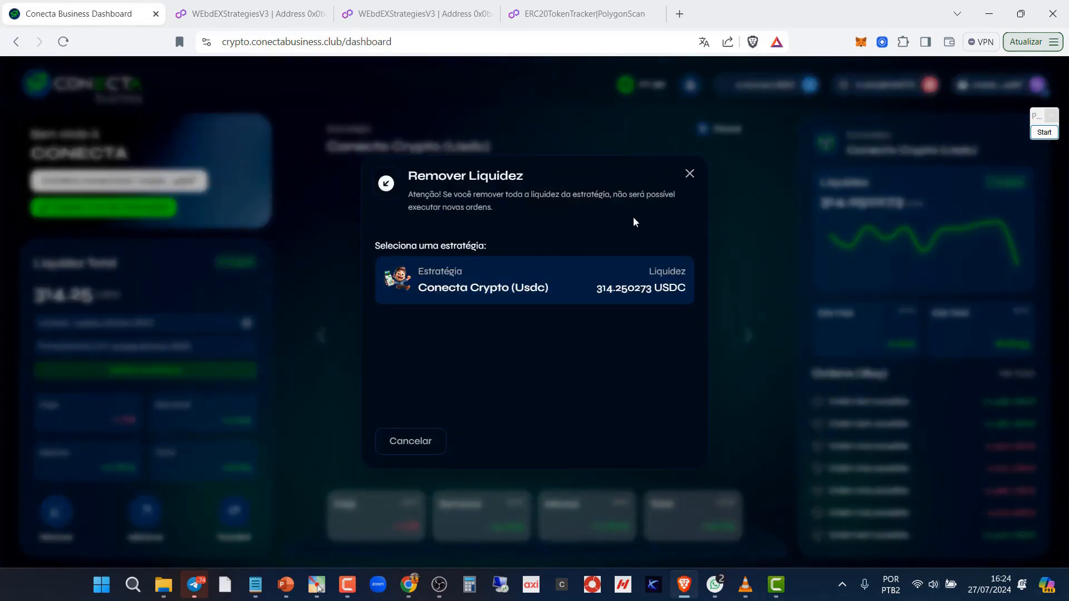
pyautogui.click(537, 281)
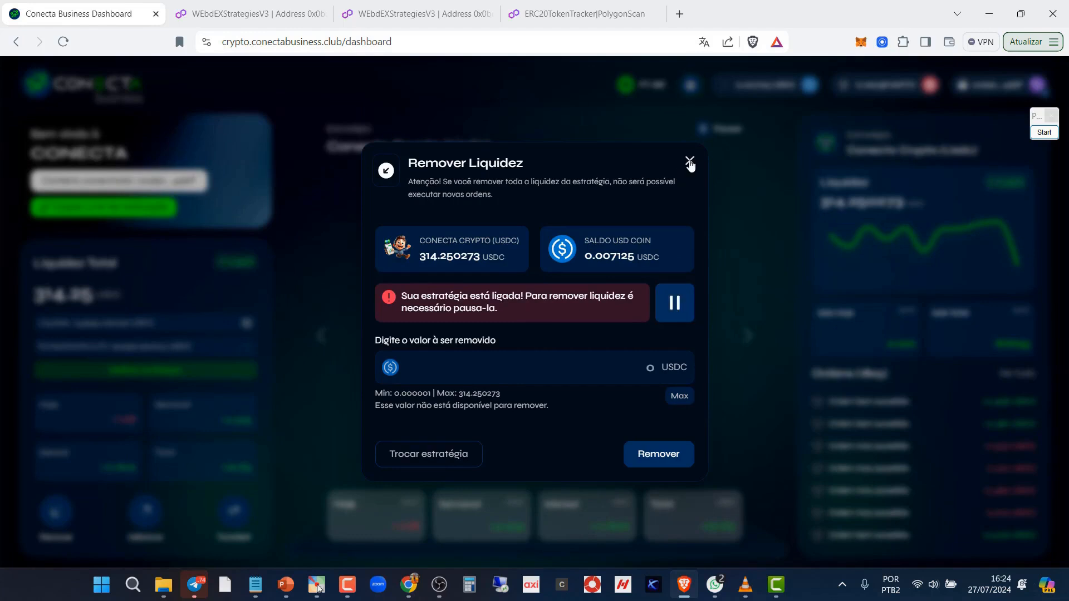
pyautogui.click(689, 160)
pyautogui.click(247, 16)
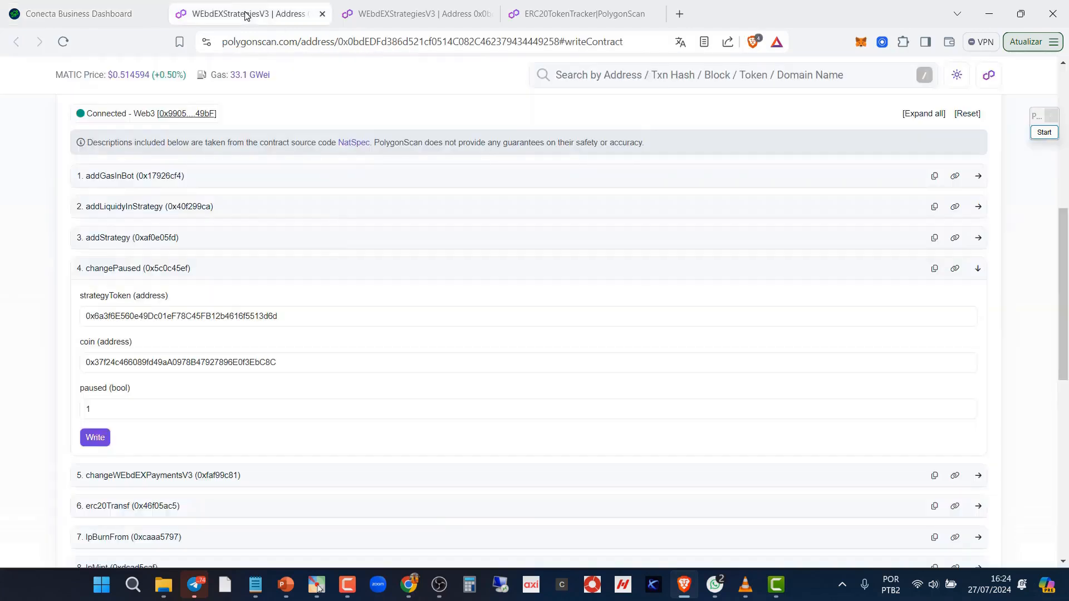
# Submit the changePaused call to the contract and confirm its transaction in MetaMask
pyautogui.click(95, 438)
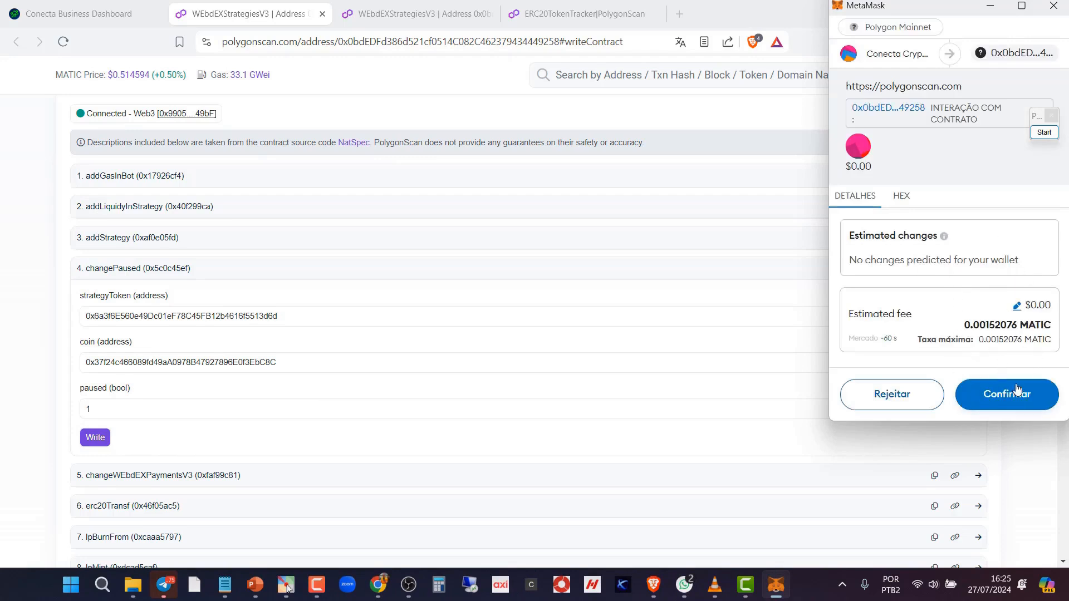
pyautogui.click(1016, 388)
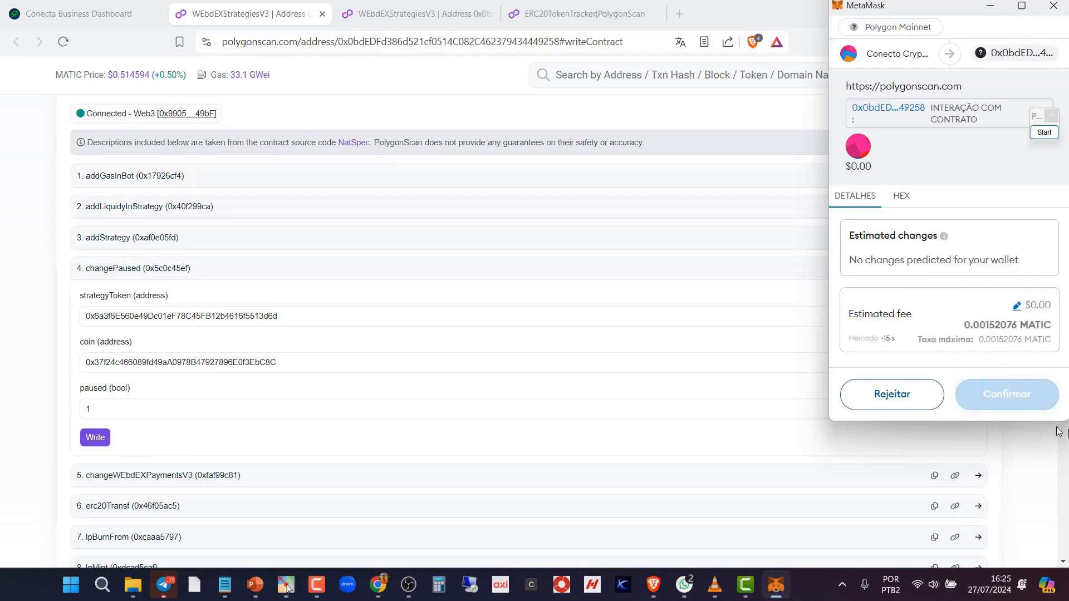
pyautogui.click(1017, 400)
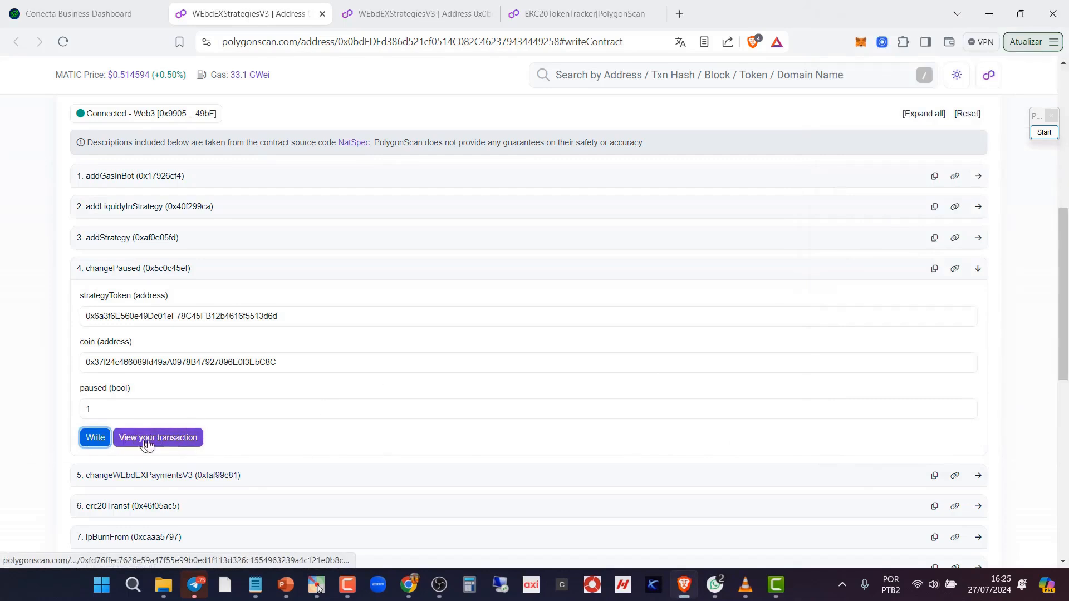
# Mark View your transaction with red lines above and below it, and clear the markings
pyautogui.click(1044, 133)
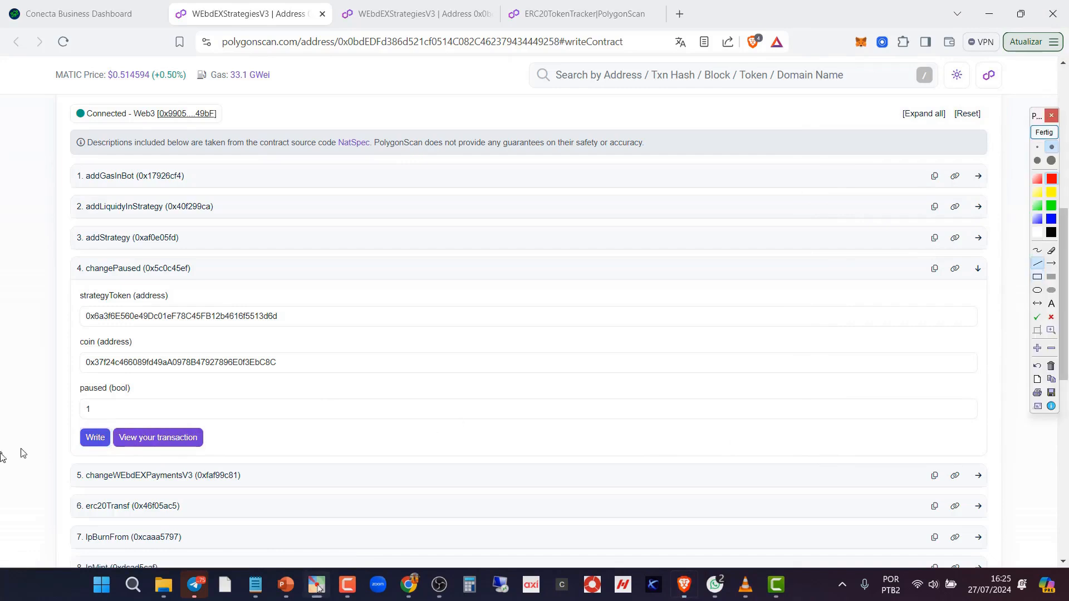
pyautogui.moveTo(107, 418)
pyautogui.mouseDown()
pyautogui.moveTo(188, 443)
pyautogui.moveTo(180, 427)
pyautogui.mouseUp()
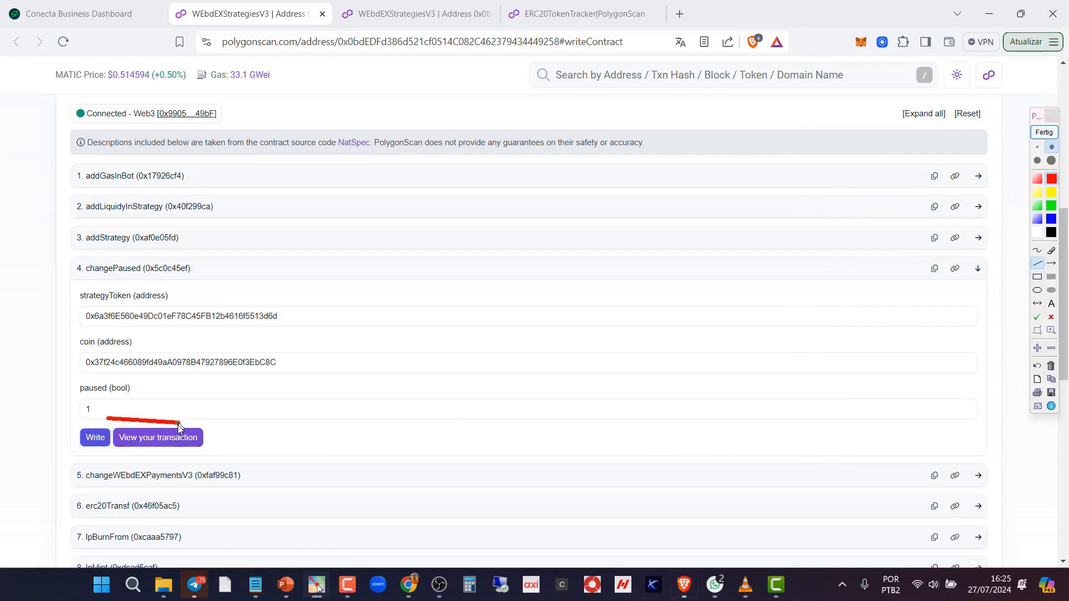
pyautogui.moveTo(115, 454); pyautogui.dragTo(210, 450)
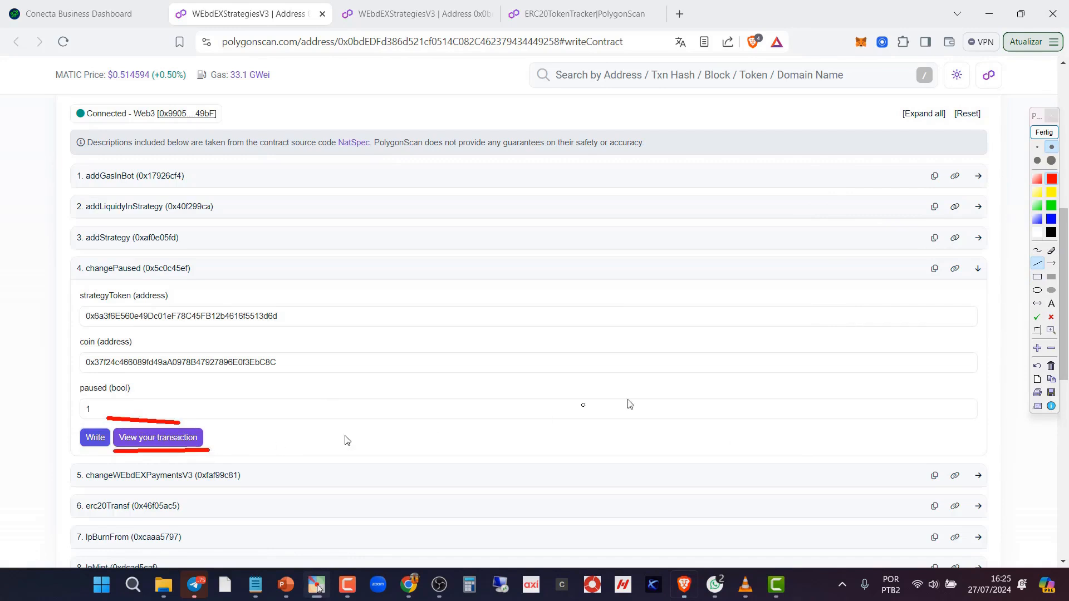
pyautogui.click(1050, 138)
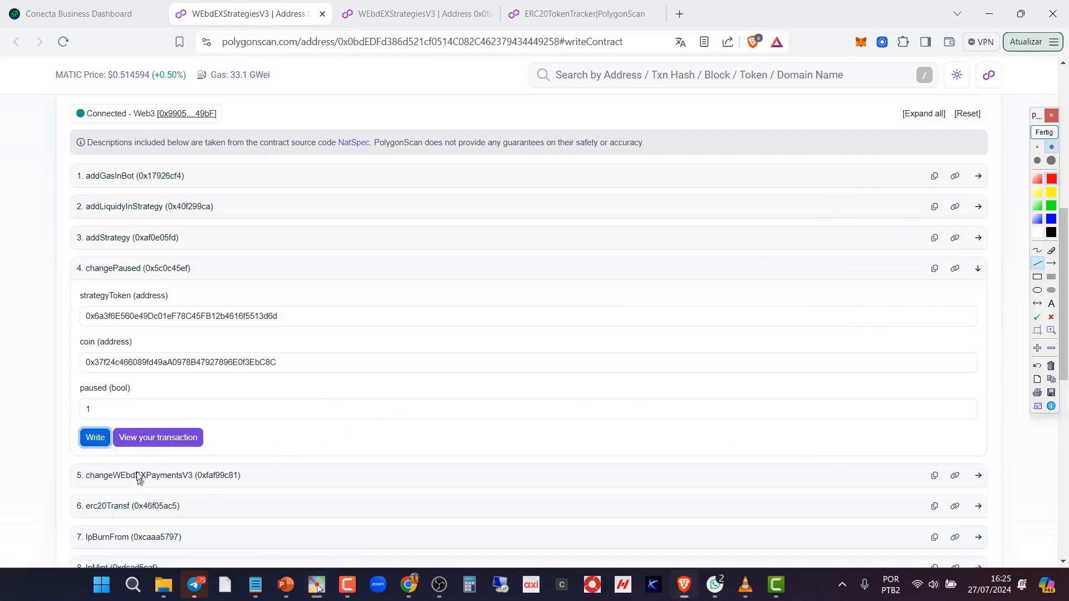
pyautogui.click(1048, 131)
# Open the submitted transaction's details, point red arrows at its status, block number and block confirmations, and clear the markings
pyautogui.click(178, 437)
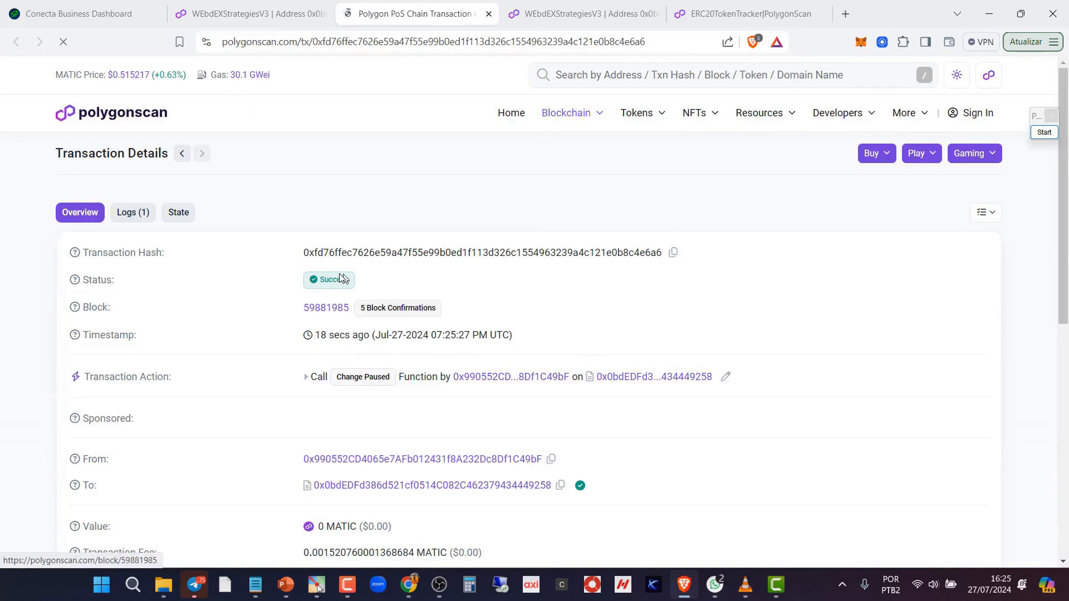
pyautogui.click(1044, 132)
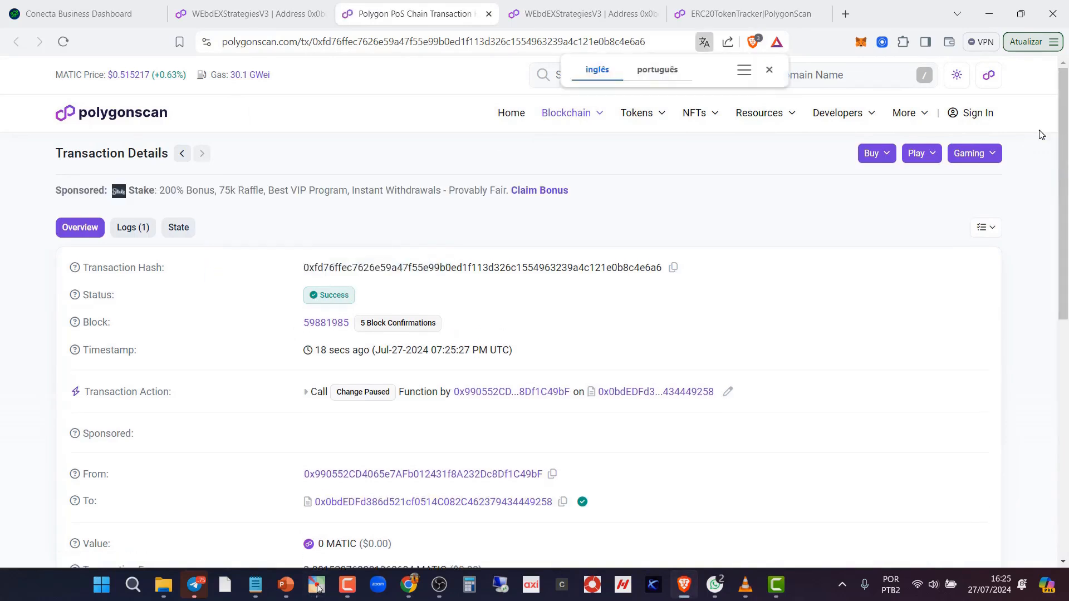
pyautogui.click(1051, 265)
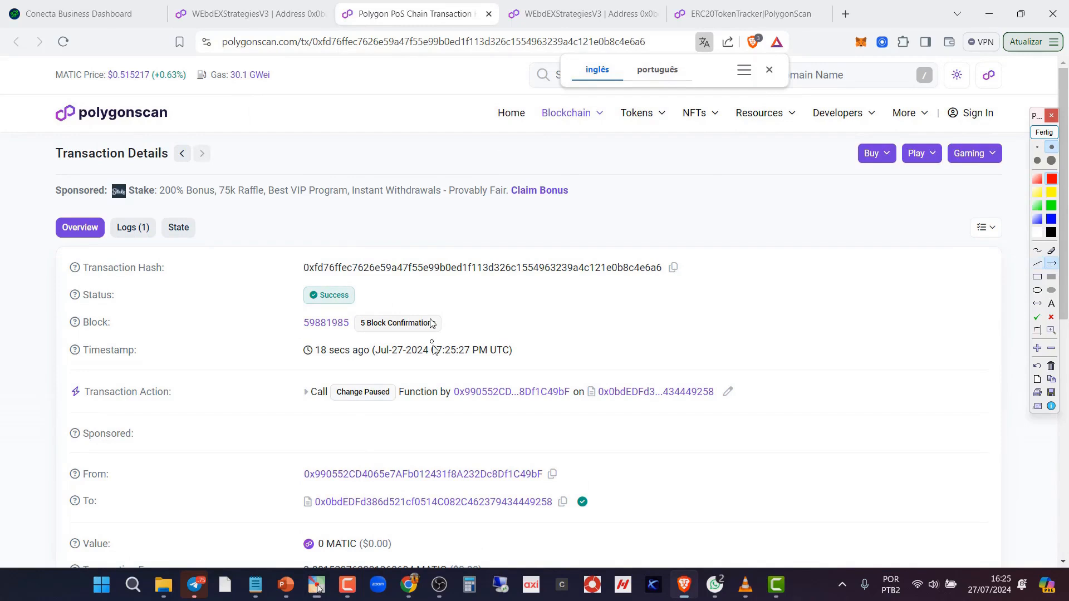
pyautogui.moveTo(456, 272); pyautogui.dragTo(352, 291)
pyautogui.moveTo(538, 296); pyautogui.dragTo(449, 319)
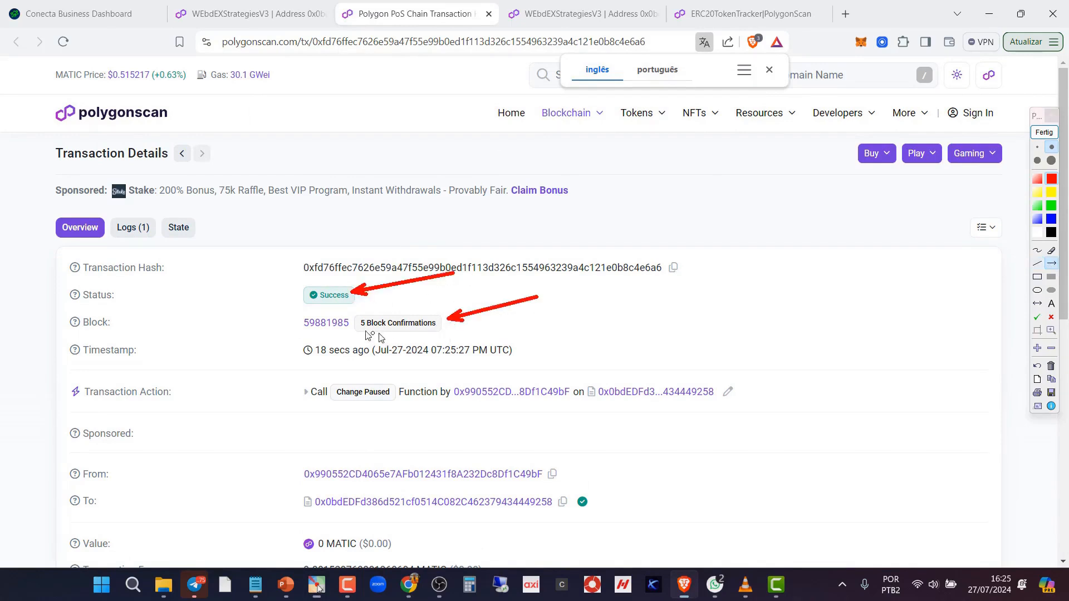
pyautogui.moveTo(206, 306); pyautogui.dragTo(294, 315)
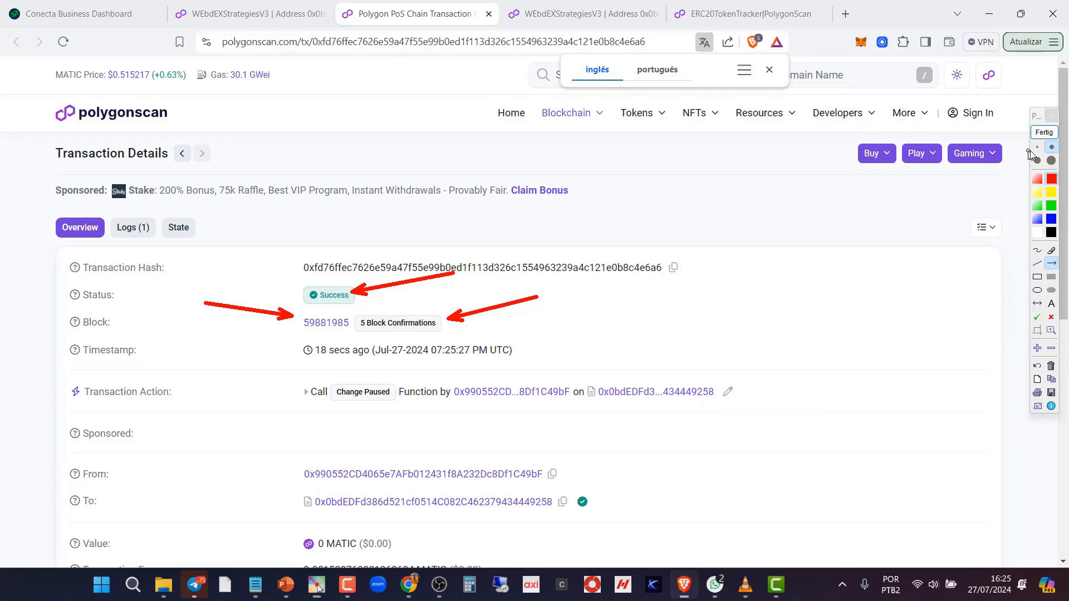
pyautogui.click(1045, 132)
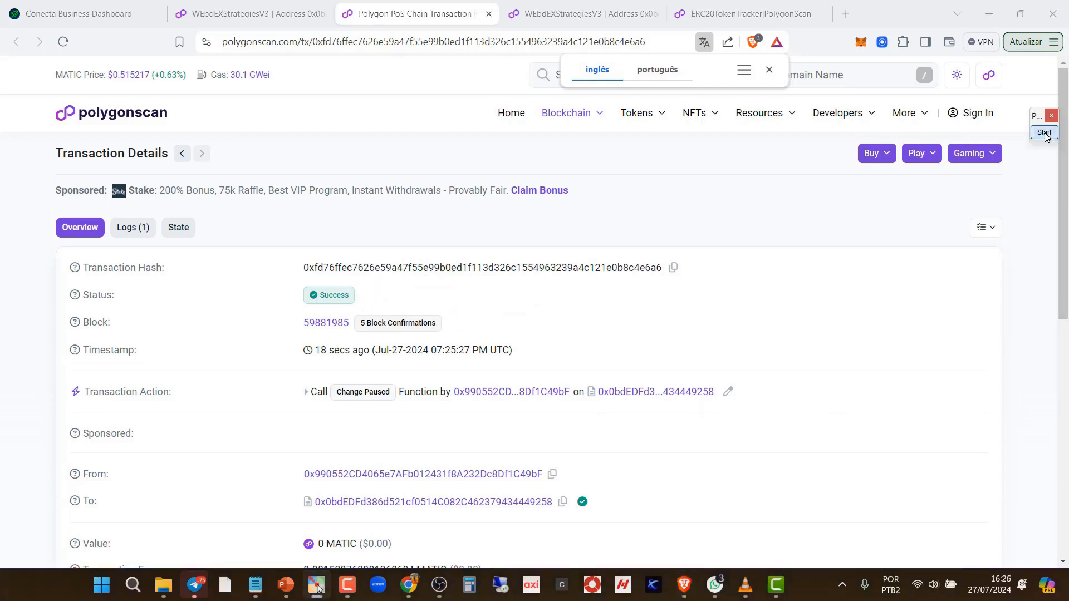
# Point a red arrow at the browser's reload control on the Conecta dashboard, clear it, and reload the dashboard
pyautogui.click(61, 15)
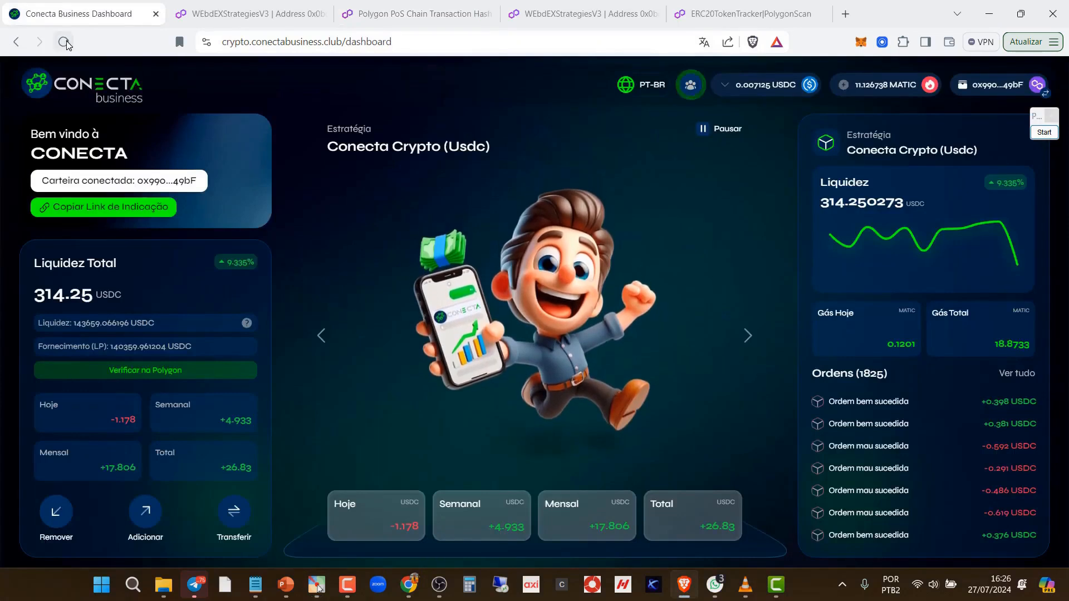
pyautogui.click(317, 586)
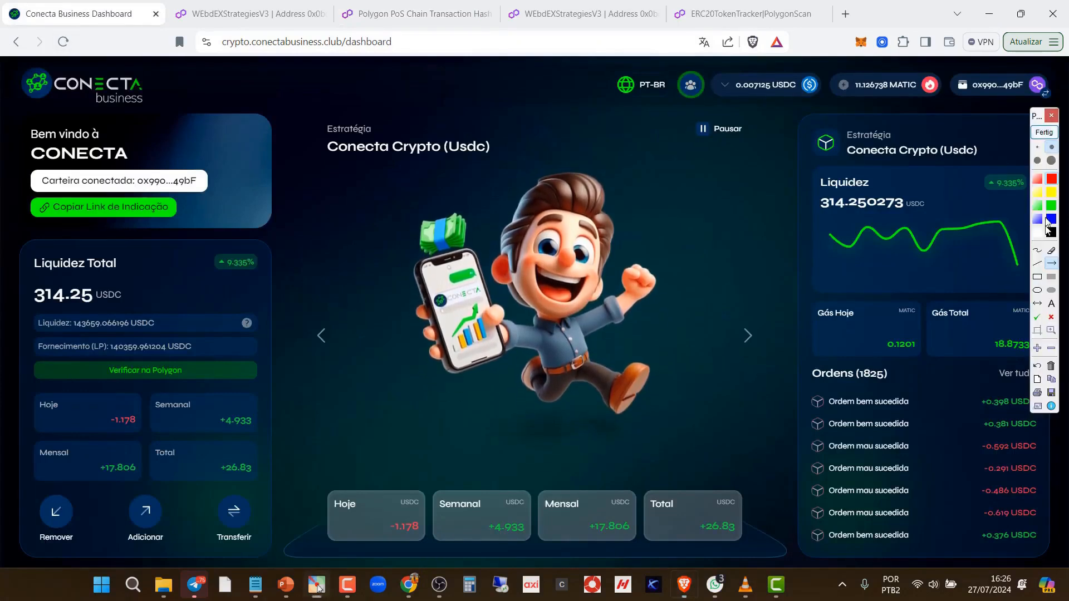
pyautogui.moveTo(154, 98); pyautogui.dragTo(75, 47)
pyautogui.click(1053, 133)
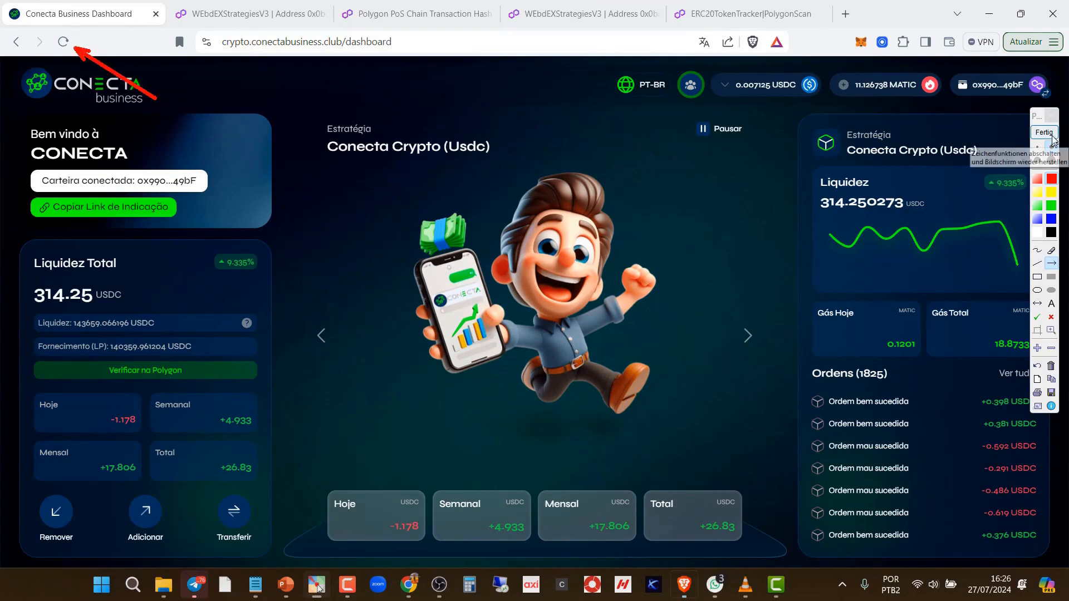
pyautogui.click(66, 42)
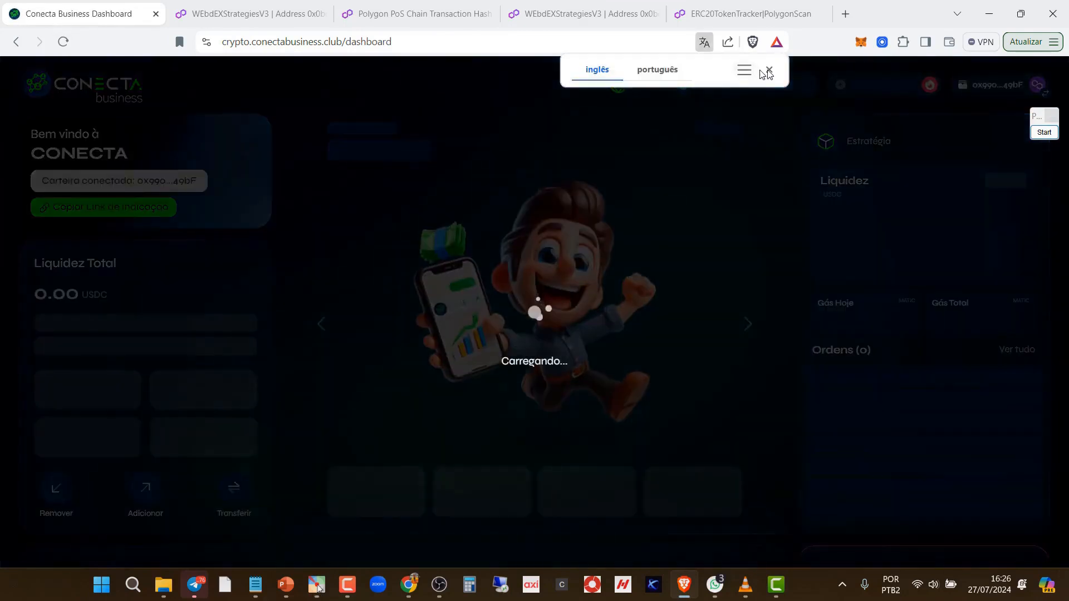
pyautogui.click(769, 69)
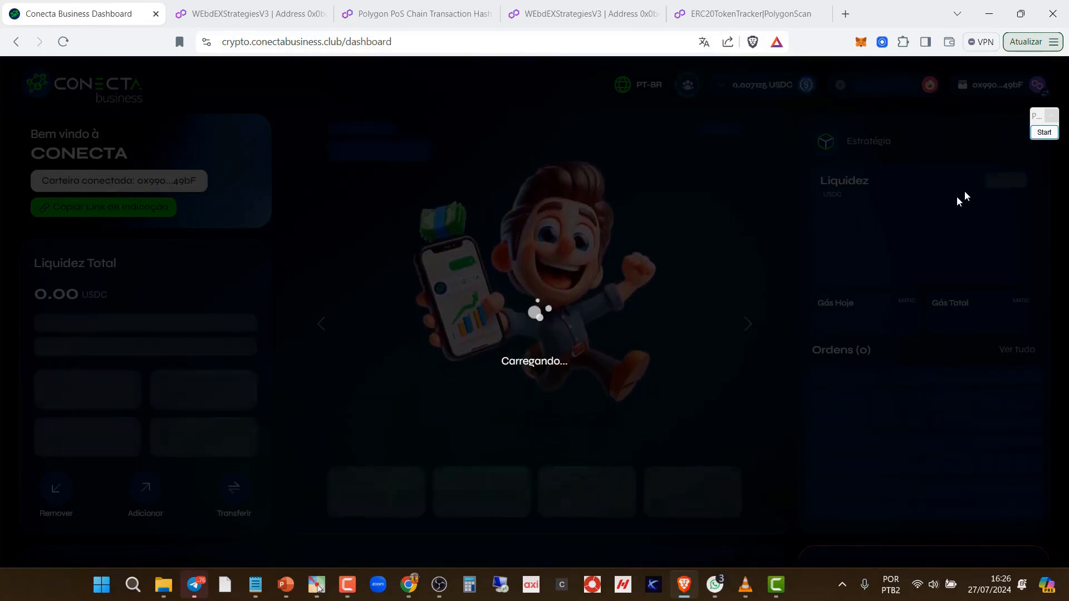
# Outline the strategy's Ligar control on the dashboard with a red rectangle and clear the marking
pyautogui.click(1045, 134)
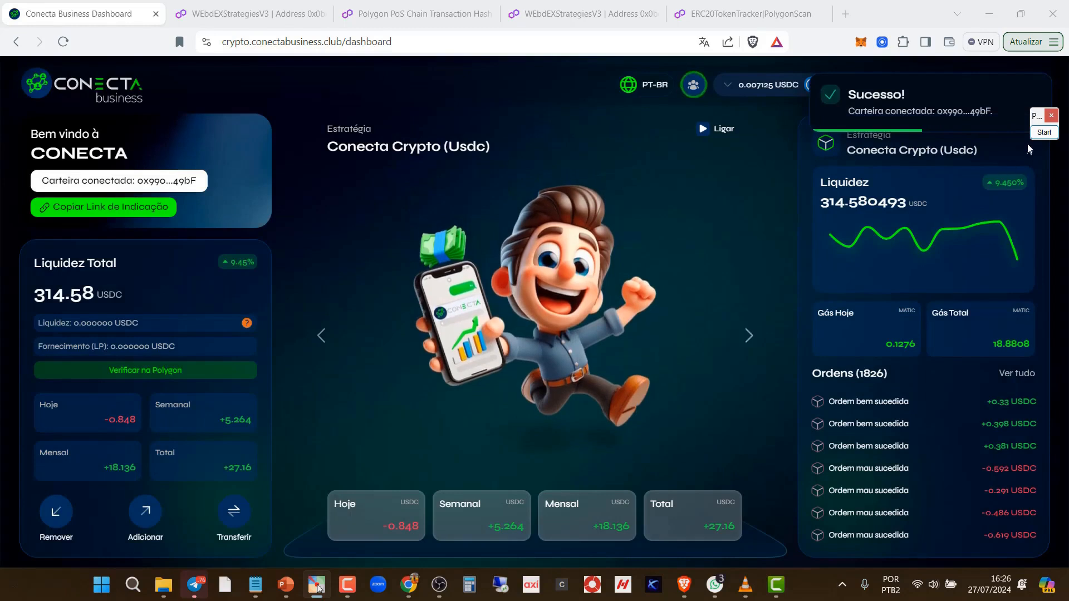
pyautogui.click(1044, 132)
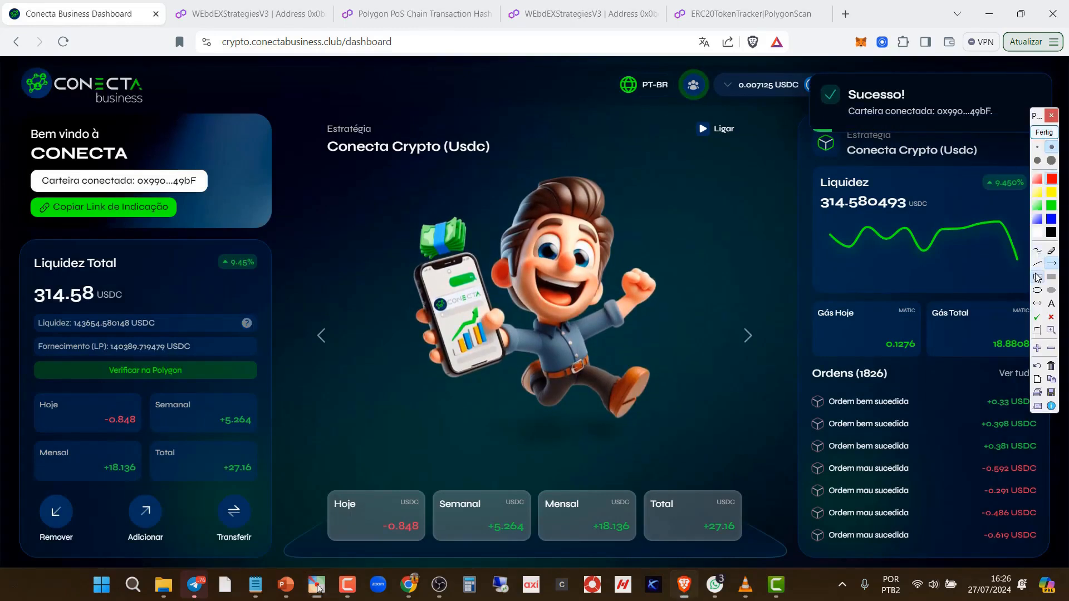
pyautogui.moveTo(682, 112); pyautogui.dragTo(751, 149)
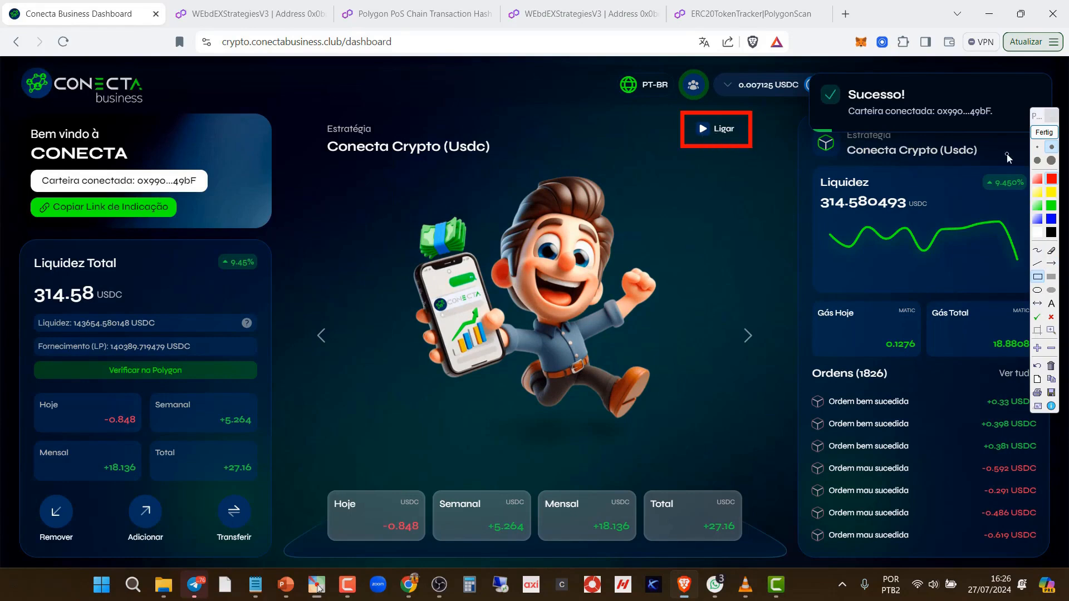
pyautogui.click(1043, 133)
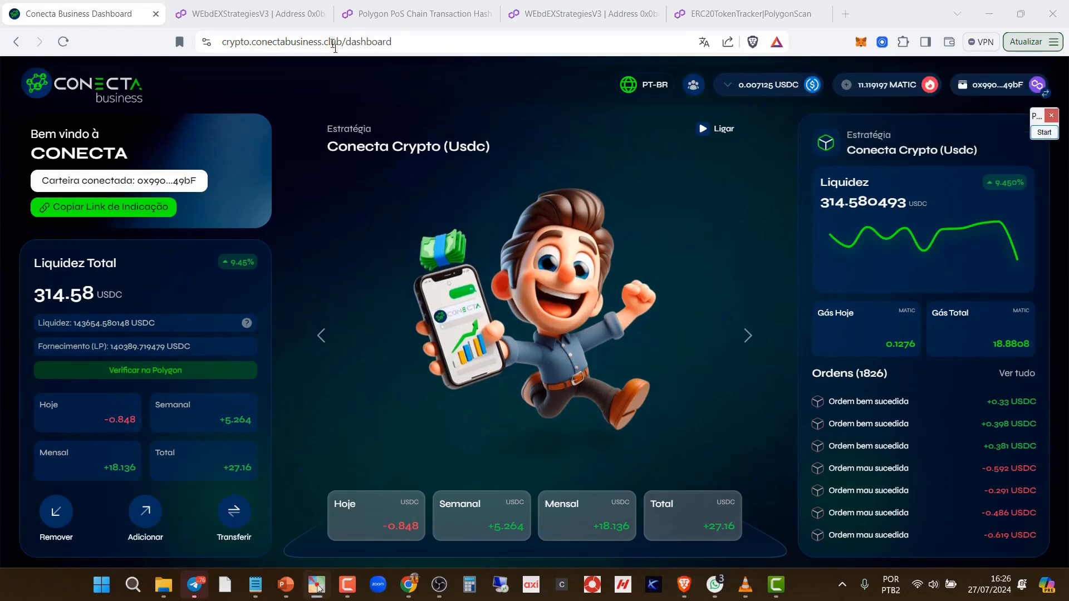
# Return to the contract's write functions on Polygonscan and expand removeLiquidyInStrategy
pyautogui.click(288, 16)
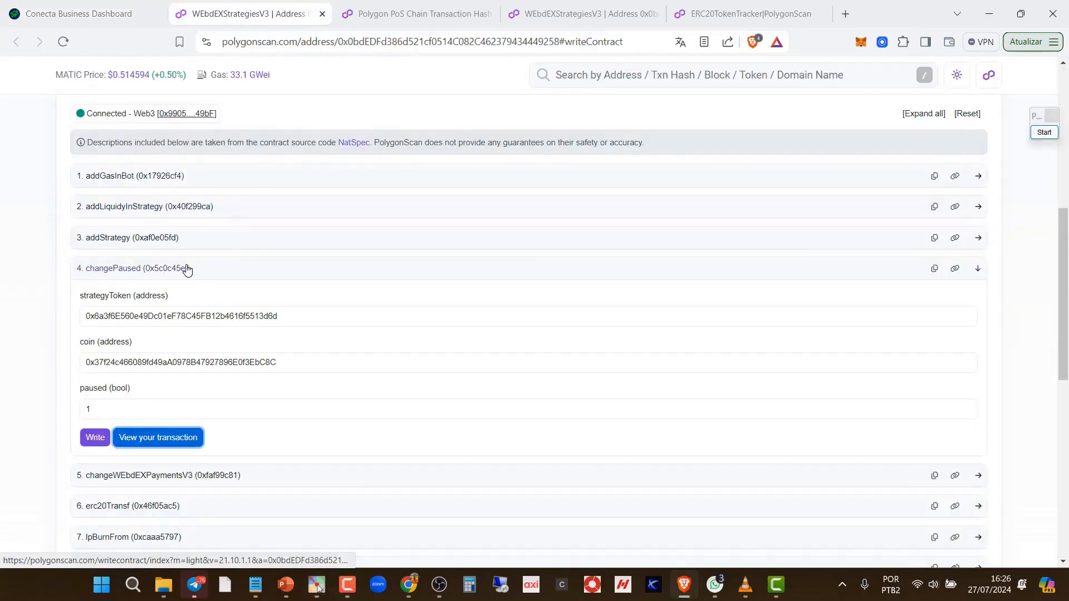
pyautogui.scroll(-1, 205, 285)
pyautogui.scroll(-2, 303, 279)
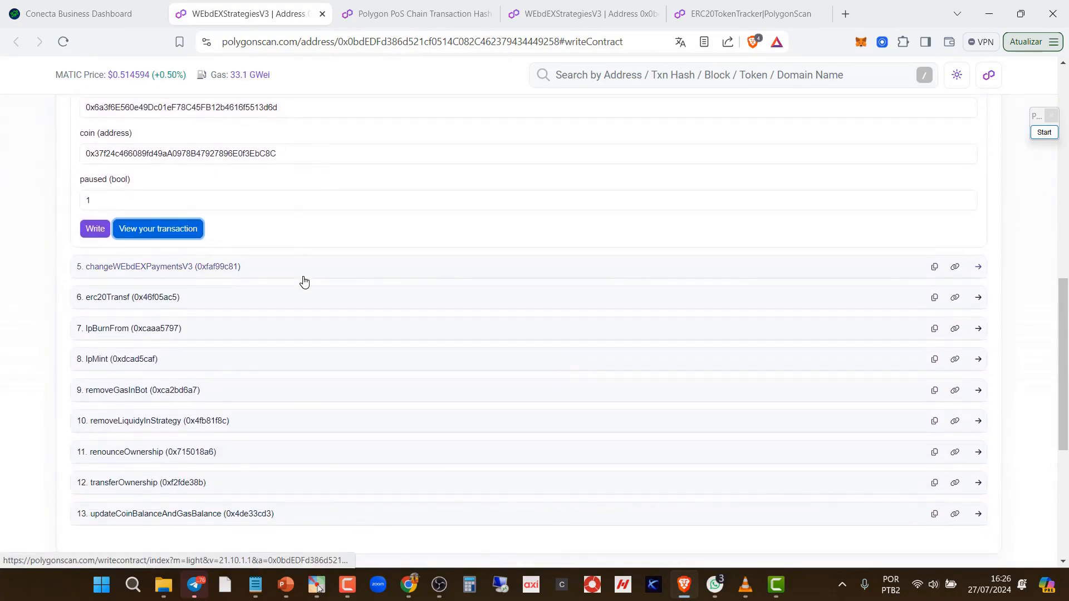
pyautogui.scroll(-1, 303, 281)
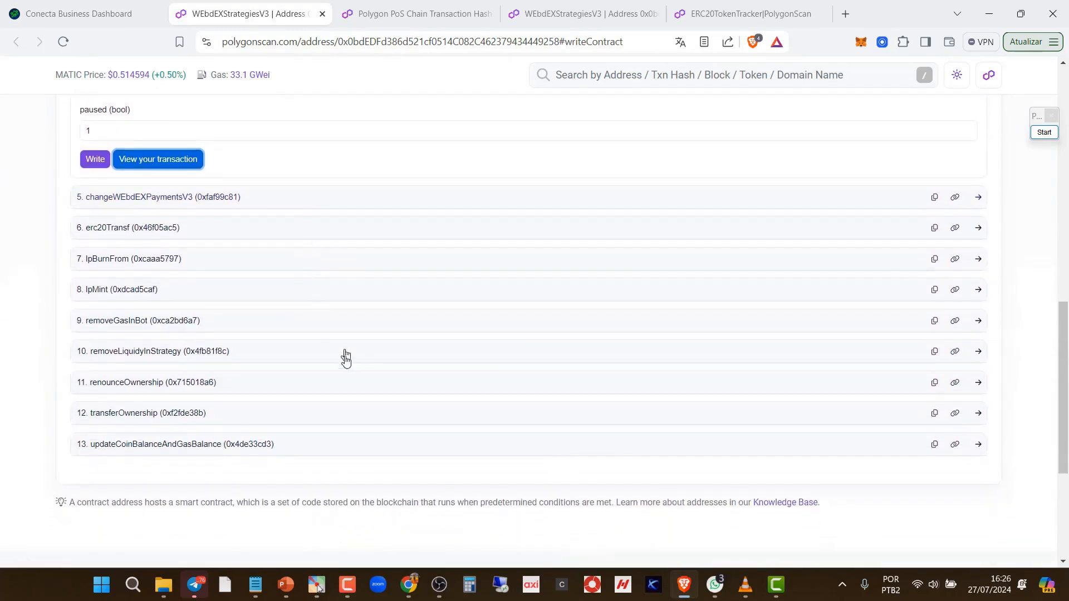
pyautogui.click(151, 360)
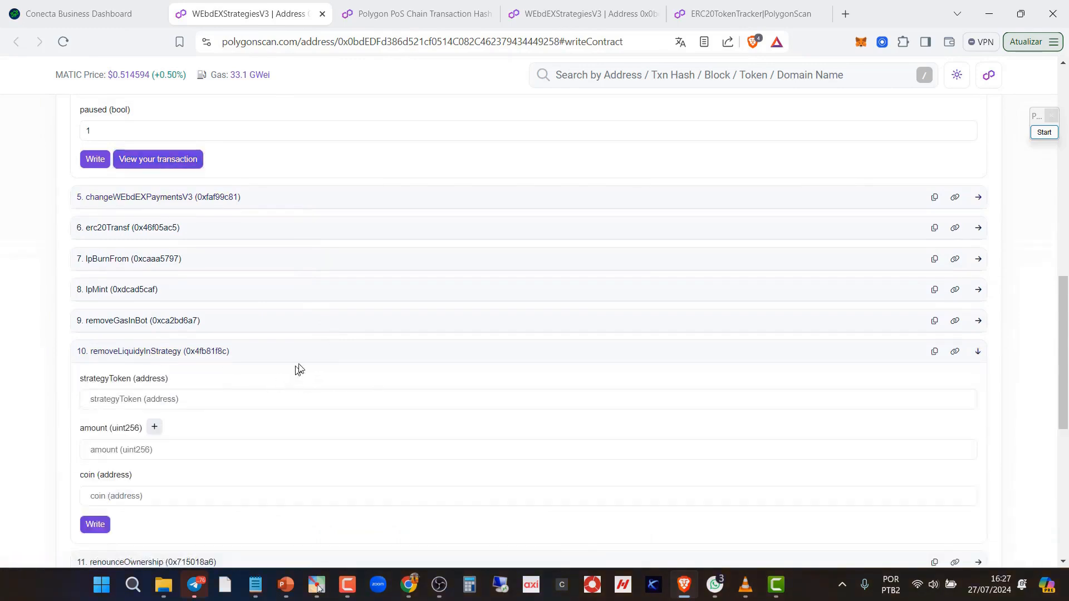
pyautogui.scroll(-1, 298, 369)
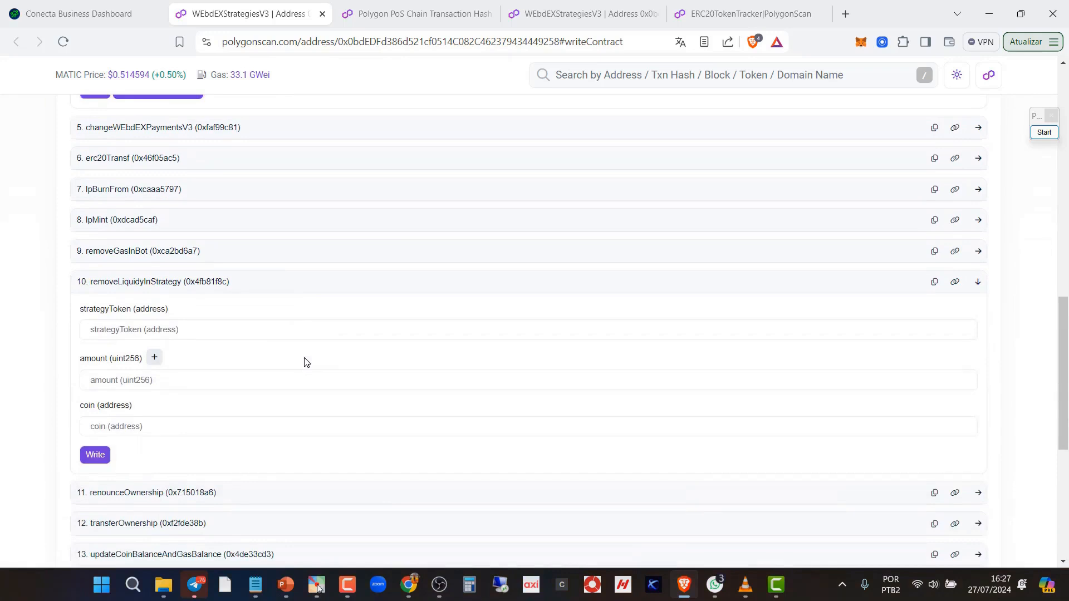
pyautogui.click(253, 336)
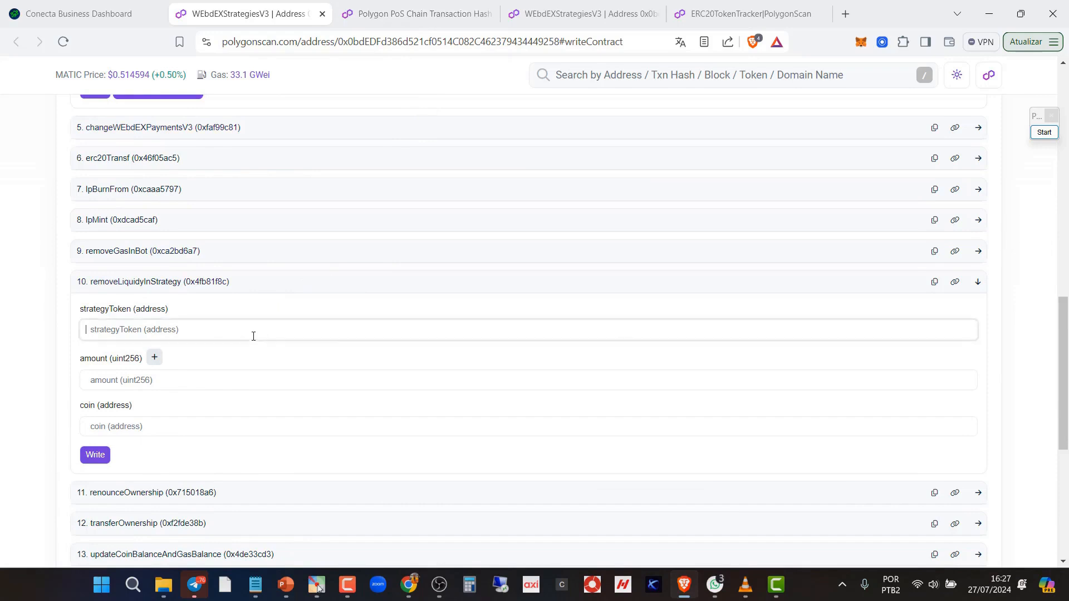
pyautogui.click(1044, 132)
pyautogui.click(1036, 264)
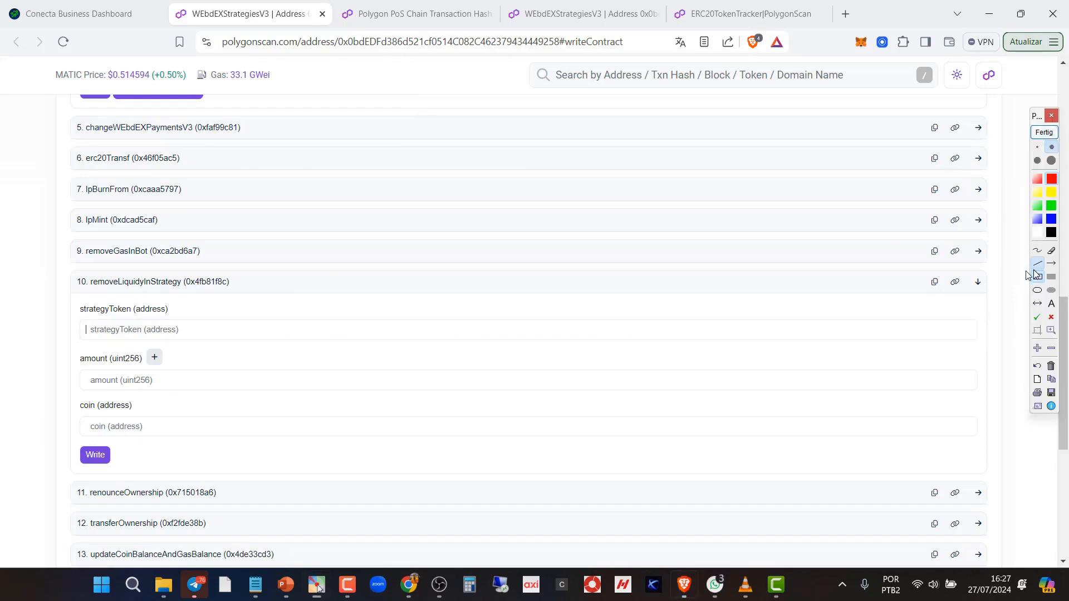
pyautogui.moveTo(58, 316)
pyautogui.mouseDown()
pyautogui.moveTo(184, 336)
pyautogui.moveTo(258, 320)
pyautogui.mouseUp()
pyautogui.moveTo(77, 342); pyautogui.dragTo(247, 335)
pyautogui.click(1051, 137)
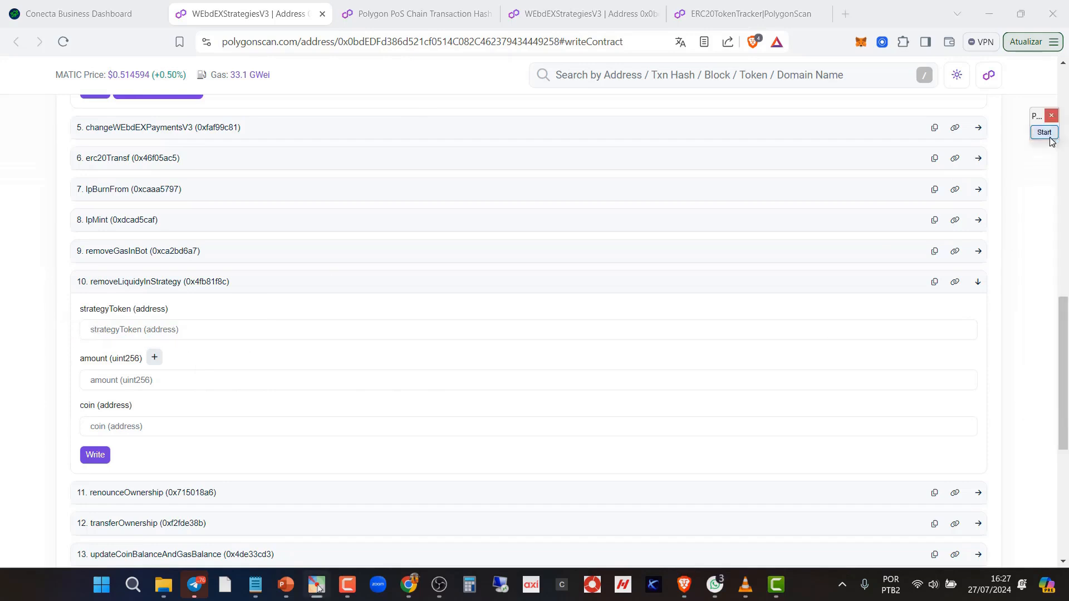
# Outline removeLiquidyInStrategy's strategyToken, coin and amount fields and its Write control with red rectangles, and clear the markings
pyautogui.click(1039, 278)
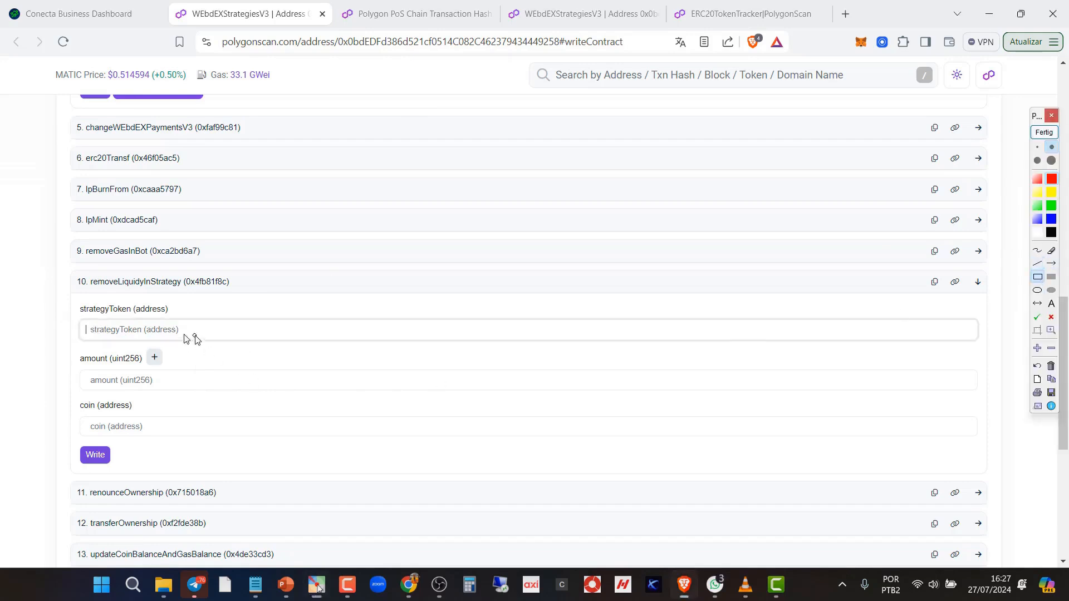
pyautogui.moveTo(72, 299); pyautogui.dragTo(215, 343)
pyautogui.moveTo(76, 415); pyautogui.dragTo(203, 438)
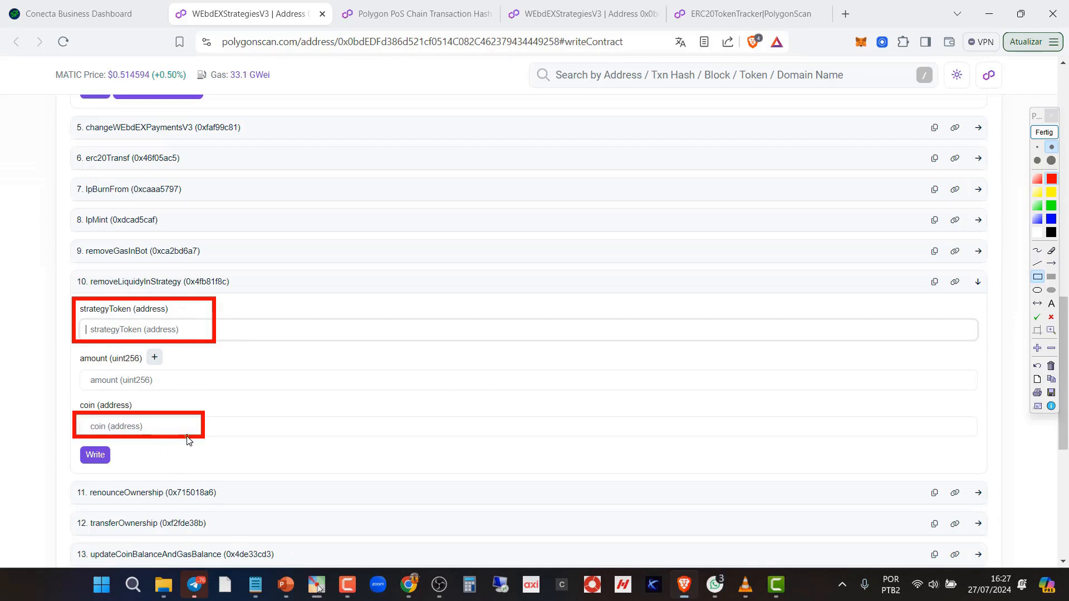
pyautogui.moveTo(67, 369)
pyautogui.mouseDown()
pyautogui.moveTo(142, 399)
pyautogui.moveTo(219, 396)
pyautogui.mouseUp()
pyautogui.moveTo(76, 441); pyautogui.dragTo(116, 468)
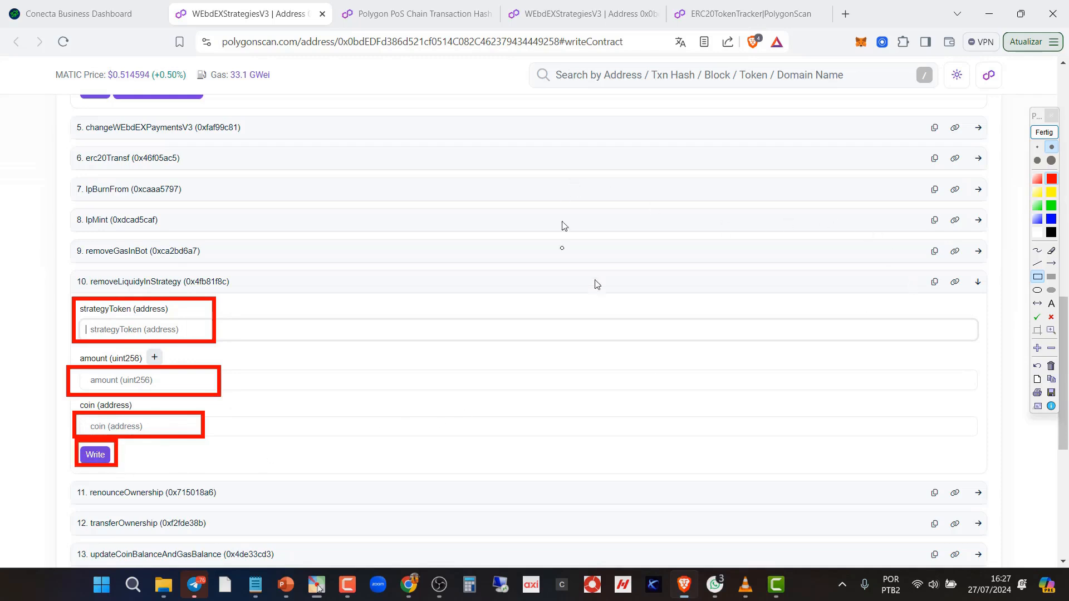
pyautogui.click(1038, 134)
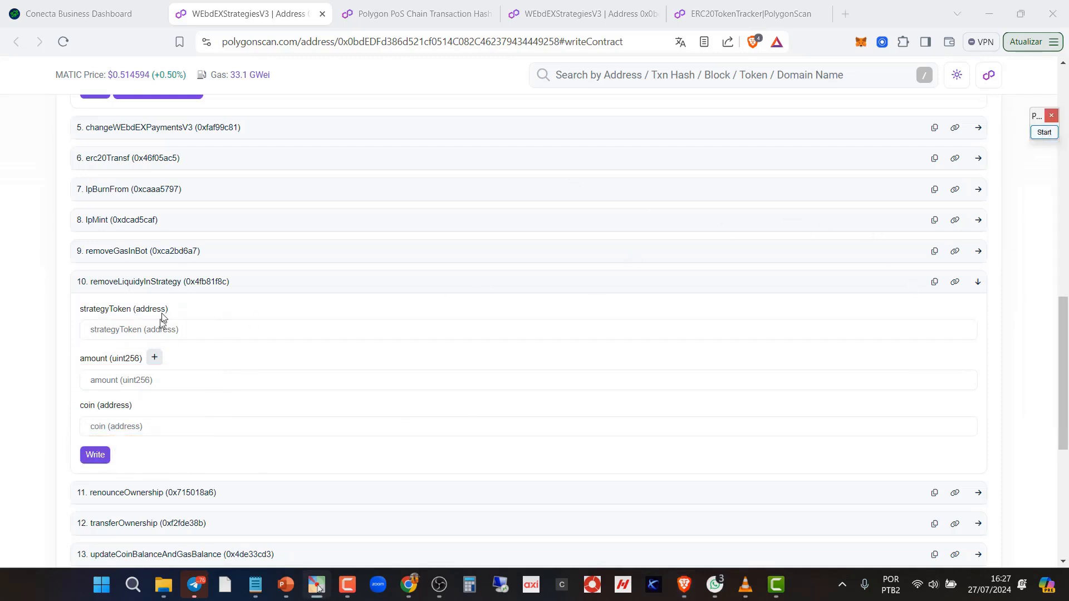
# Copy the strategyToken address from changePaused into the strategyToken field of removeLiquidyInStrategy
pyautogui.scroll(6, 244, 206)
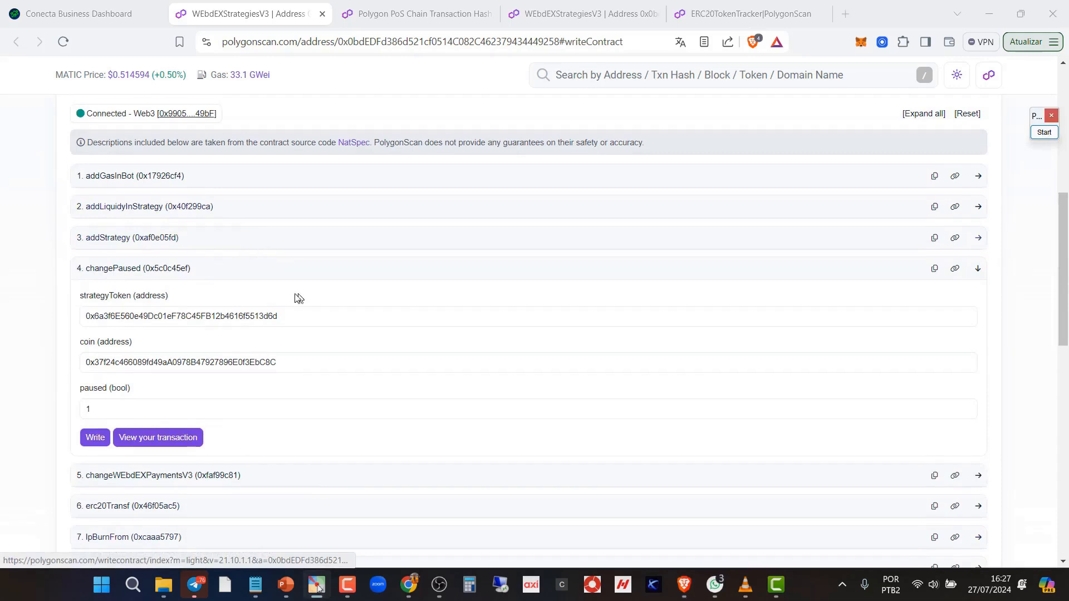
pyautogui.moveTo(302, 315); pyautogui.dragTo(78, 318)
pyautogui.hotkey('ctrl', 'c')
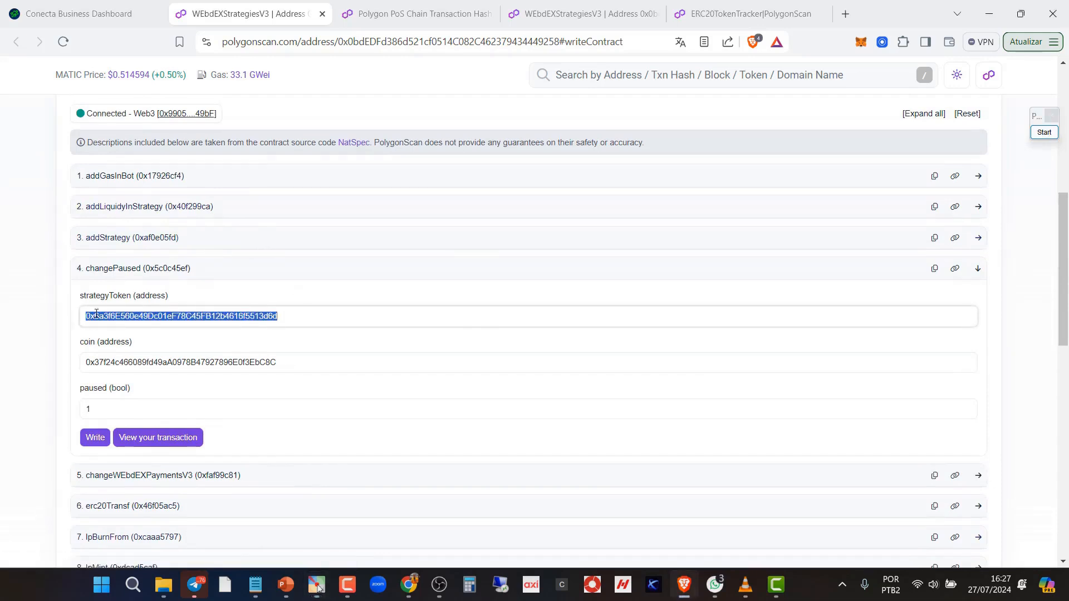
pyautogui.rightClick(95, 313)
pyautogui.click(128, 91)
pyautogui.scroll(-3, 234, 460)
pyautogui.click(215, 474)
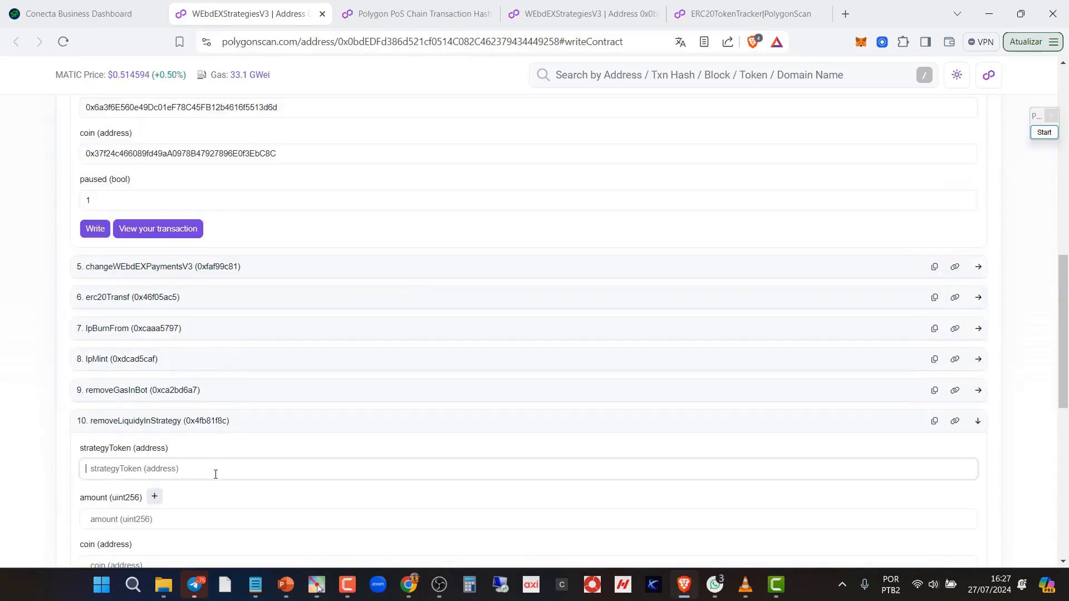
pyautogui.hotkey('ctrl', 'v')
# Copy the coin address from changePaused into the coin field of removeLiquidyInStrategy
pyautogui.moveTo(284, 155); pyautogui.dragTo(101, 150)
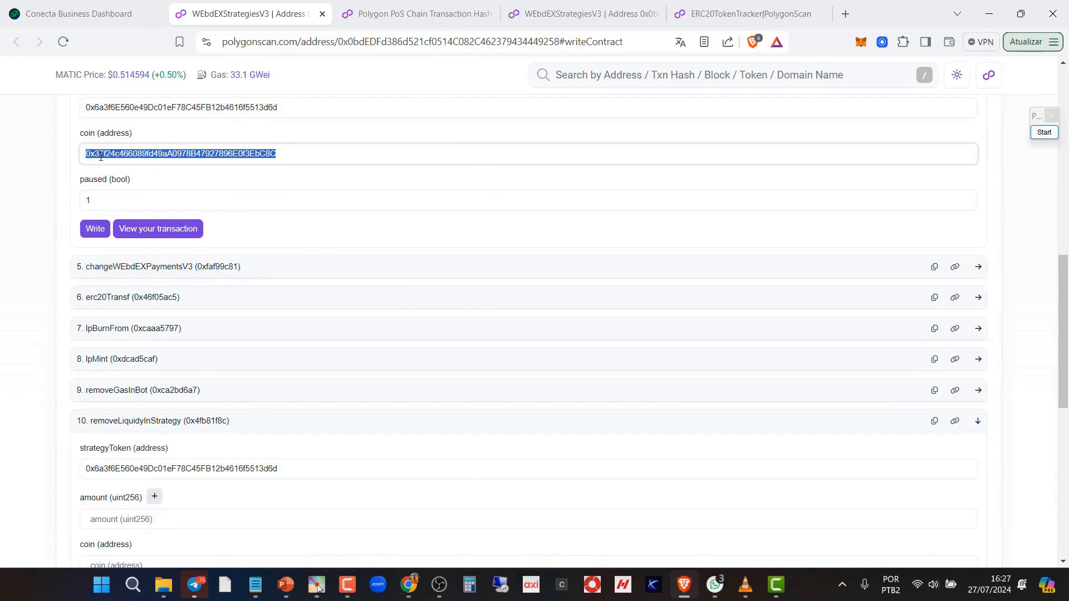
pyautogui.rightClick(100, 157)
pyautogui.click(162, 211)
pyautogui.scroll(-1, 290, 454)
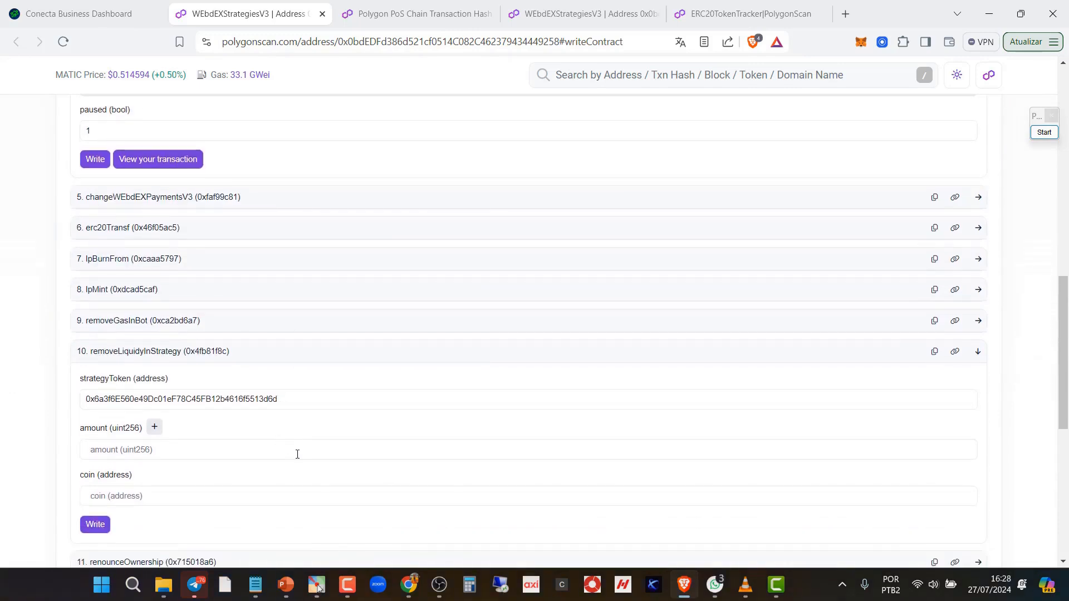
pyautogui.scroll(-1, 233, 441)
pyautogui.click(230, 428)
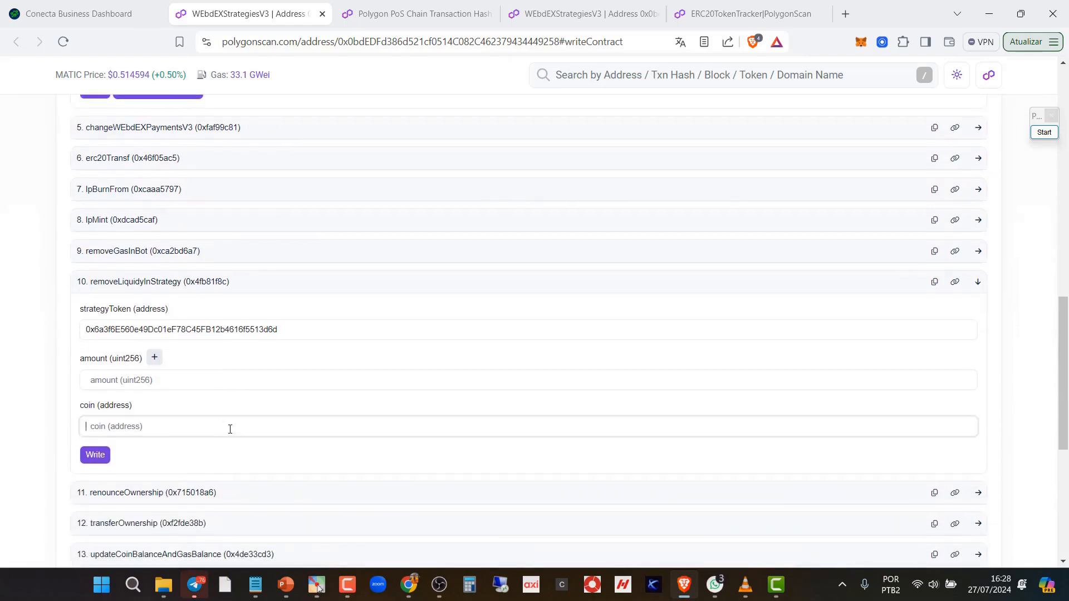
pyautogui.hotkey('ctrl', 'v')
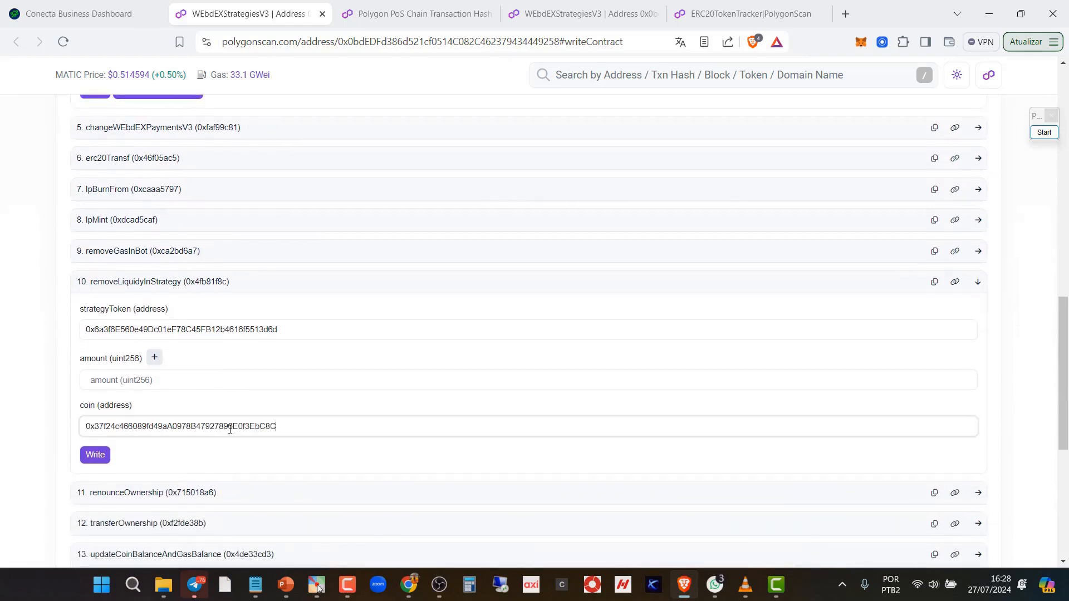
pyautogui.click(304, 401)
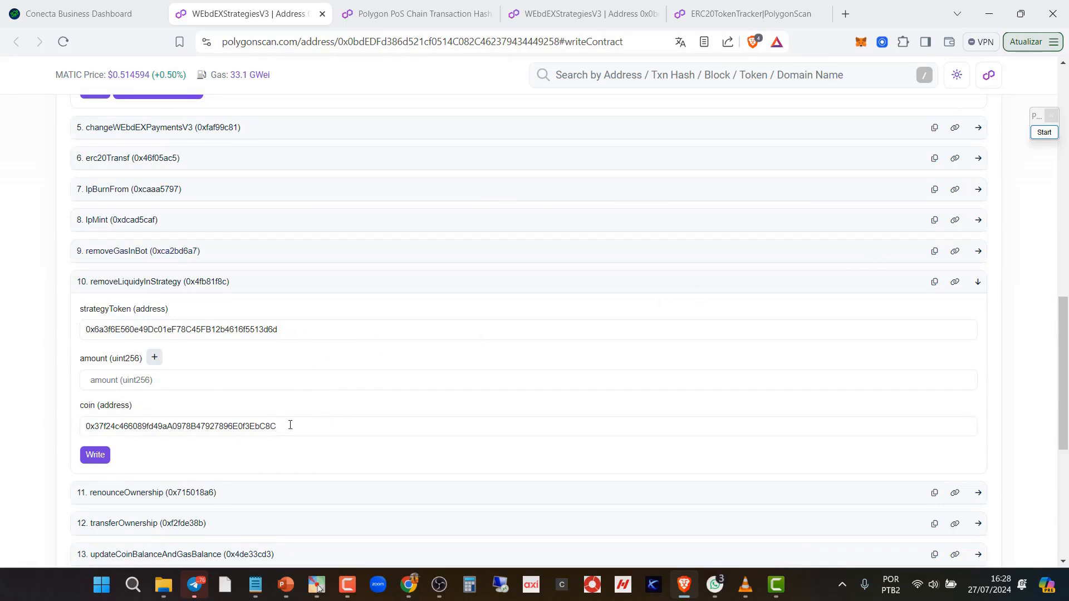
# Check the liquidity on the Conecta dashboard and set removeLiquidyInStrategy's amount to 14000000 on Polygonscan
pyautogui.click(187, 379)
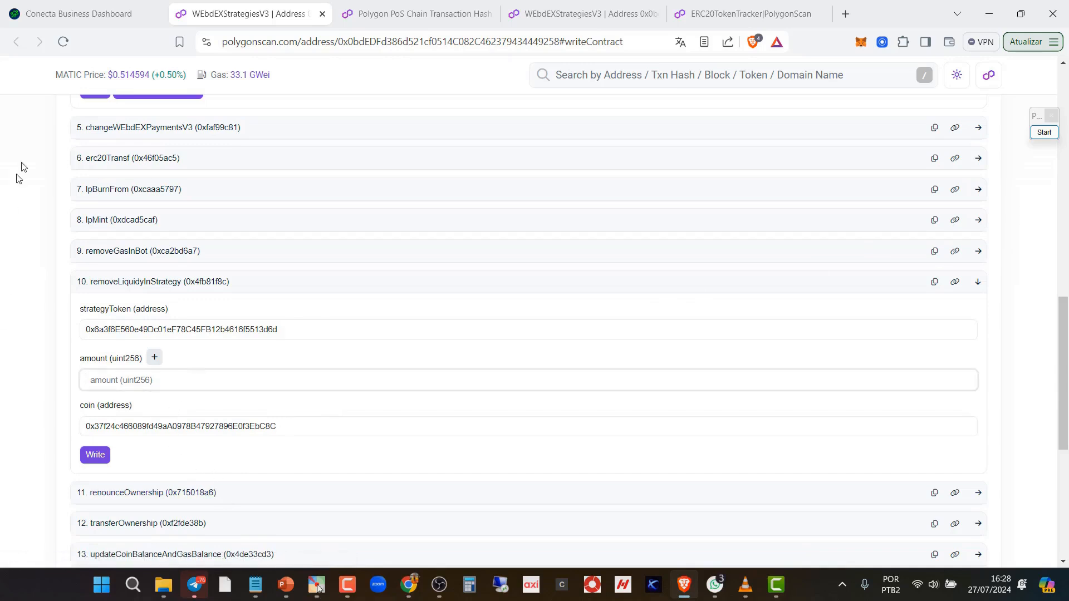
pyautogui.click(93, 14)
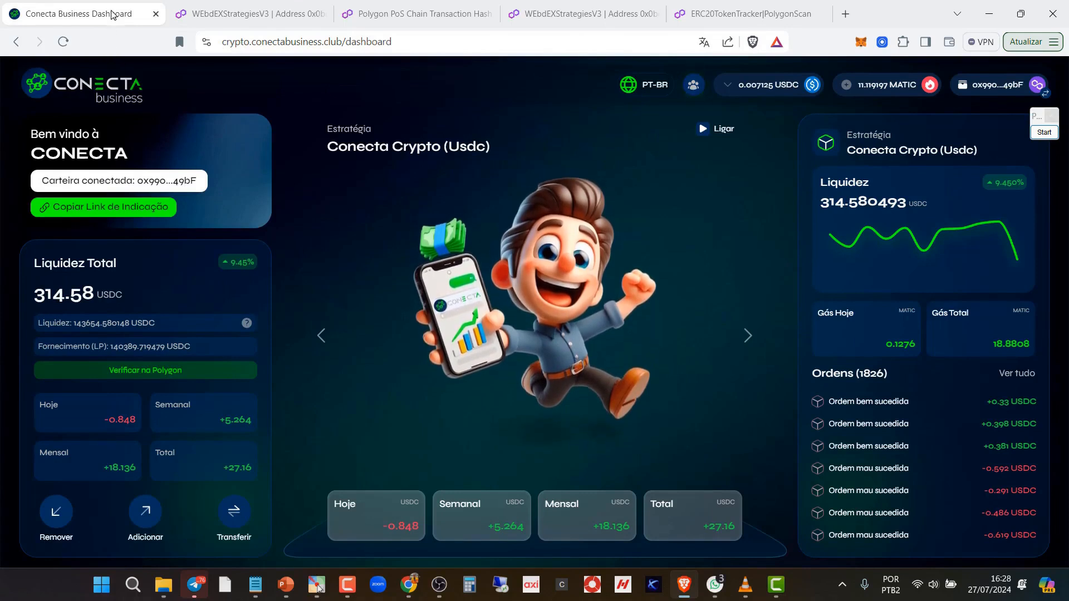
pyautogui.click(241, 15)
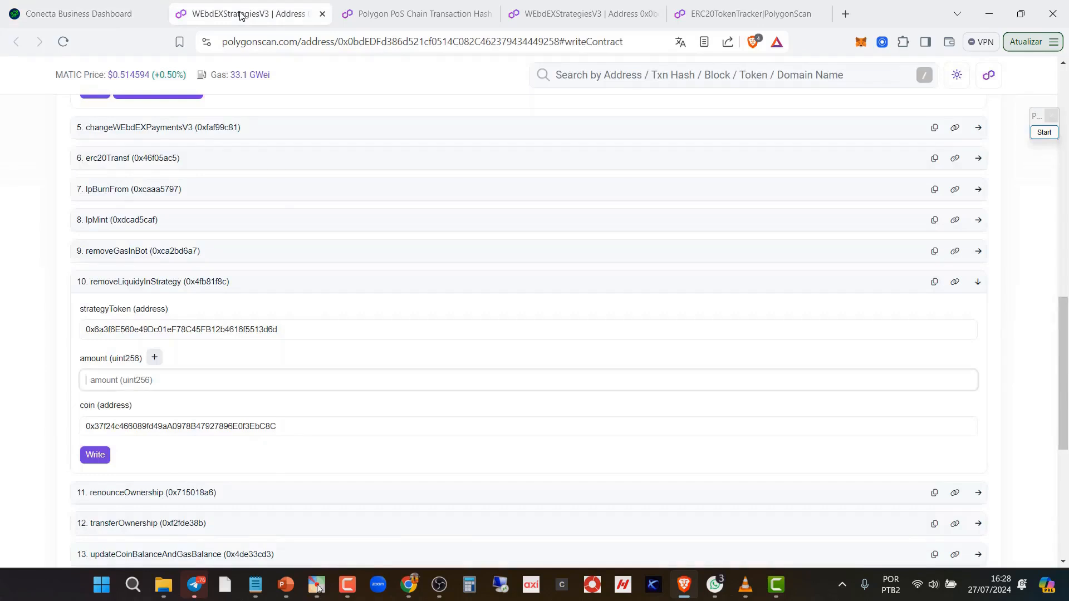
pyautogui.write('14000000')
pyautogui.click(250, 357)
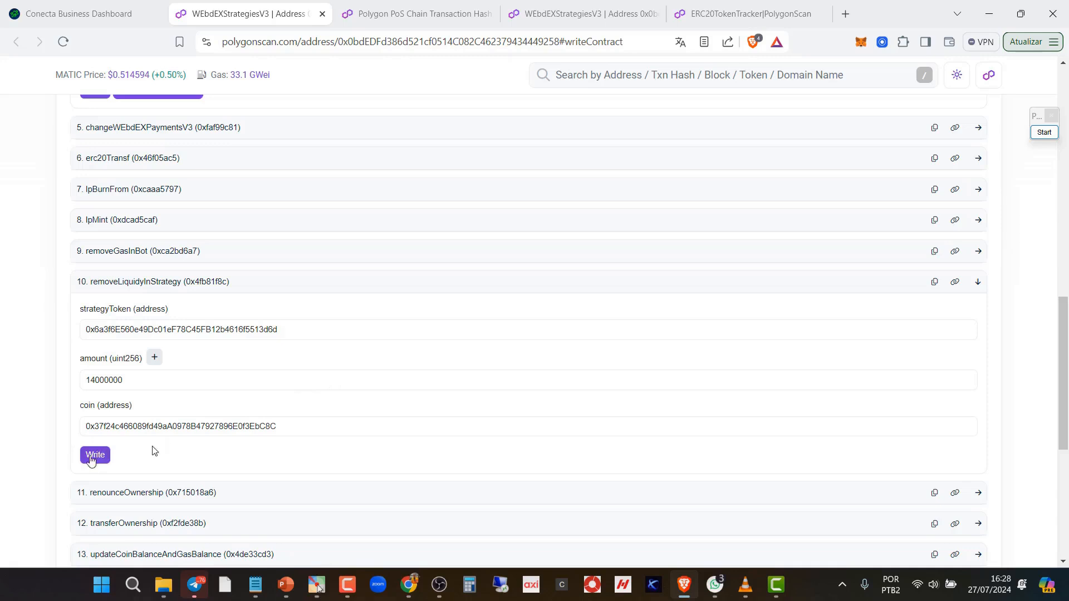
# Submit the removeLiquidyInStrategy call, review its estimated changes and approve the transaction in MetaMask
pyautogui.click(94, 456)
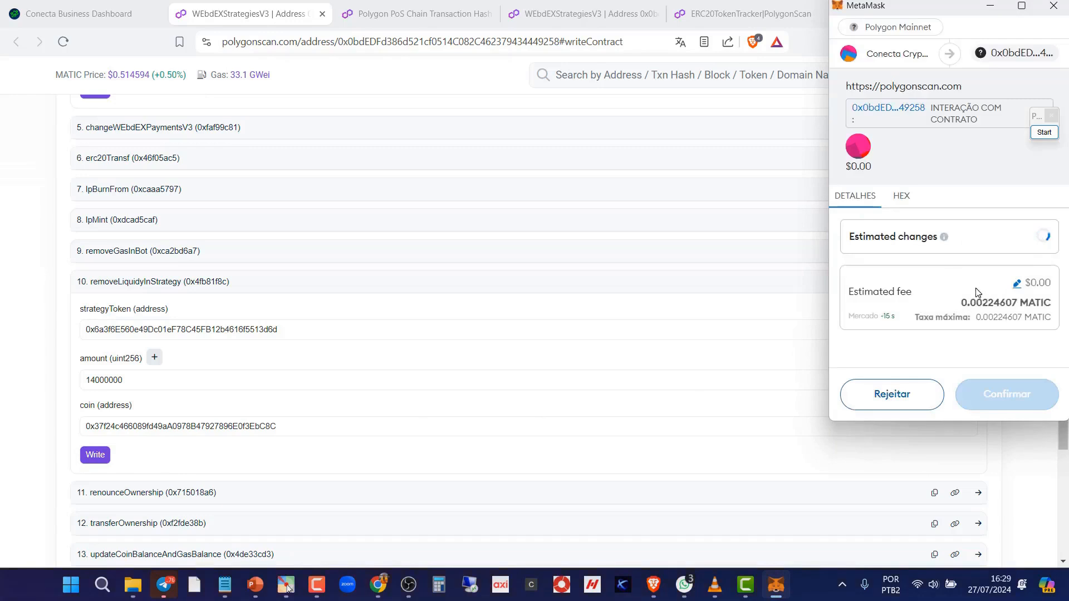
pyautogui.scroll(-1, 954, 285)
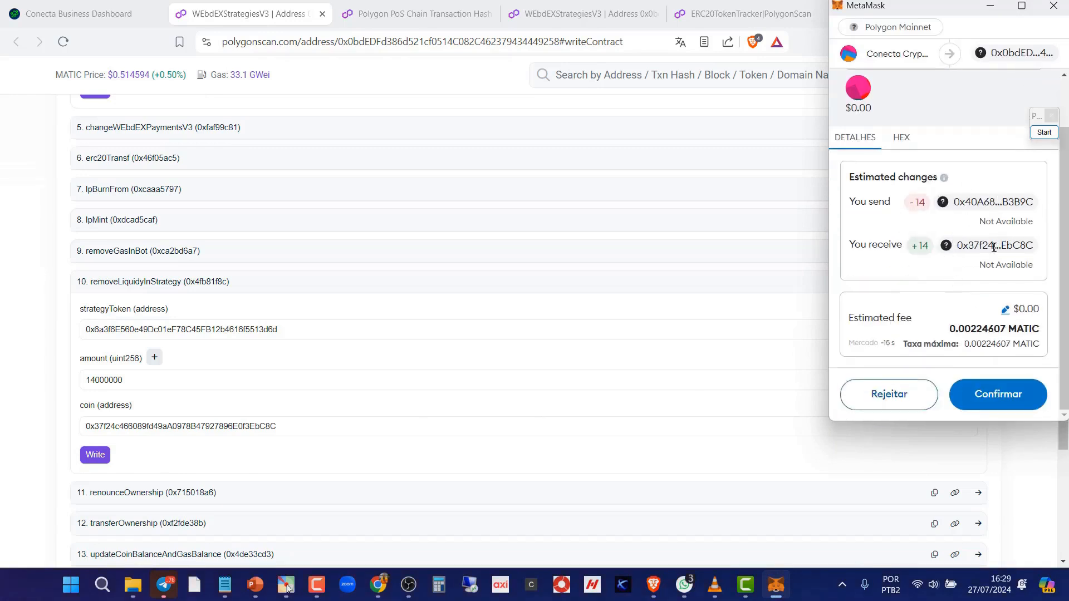
pyautogui.click(1013, 394)
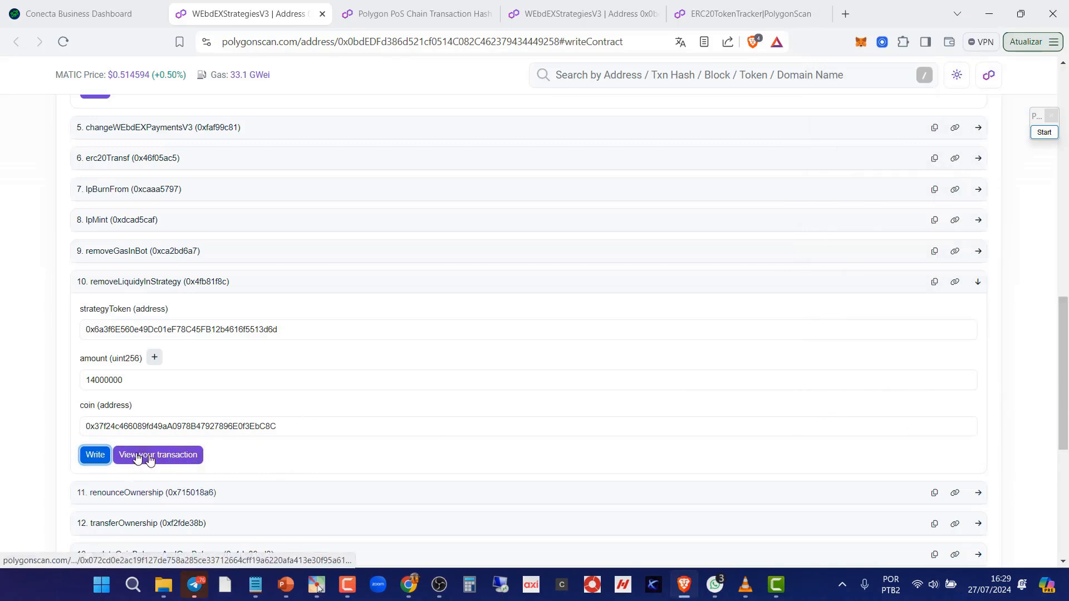
# Open the liquidity removal's transaction details, examine its status and ERC-20 token transfers, and return to the contract page
pyautogui.click(175, 455)
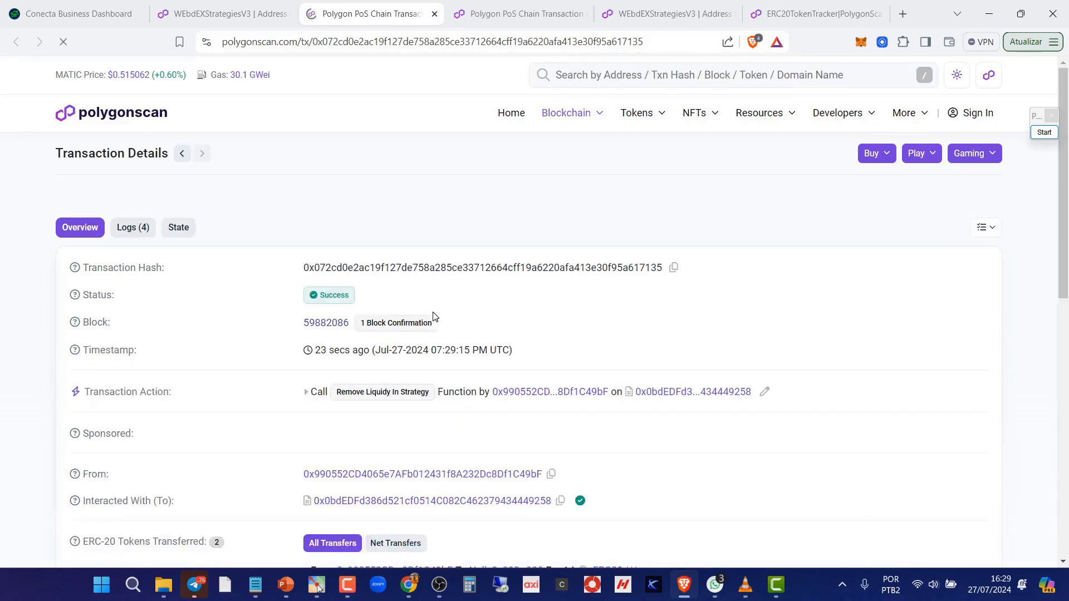
pyautogui.scroll(-5, 526, 320)
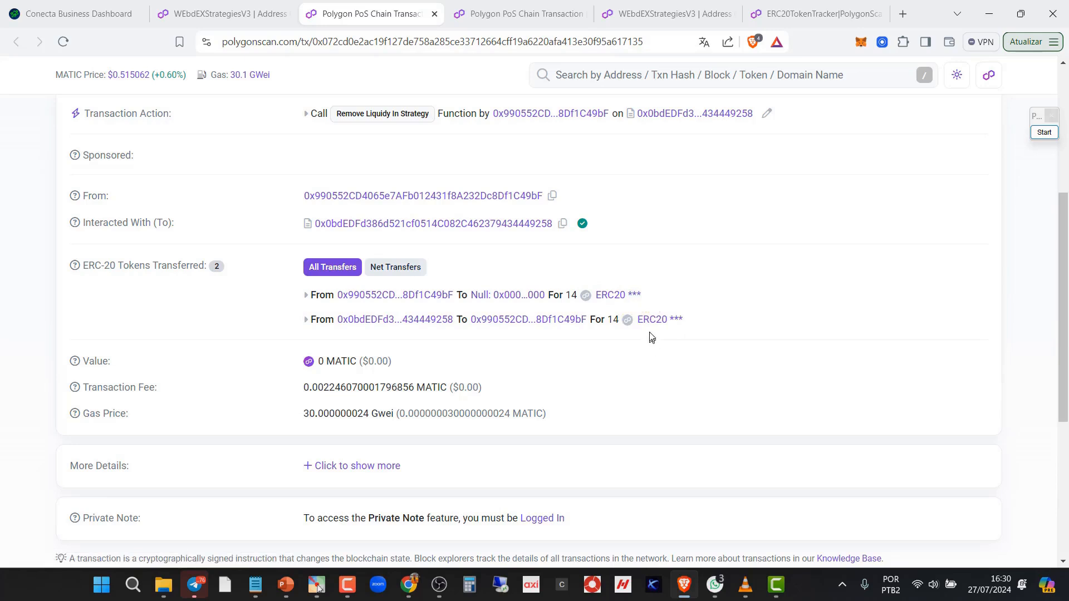
pyautogui.click(216, 12)
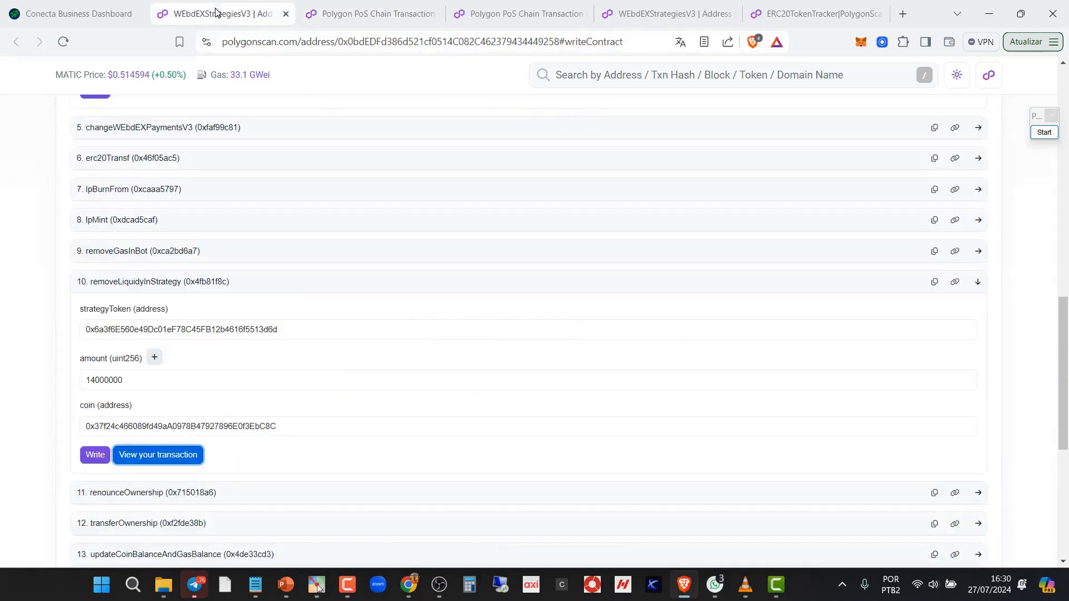
# On the Conecta dashboard, point red arrows at the browser's reload control, the wallet's USDC balance and Liquidez Total, and clear them
pyautogui.click(76, 13)
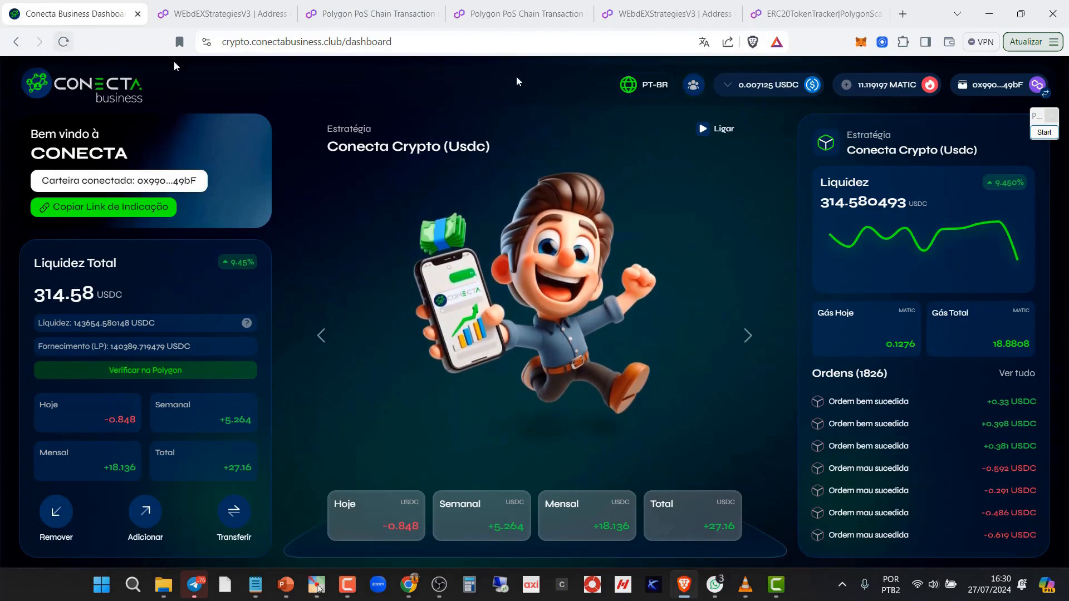
pyautogui.click(1045, 133)
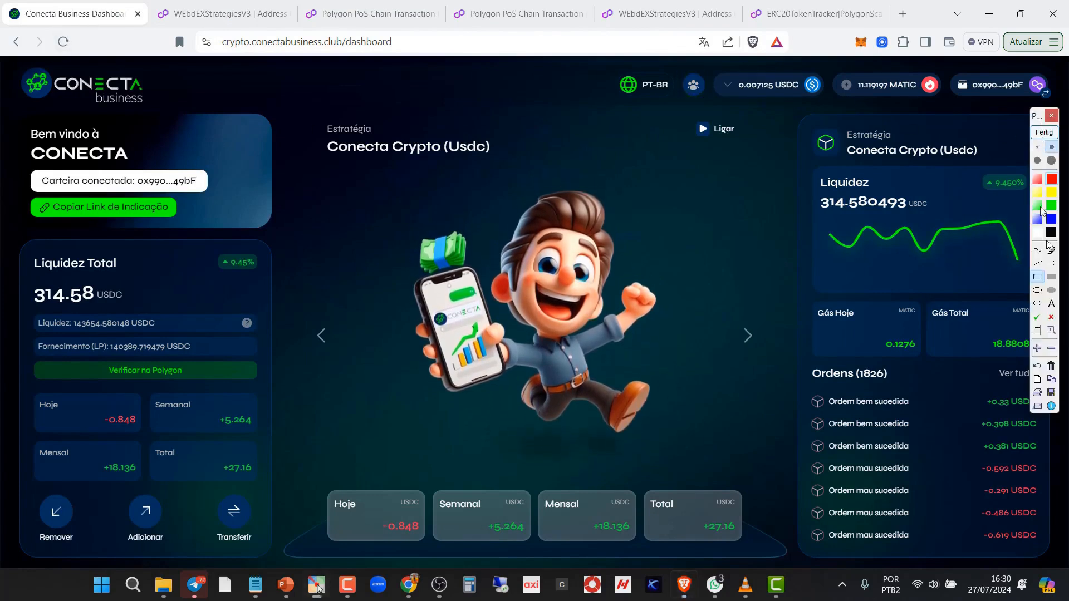
pyautogui.click(1051, 263)
pyautogui.moveTo(114, 126); pyautogui.dragTo(74, 49)
pyautogui.moveTo(783, 151); pyautogui.dragTo(741, 91)
pyautogui.moveTo(186, 241); pyautogui.dragTo(84, 284)
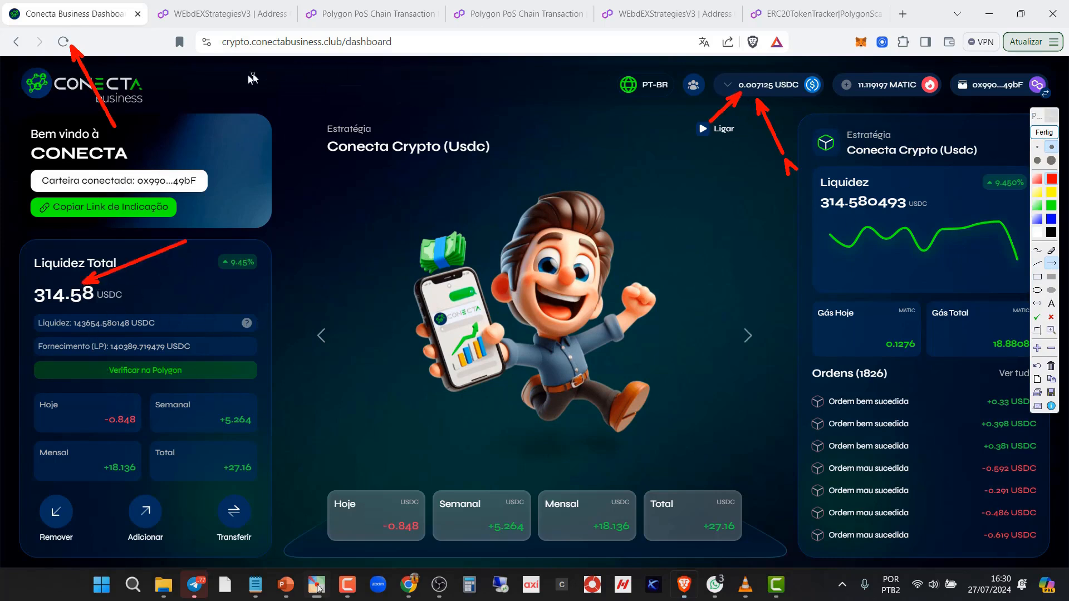
pyautogui.click(1044, 132)
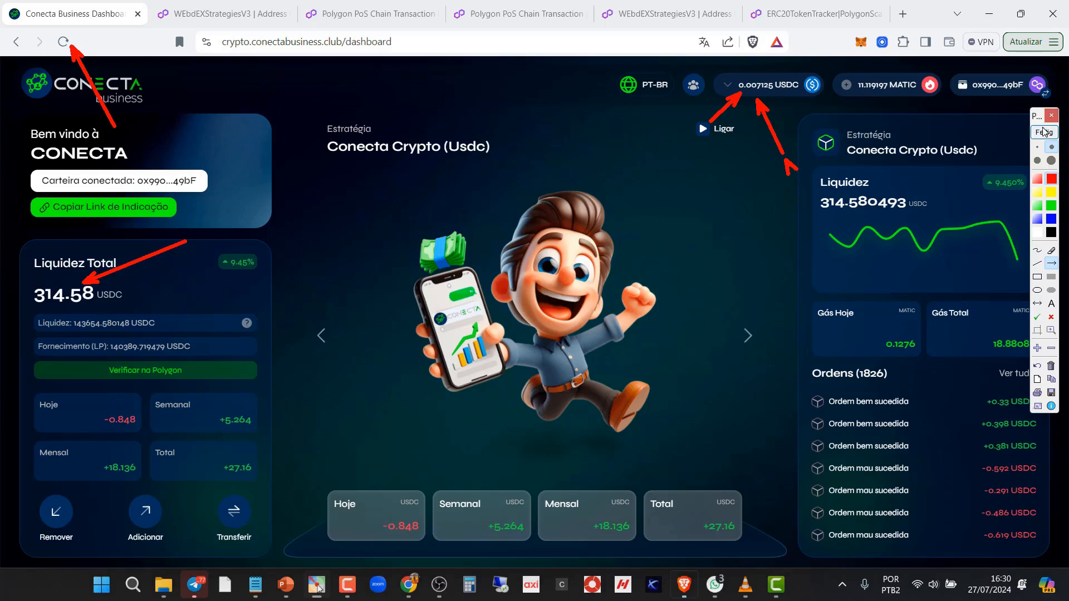
# Reload the Conecta dashboard to refresh the wallet balance and the strategy's liquidity
pyautogui.click(64, 42)
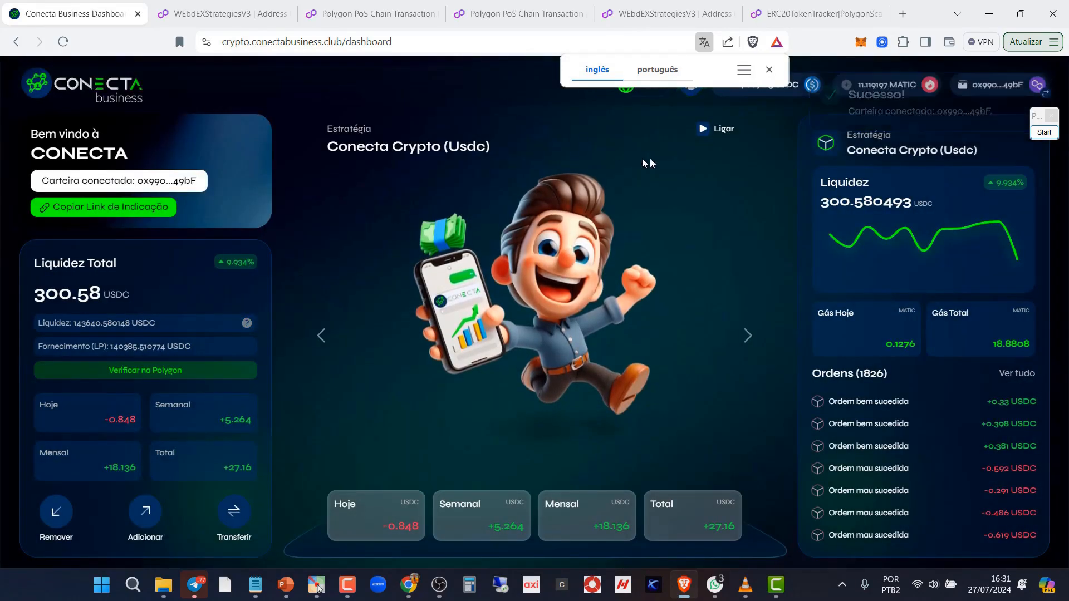
pyautogui.click(1052, 131)
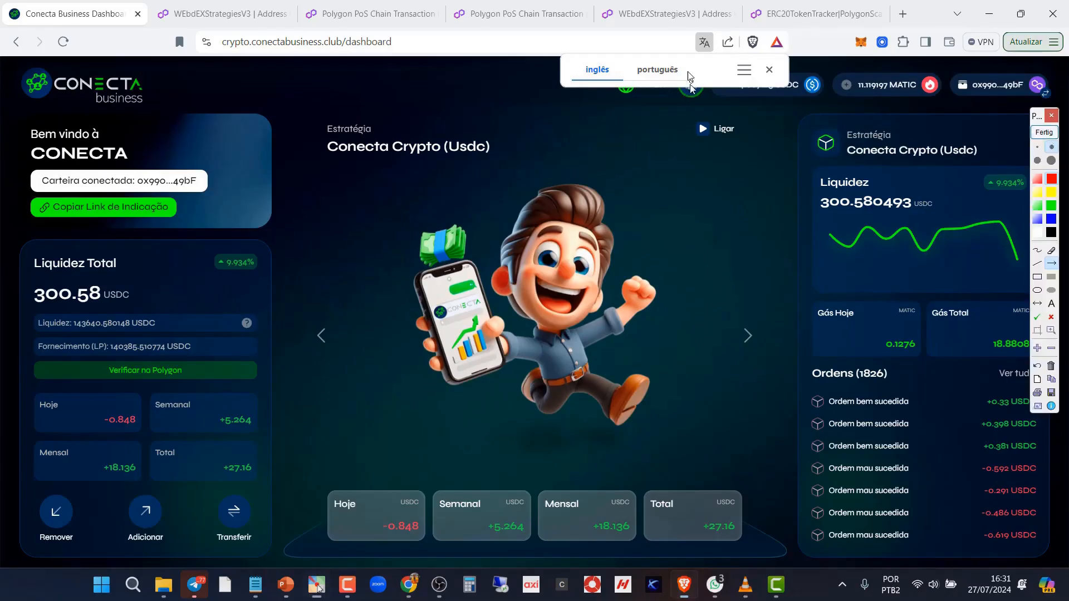
pyautogui.click(1044, 132)
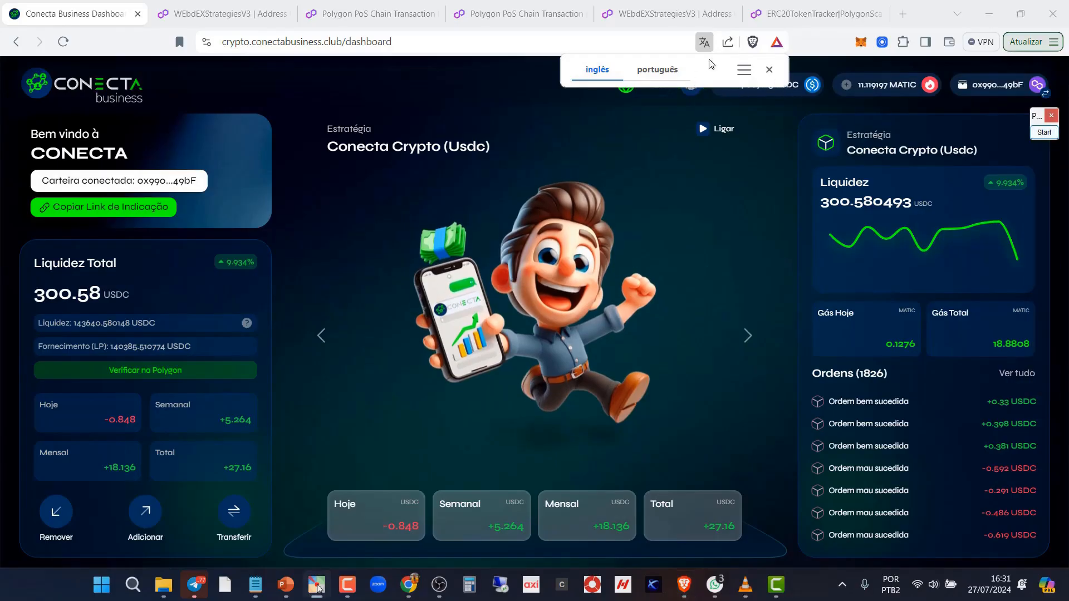
# Frame the wallet's USDC balance and the Liquidez Total amount with red rectangles, and clear the annotations
pyautogui.click(1044, 132)
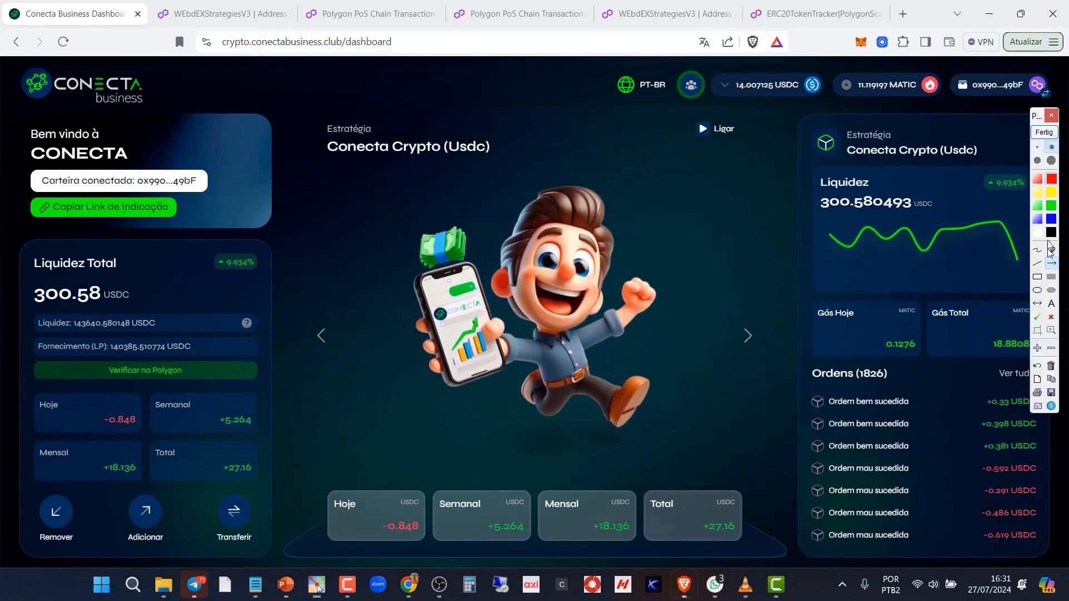
pyautogui.click(1038, 277)
pyautogui.moveTo(718, 68)
pyautogui.mouseDown()
pyautogui.moveTo(737, 93)
pyautogui.moveTo(783, 102)
pyautogui.mouseUp()
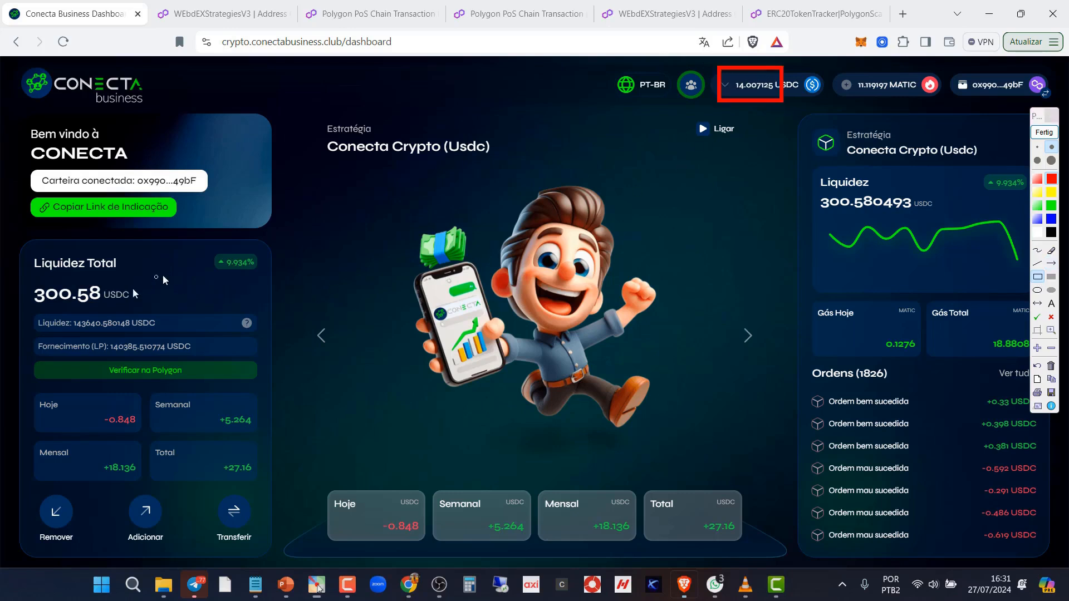
pyautogui.moveTo(20, 255); pyautogui.dragTo(137, 310)
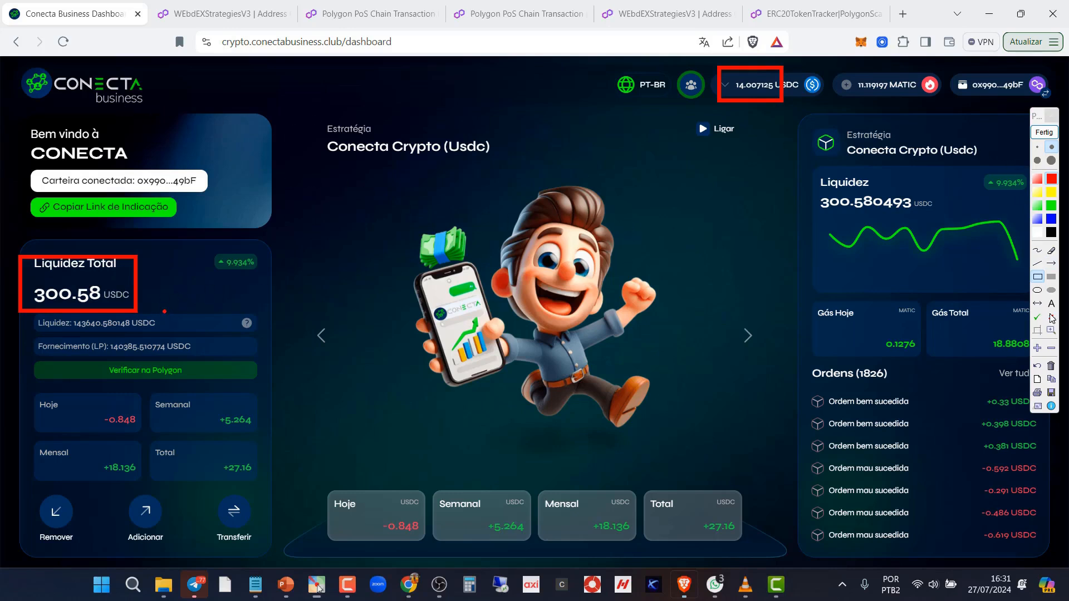
pyautogui.click(1051, 135)
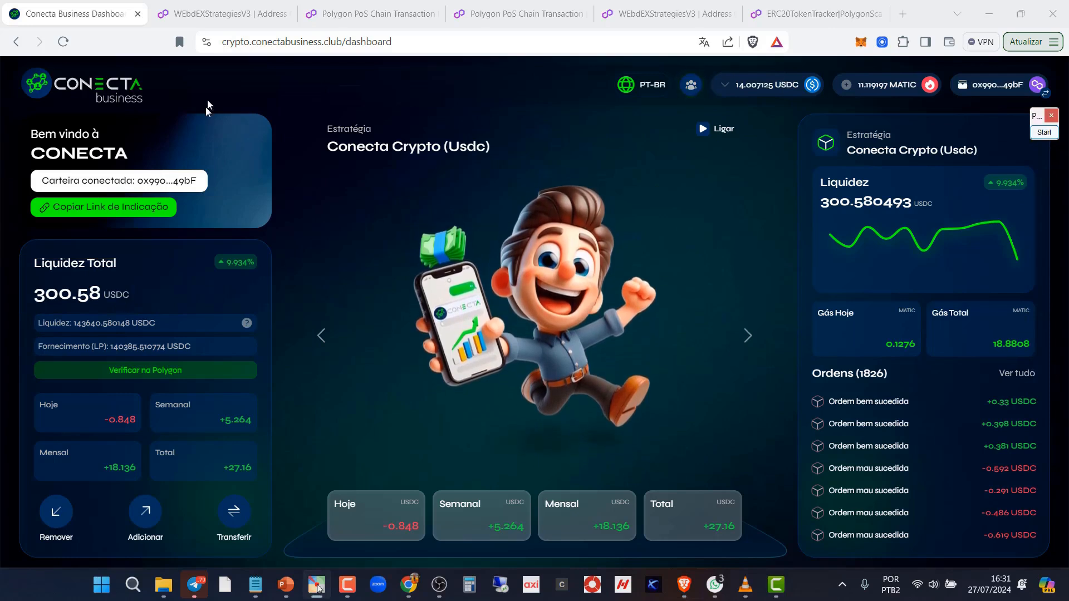
# On the WEbdEXStrategiesV3 contract page, set the changePaused function's paused value to 0, keeping the filled-in strategyToken and coin addresses
pyautogui.click(210, 14)
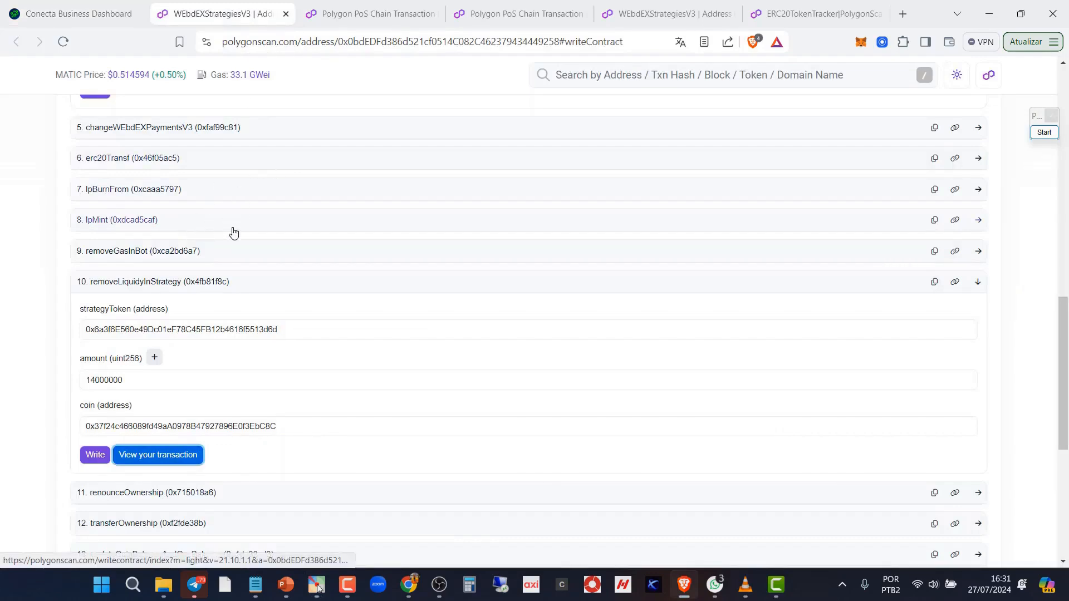
pyautogui.scroll(6, 234, 234)
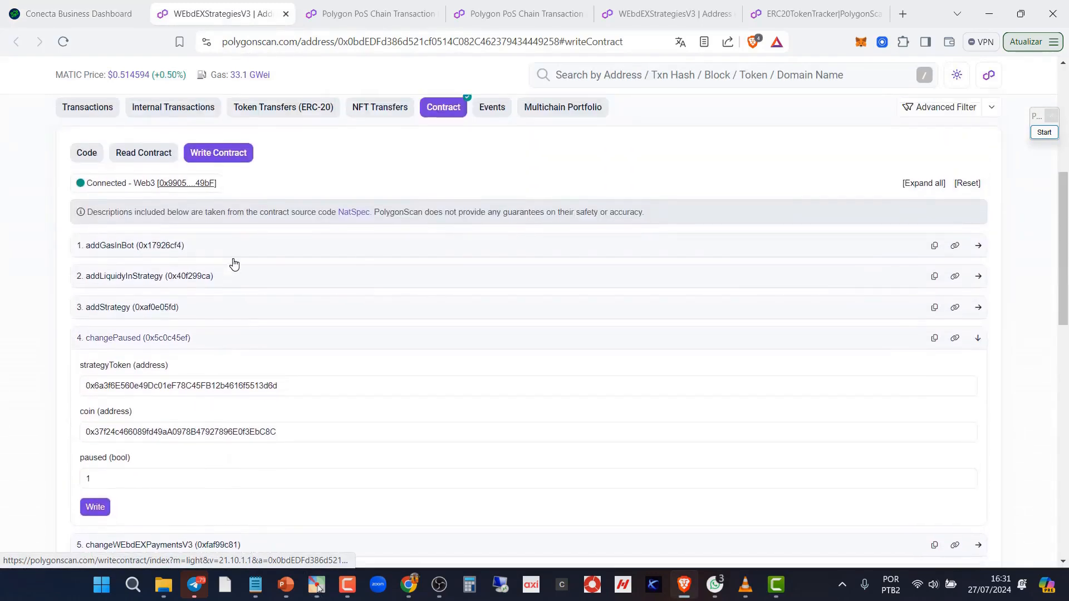
pyautogui.scroll(2, 234, 264)
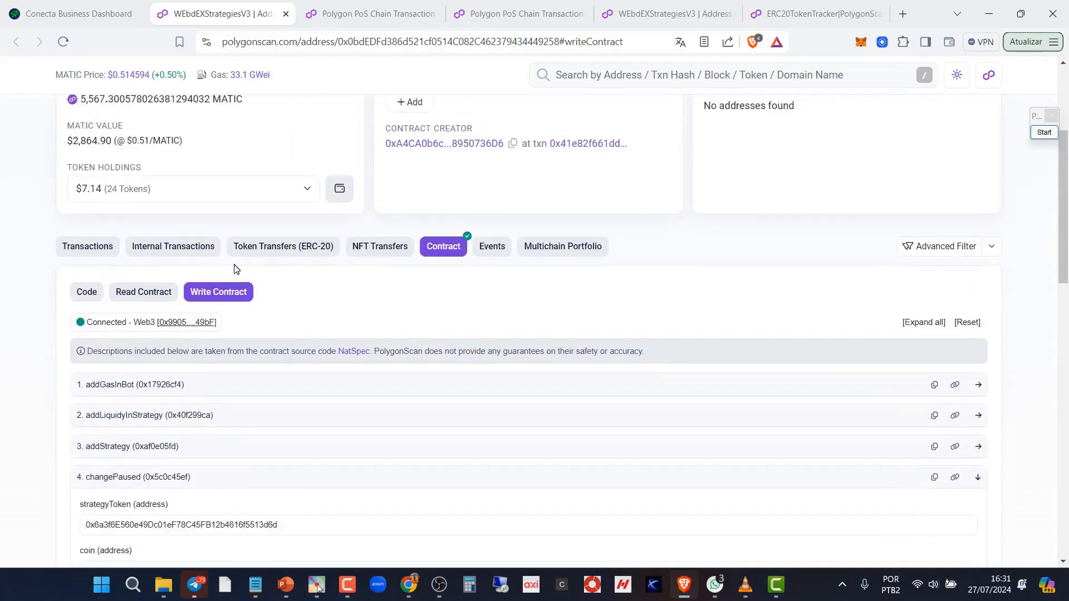
pyautogui.scroll(-3, 234, 269)
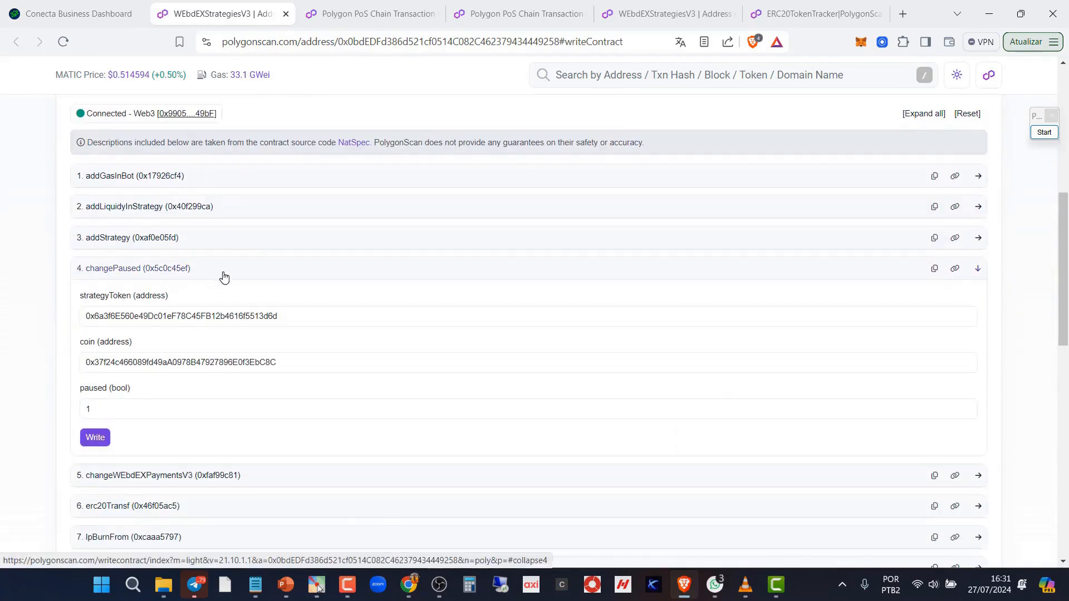
pyautogui.click(121, 416)
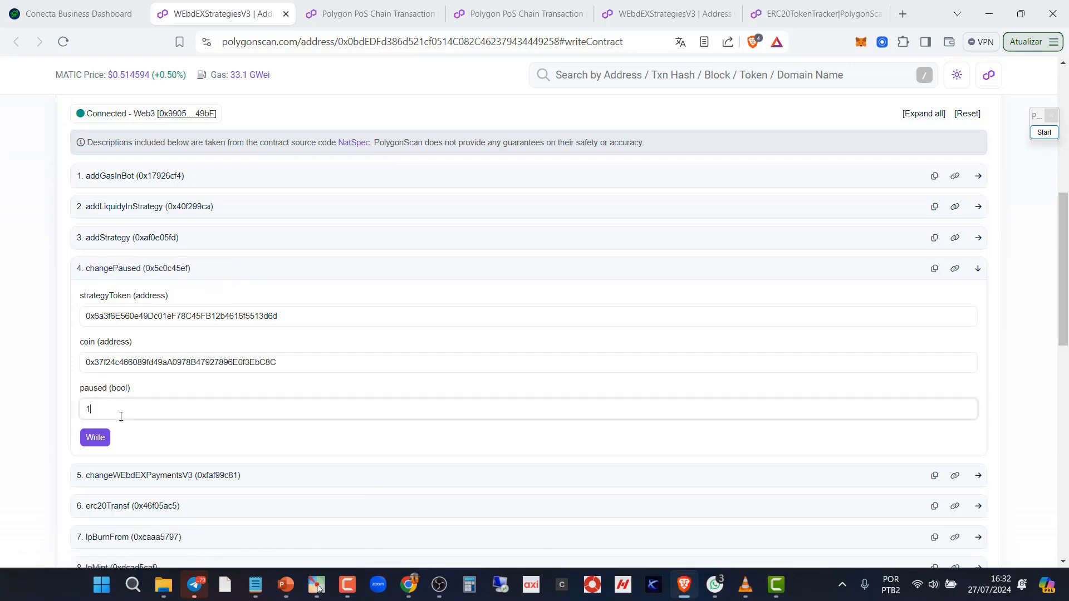
pyautogui.click(294, 325)
pyautogui.hotkey('ctrl', 'a')
pyautogui.click(285, 356)
pyautogui.click(167, 408)
pyautogui.press('BackSpace')
pyautogui.write('0')
# Mark changePaused's paused field and Write control with red rectangles, and clear the annotations
pyautogui.click(1051, 132)
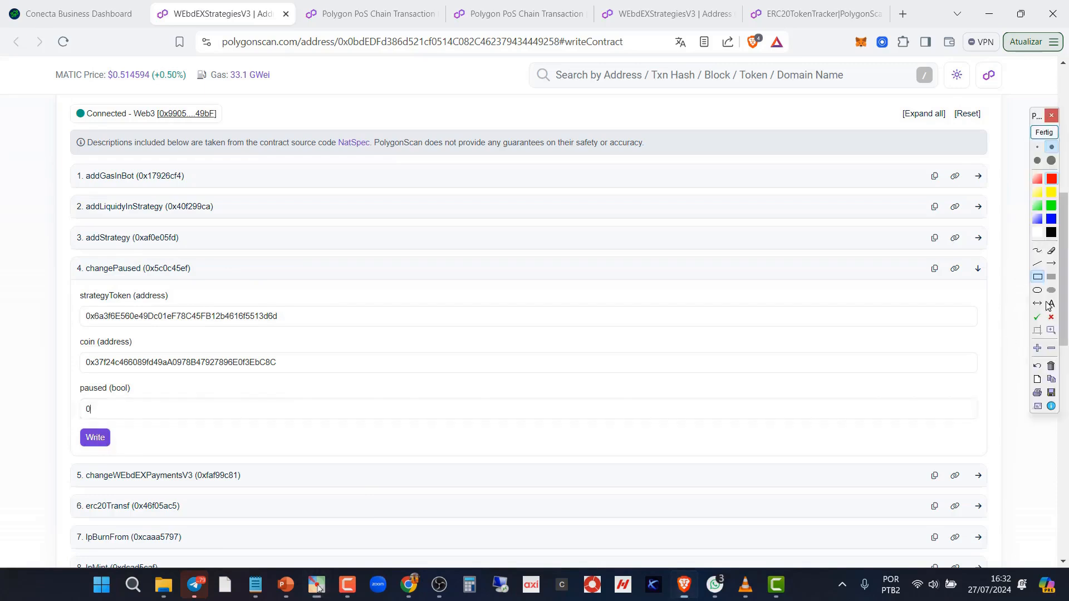
pyautogui.moveTo(65, 424); pyautogui.dragTo(128, 447)
pyautogui.moveTo(64, 379)
pyautogui.mouseDown()
pyautogui.moveTo(121, 424)
pyautogui.moveTo(136, 420)
pyautogui.mouseUp()
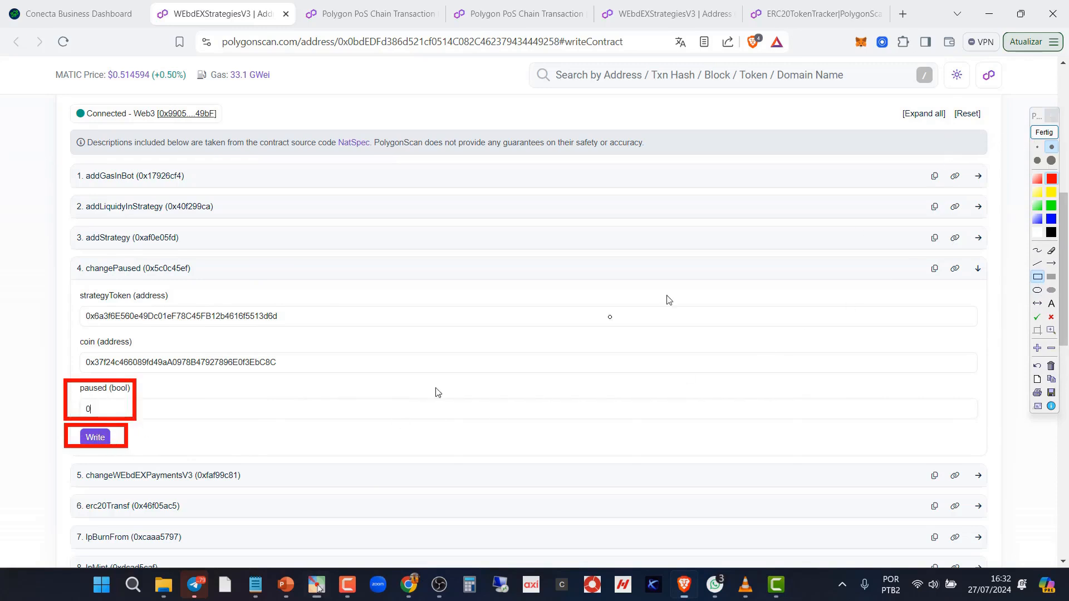
pyautogui.moveTo(74, 399); pyautogui.dragTo(108, 419)
pyautogui.click(1044, 134)
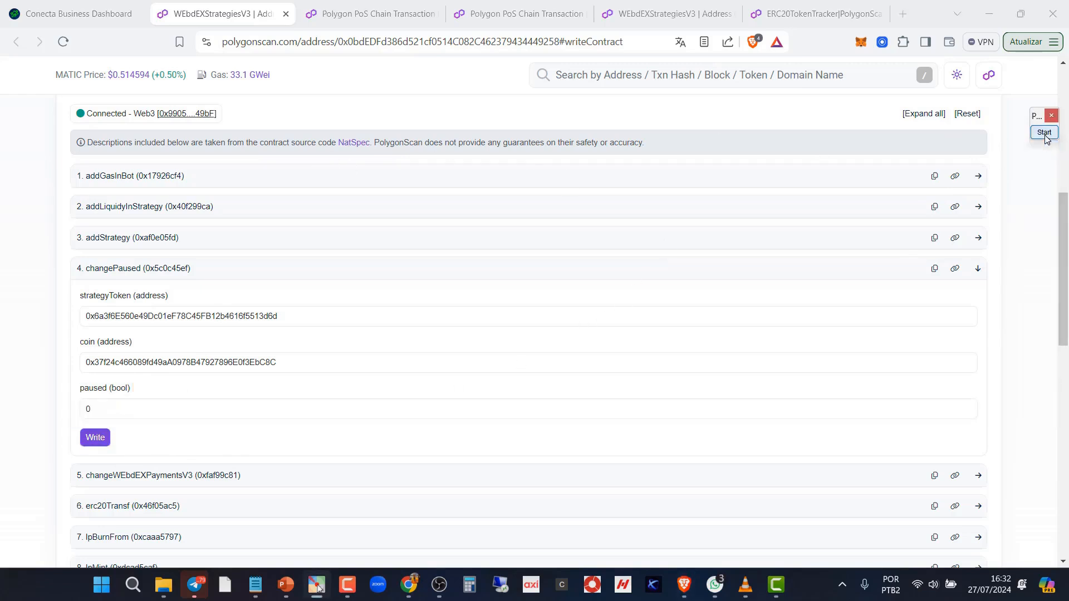
# Submit the changePaused call, approve it in MetaMask and open its transaction details
pyautogui.click(95, 438)
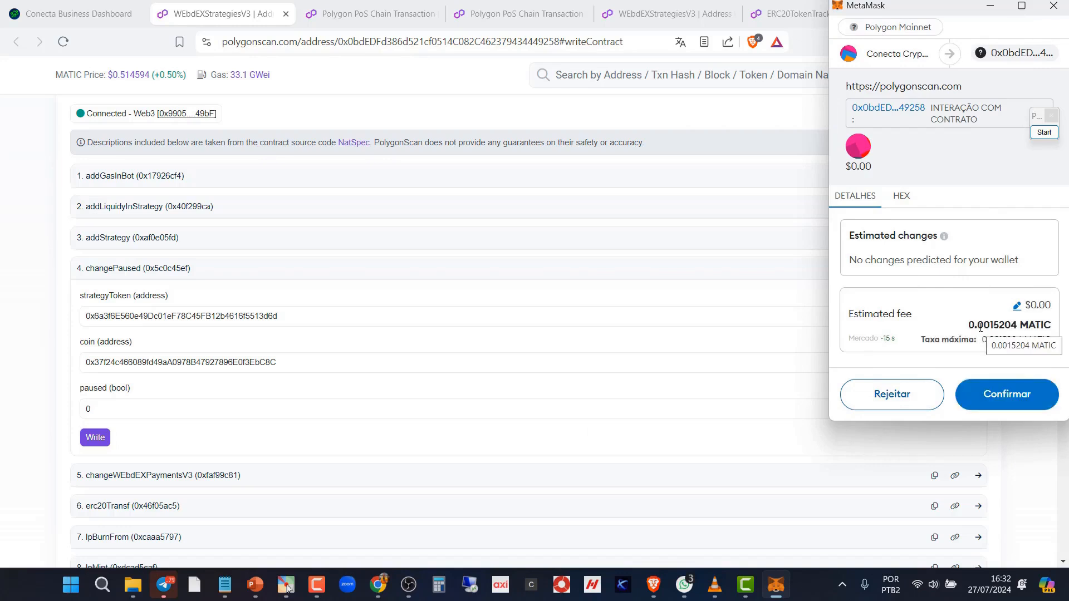
pyautogui.click(1014, 394)
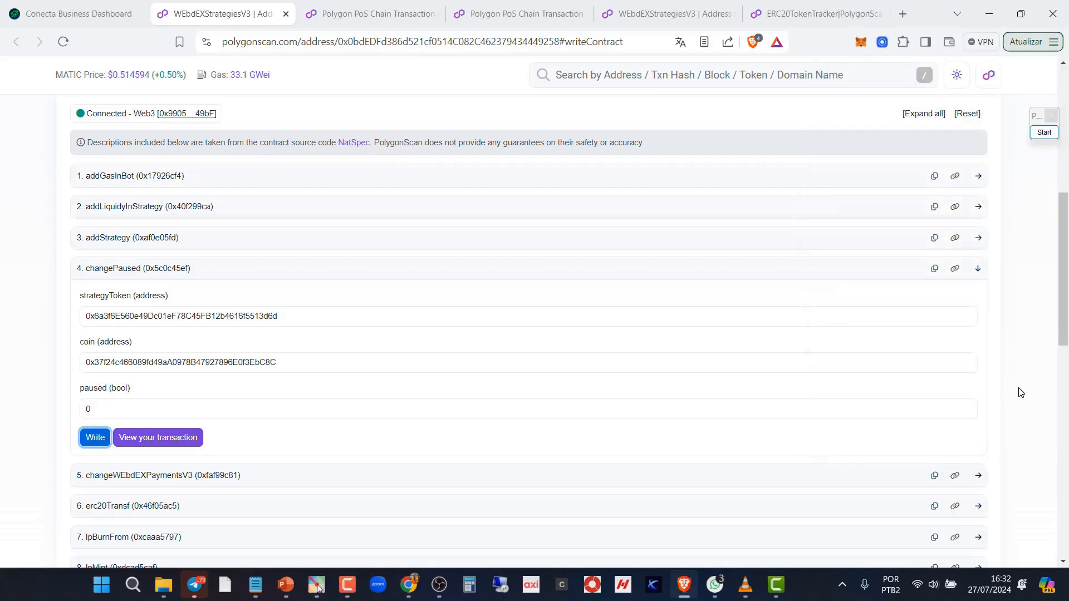
pyautogui.click(166, 445)
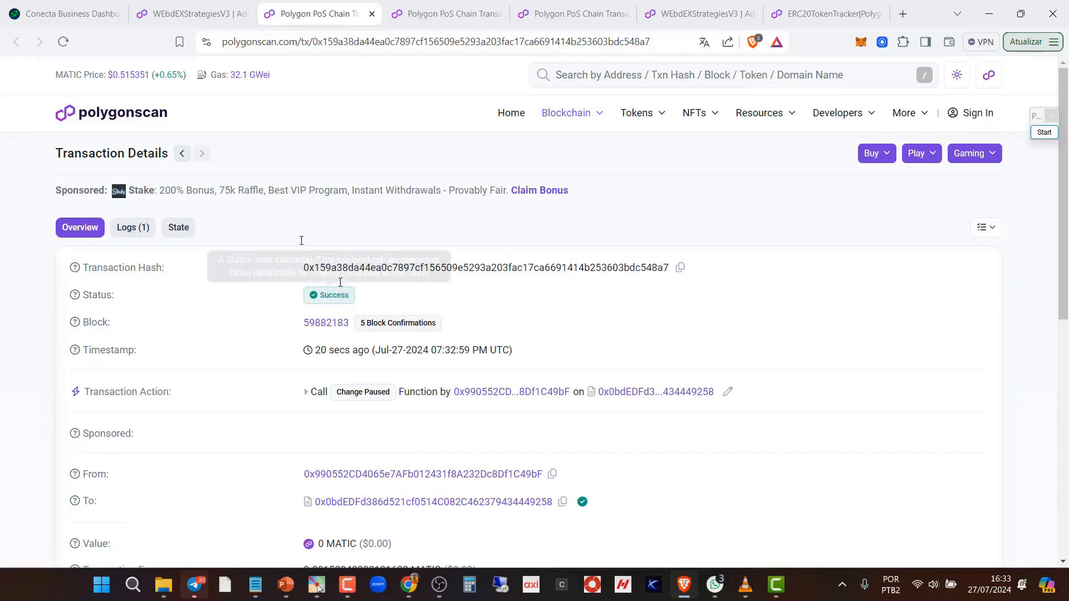
# Return to the Conecta dashboard and outline the strategy's Ligar control with red lines
pyautogui.click(55, 16)
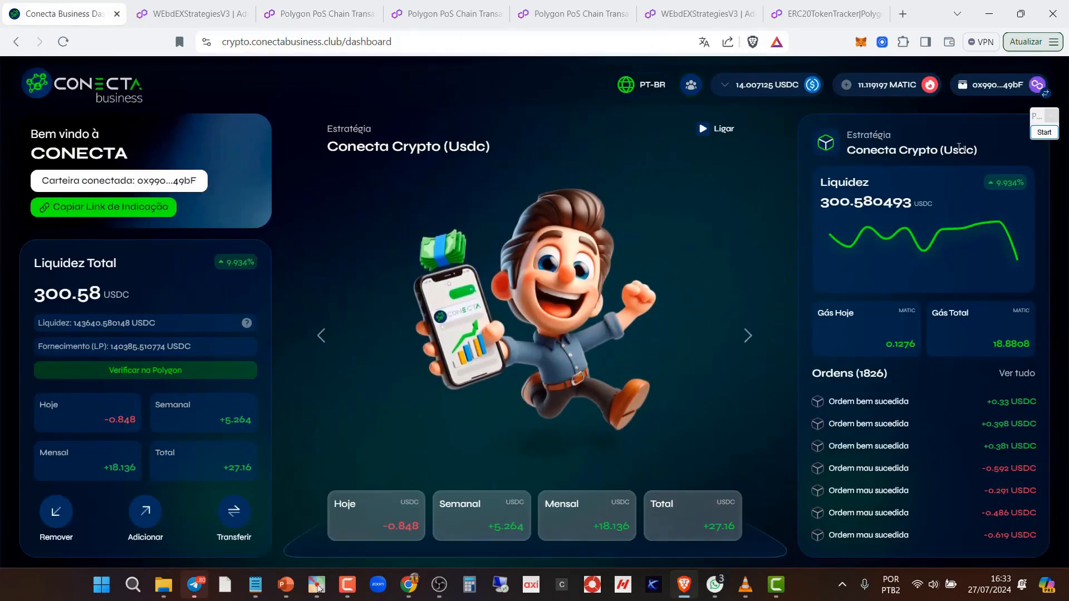
pyautogui.click(1043, 132)
pyautogui.click(1037, 263)
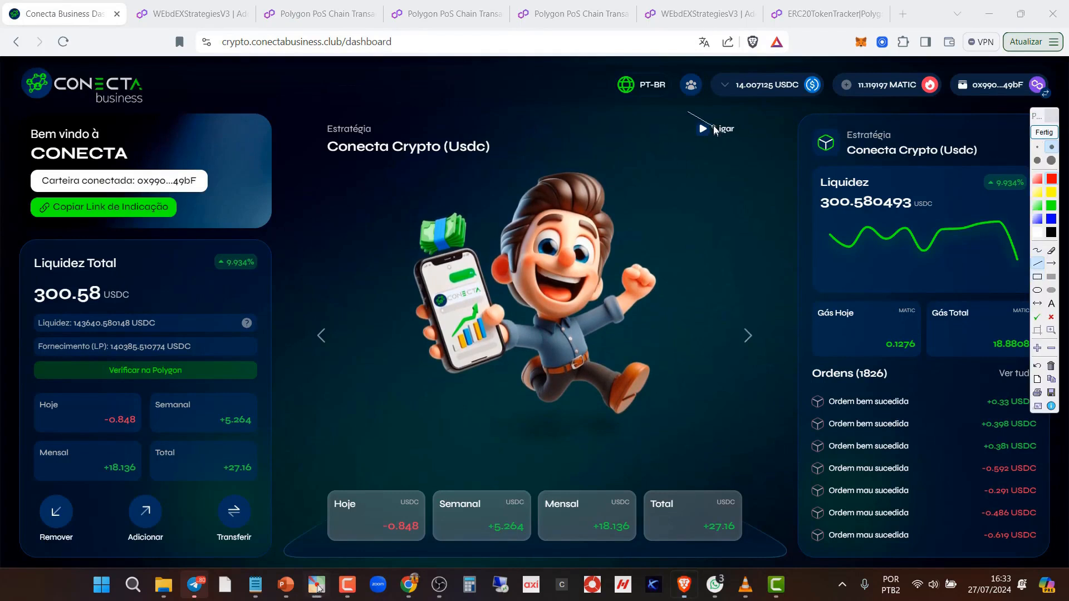
pyautogui.moveTo(686, 110); pyautogui.dragTo(745, 122)
pyautogui.moveTo(691, 148); pyautogui.dragTo(750, 143)
pyautogui.moveTo(681, 109)
pyautogui.mouseDown()
pyautogui.moveTo(696, 147)
pyautogui.moveTo(747, 146)
pyautogui.mouseUp()
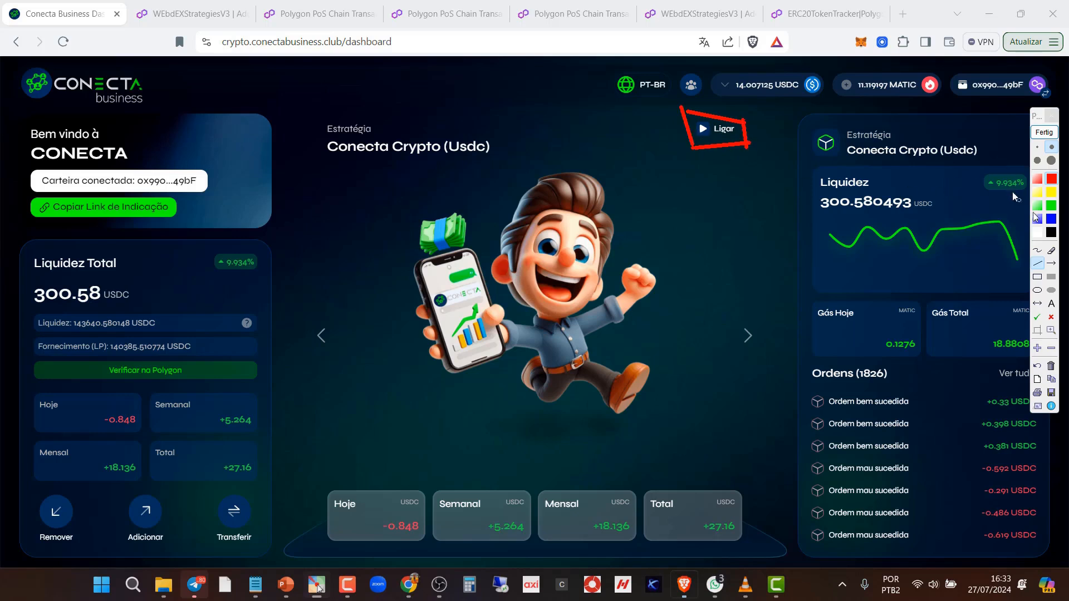
# Replace the red outline with a blue rectangle around the Ligar control, and clear the annotation
pyautogui.click(1049, 220)
pyautogui.click(1037, 278)
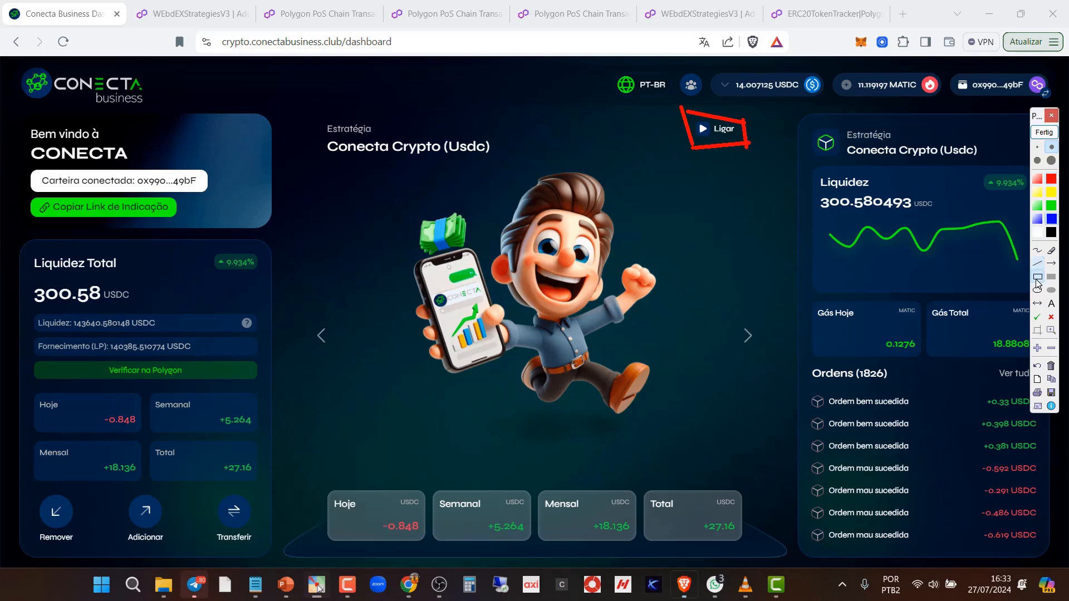
pyautogui.click(1043, 133)
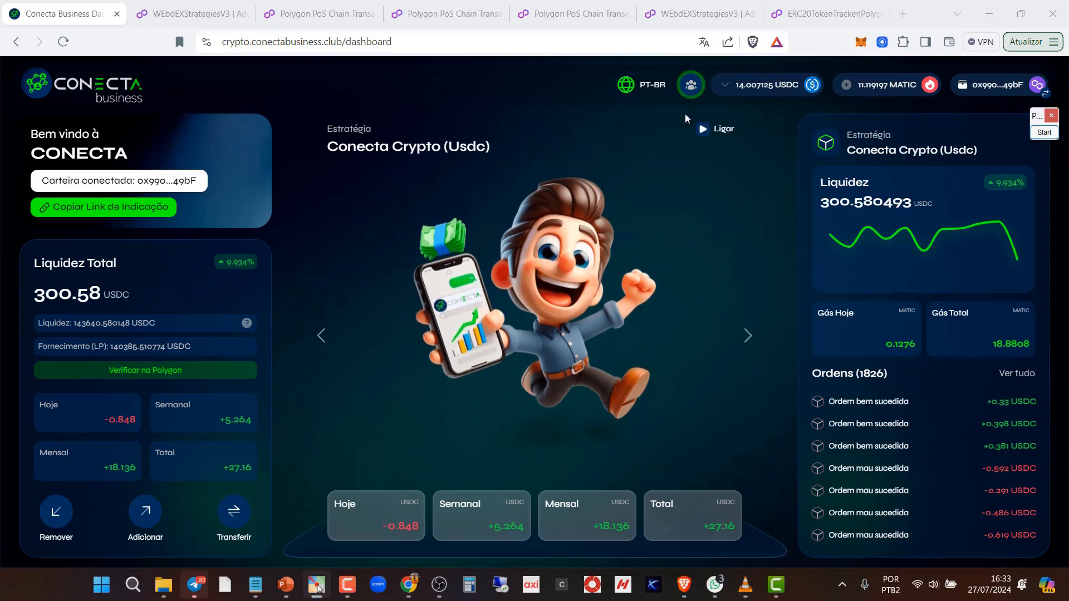
pyautogui.moveTo(700, 132); pyautogui.dragTo(730, 143)
pyautogui.click(1043, 134)
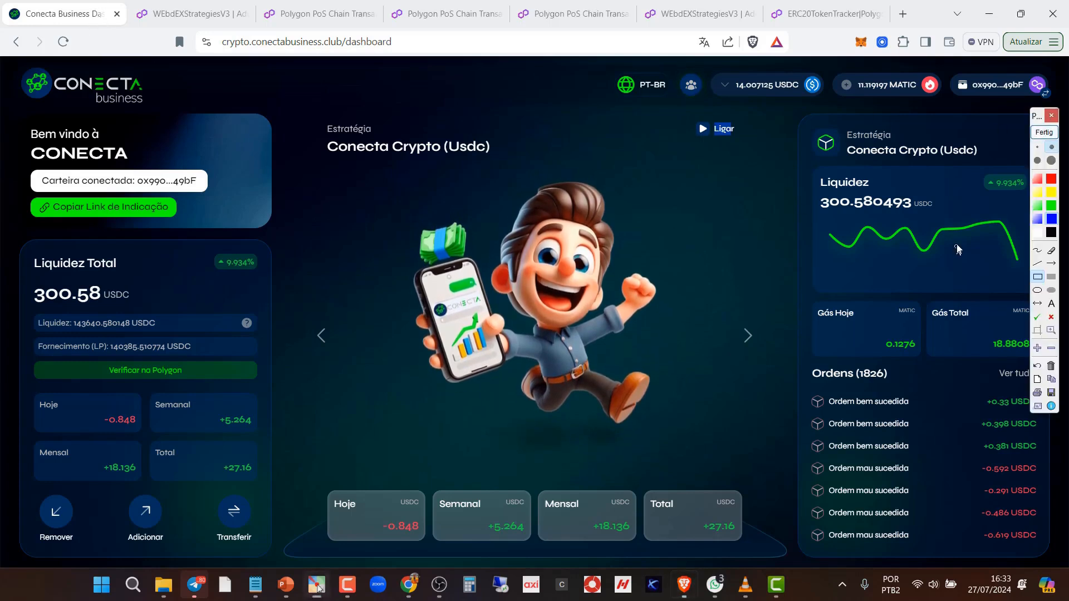
pyautogui.moveTo(679, 119); pyautogui.dragTo(746, 150)
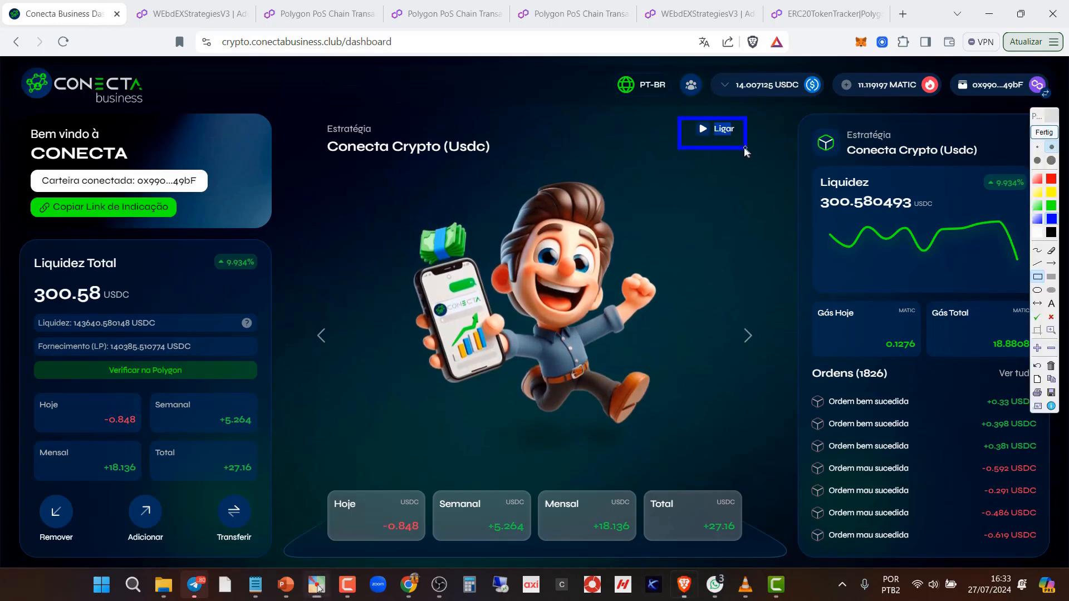
pyautogui.click(1043, 132)
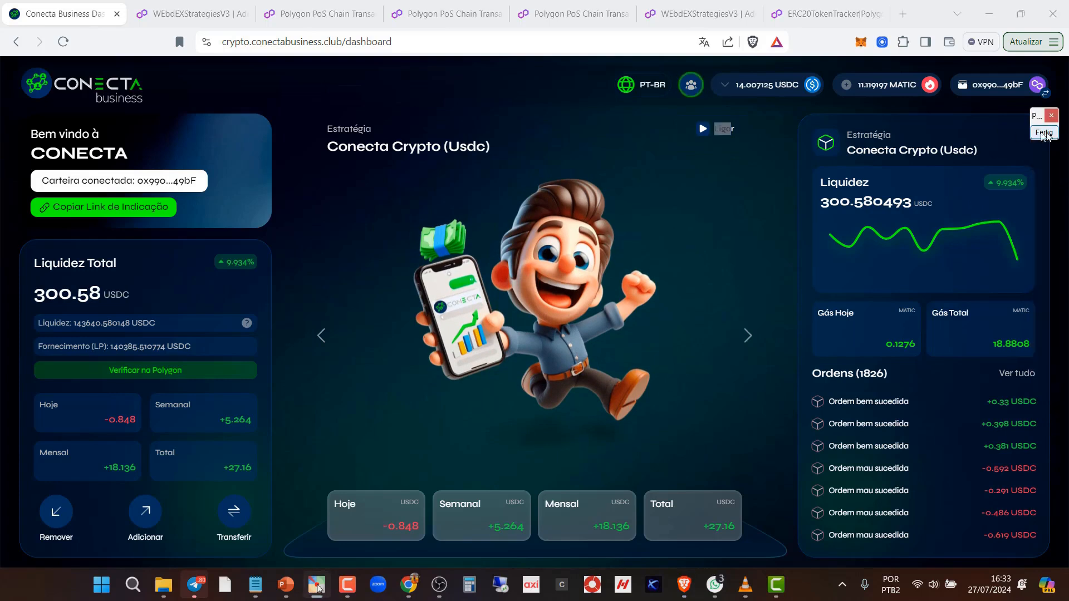
# Reload the Conecta dashboard, dismiss the translation prompt, and briefly frame the strategy's Pausar control with a blue rectangle
pyautogui.click(64, 43)
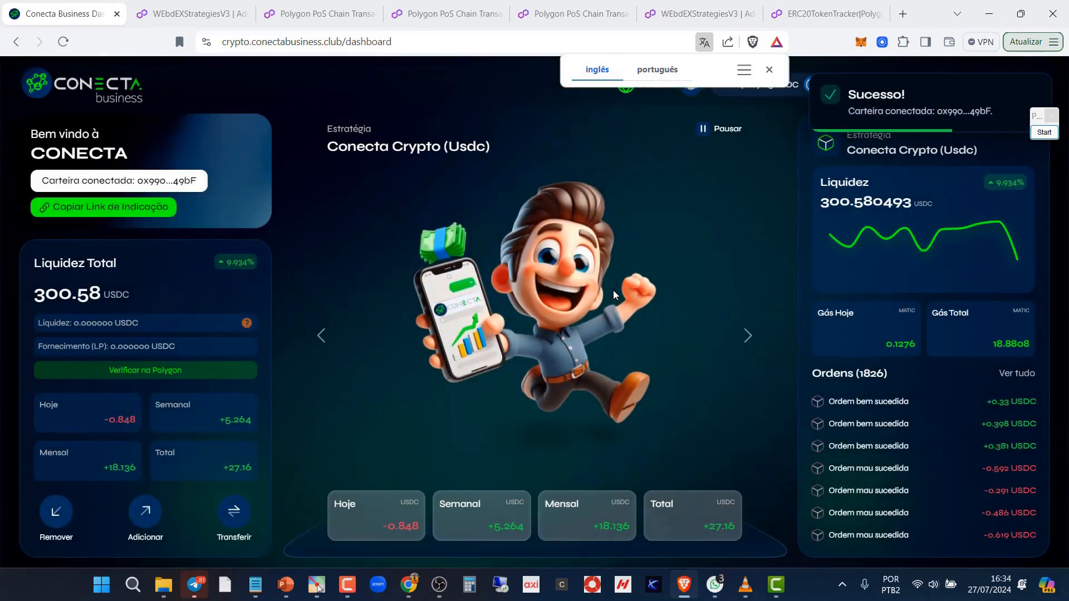
pyautogui.click(770, 71)
pyautogui.click(1044, 132)
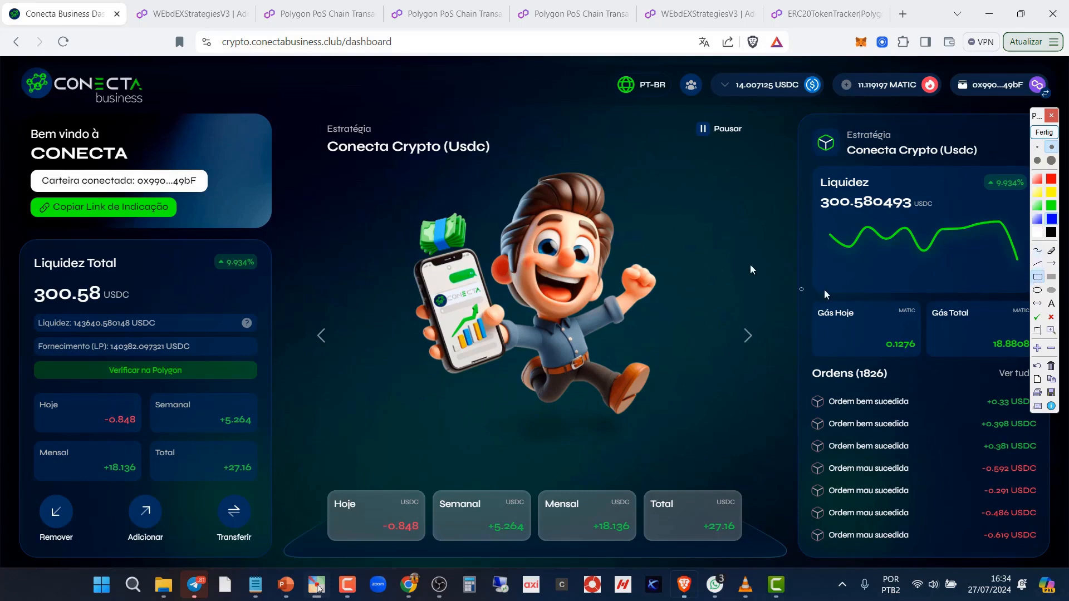
pyautogui.moveTo(663, 110); pyautogui.dragTo(760, 146)
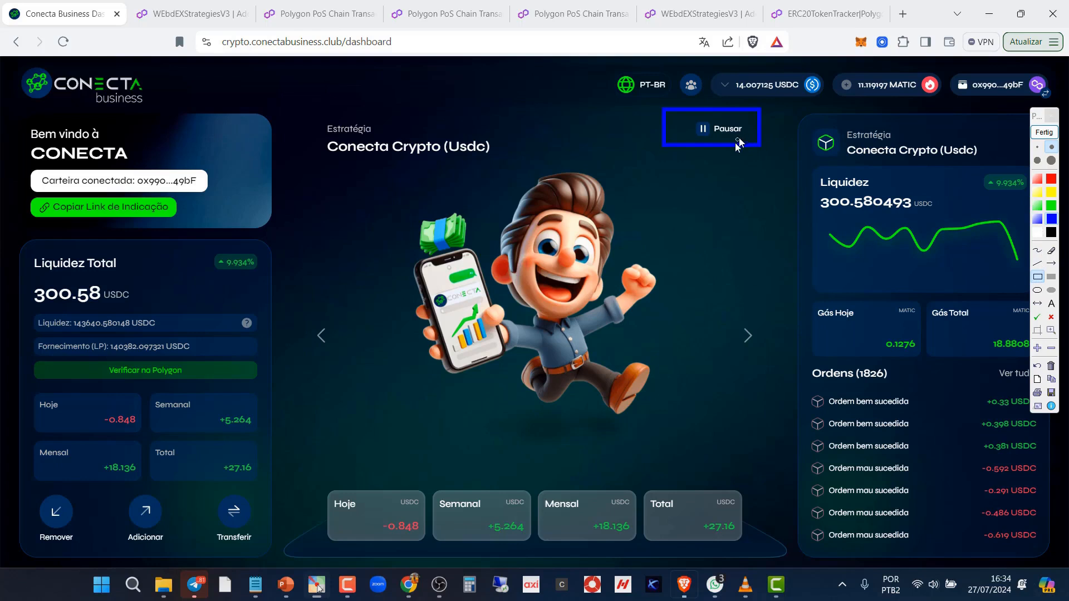
pyautogui.click(1044, 132)
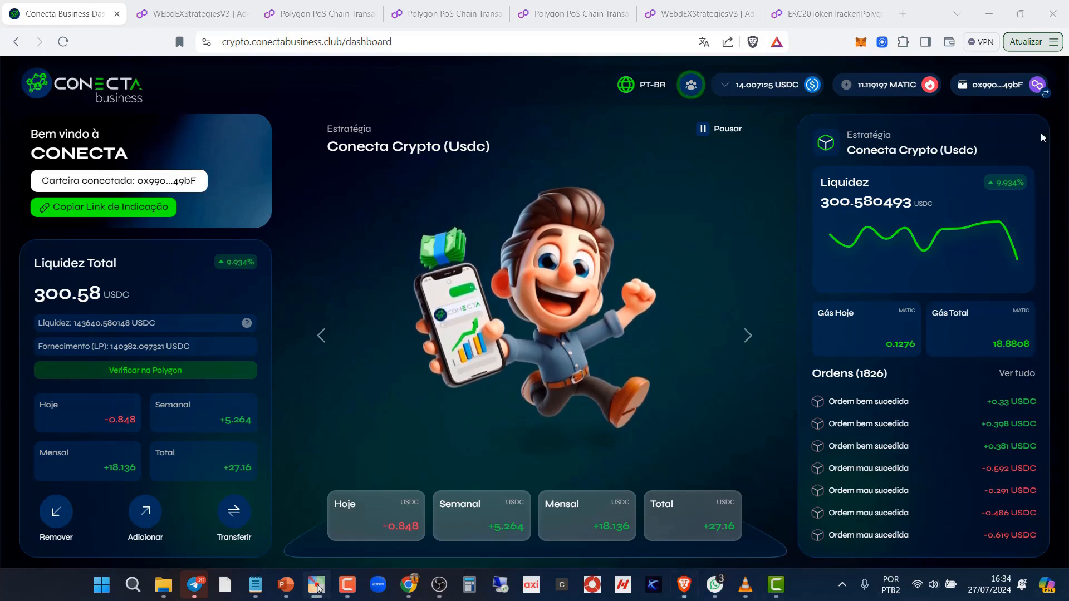
# Frame the wallet's USDC balance, the Liquidez Total amount and the Adicionar control with blue rectangles, and clear them
pyautogui.click(1044, 132)
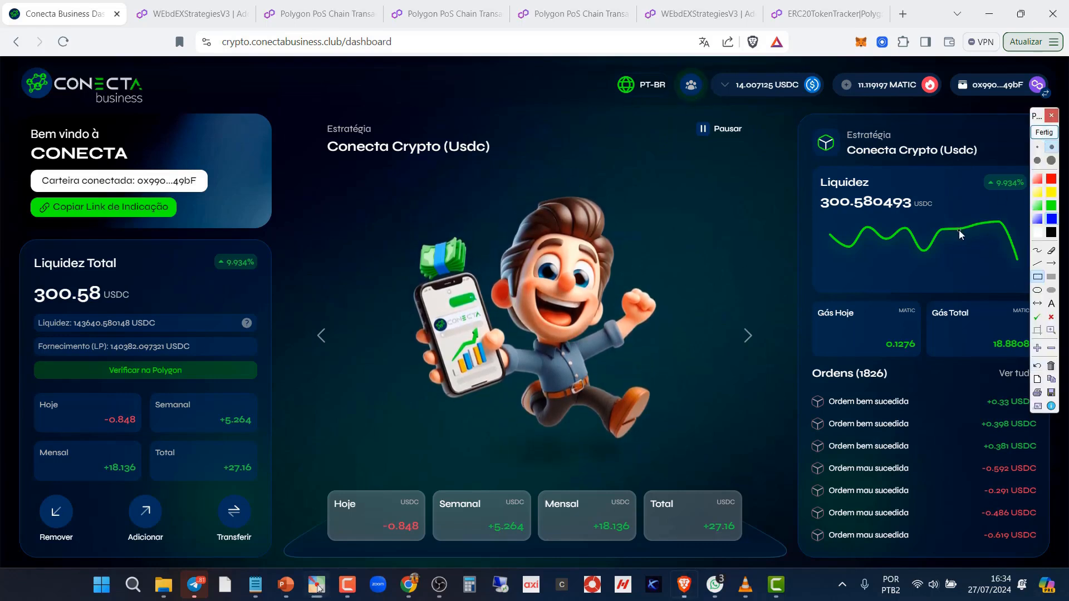
pyautogui.moveTo(712, 76); pyautogui.dragTo(781, 99)
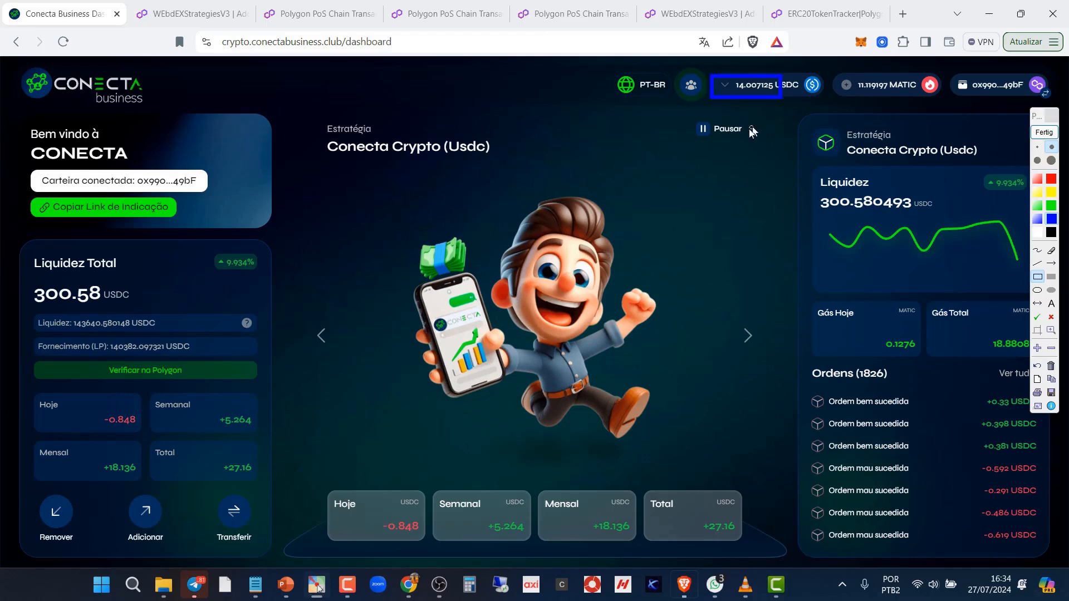
pyautogui.moveTo(30, 278)
pyautogui.mouseDown()
pyautogui.moveTo(77, 312)
pyautogui.moveTo(105, 308)
pyautogui.mouseUp()
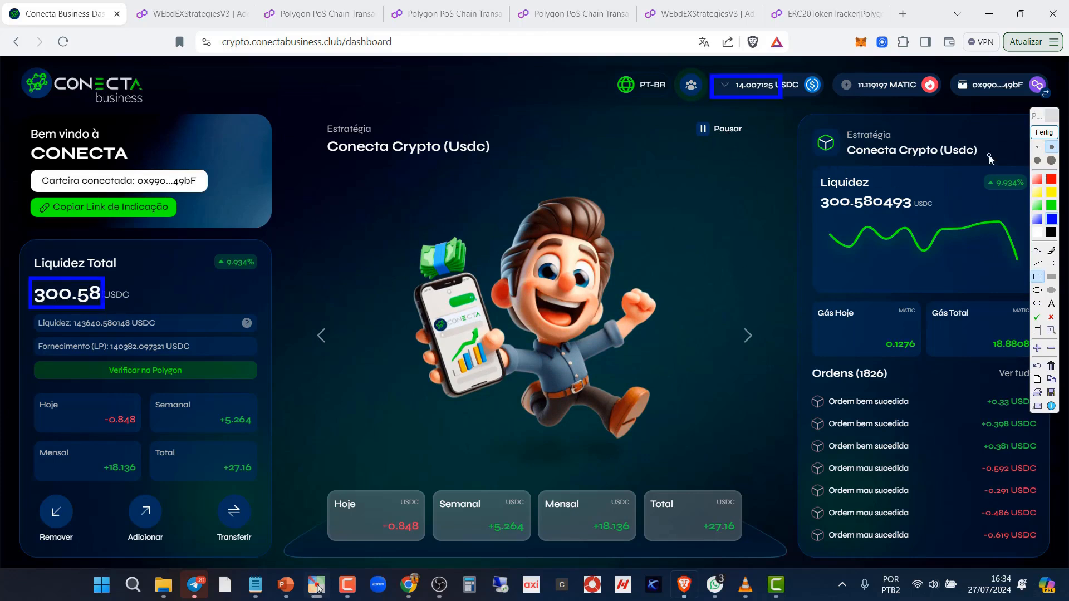
pyautogui.moveTo(118, 487); pyautogui.dragTo(174, 544)
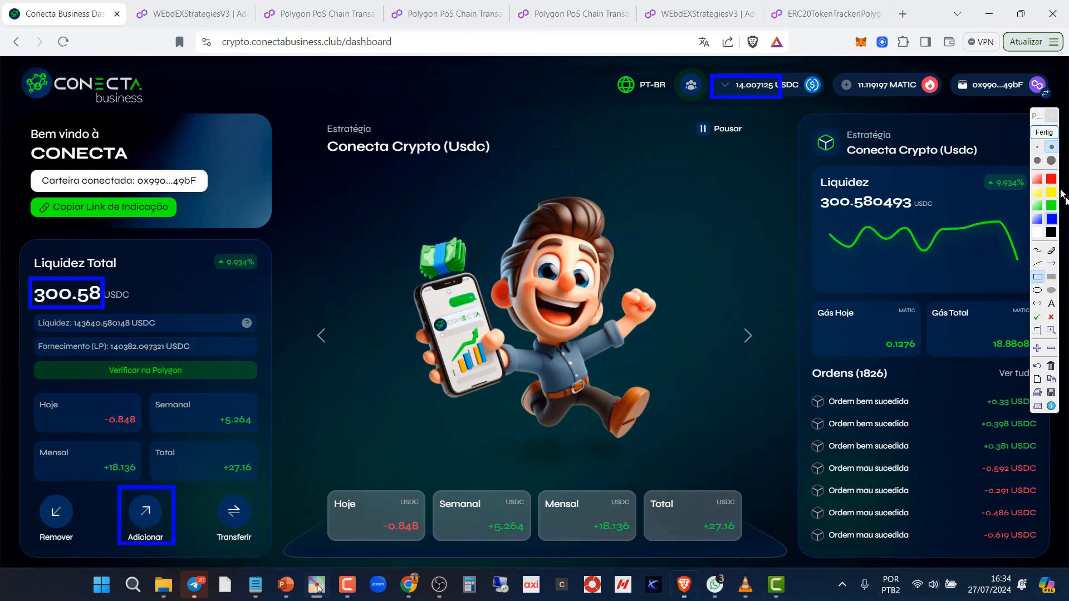
pyautogui.click(1045, 132)
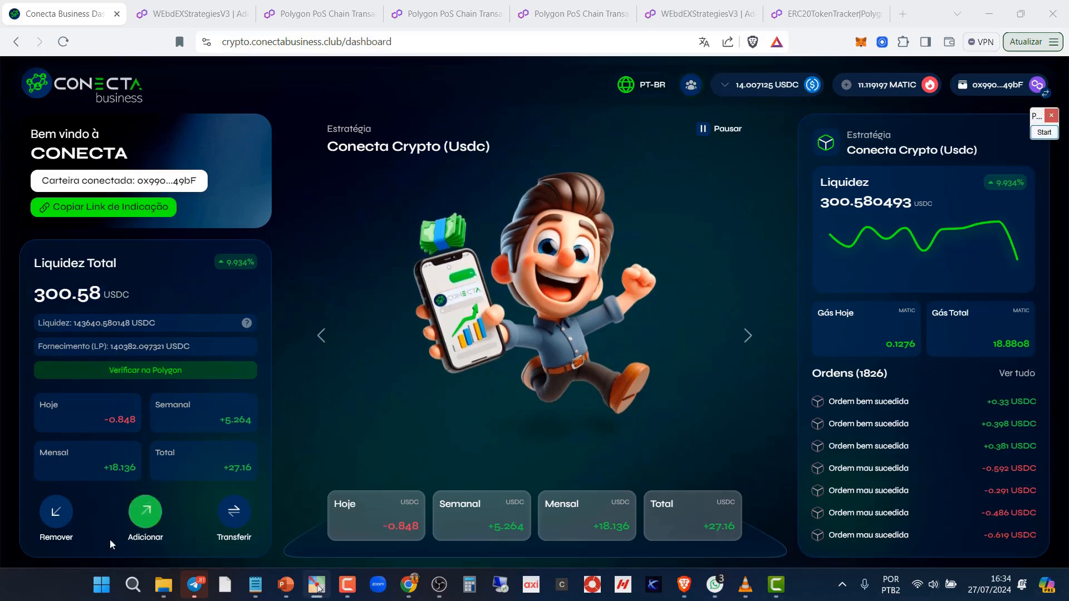
# Open the Adicionar Liquidez form for Conecta Crypto (Usdc), examine its balance and amount field, and close it without adding liquidity
pyautogui.click(146, 520)
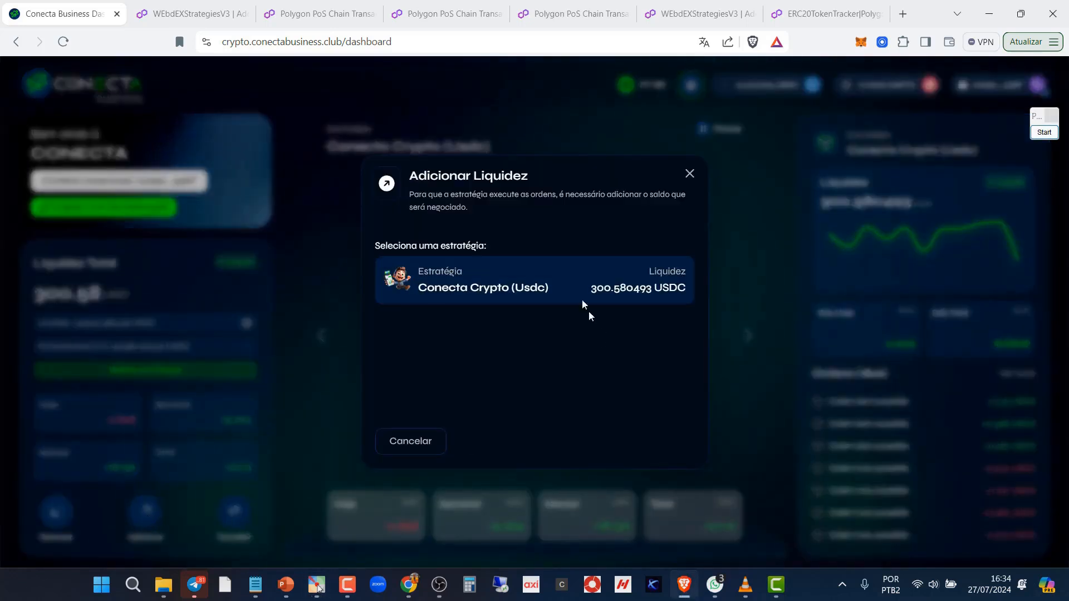
pyautogui.click(548, 287)
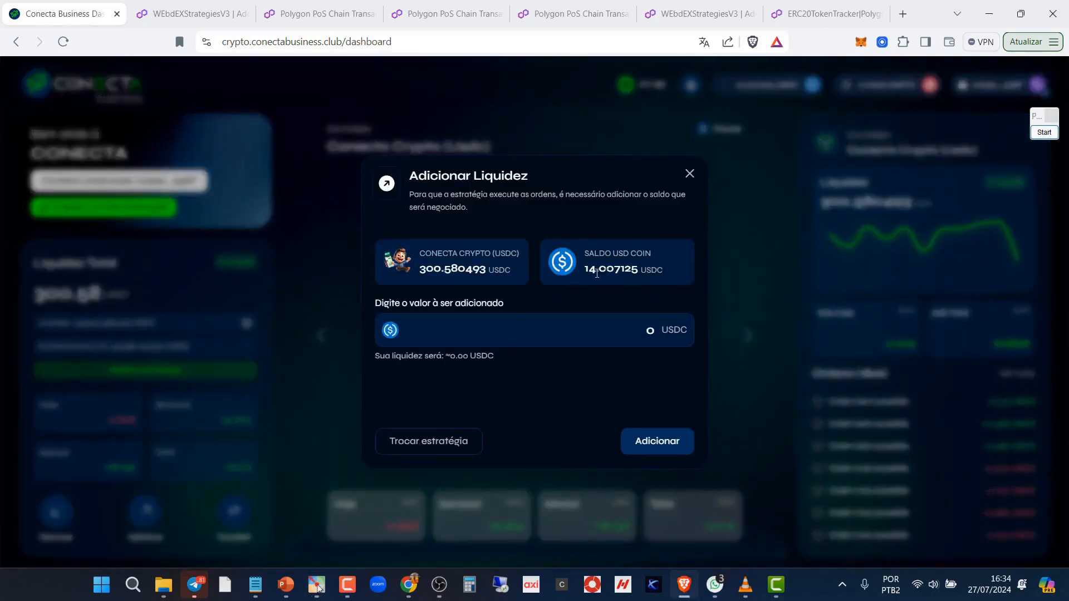
pyautogui.moveTo(668, 330); pyautogui.dragTo(661, 330)
pyautogui.click(690, 174)
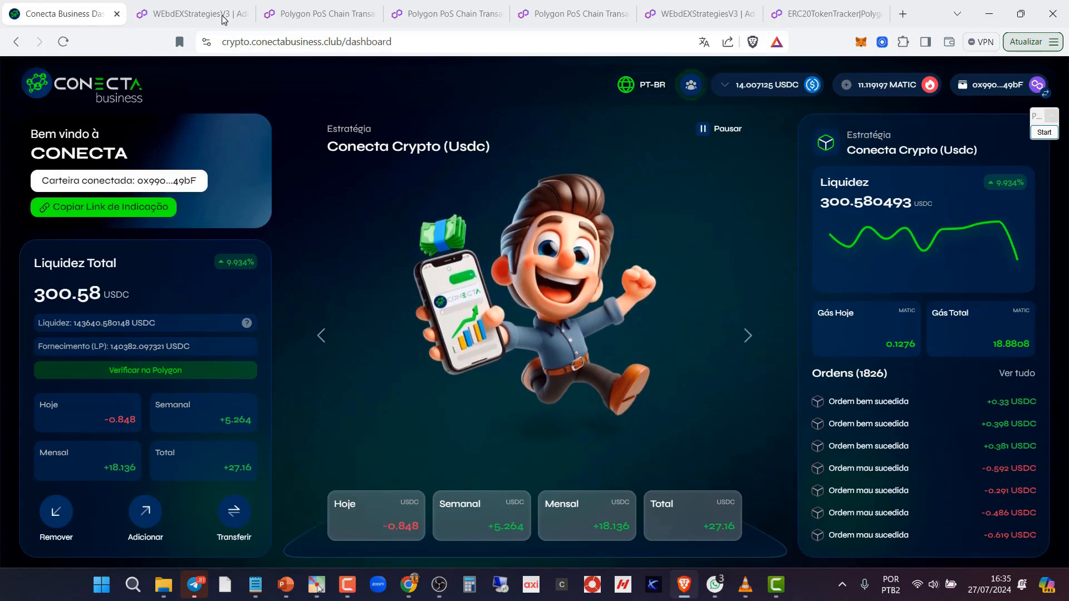
# In the WEbdEXStrategiesV3 contract, expand addLiquidyInStrategy and fill its strategyToken with the strategy address already entered in changePaused
pyautogui.click(199, 15)
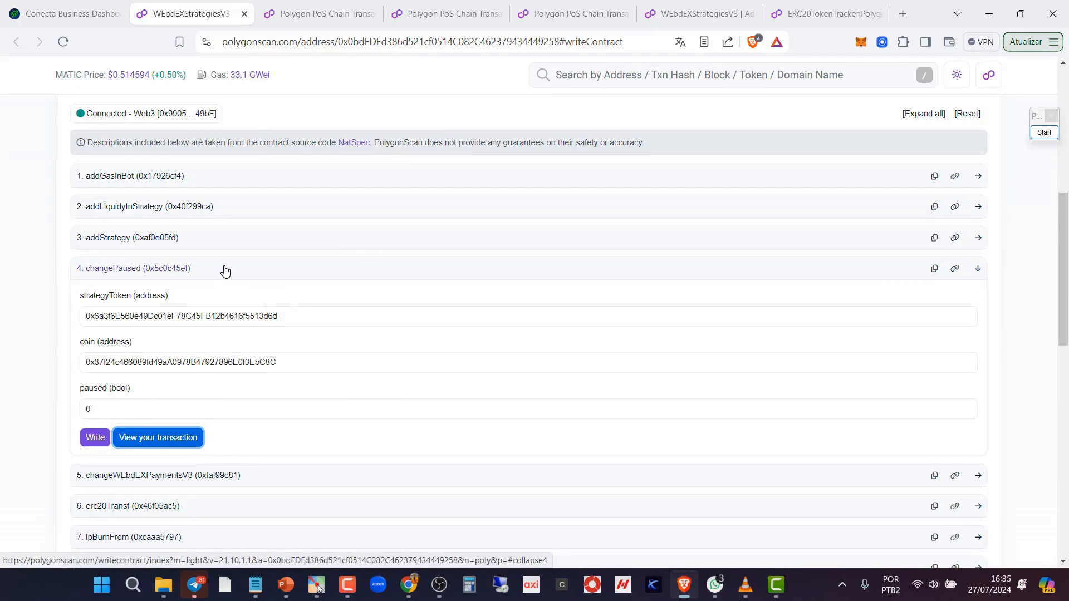
pyautogui.click(127, 207)
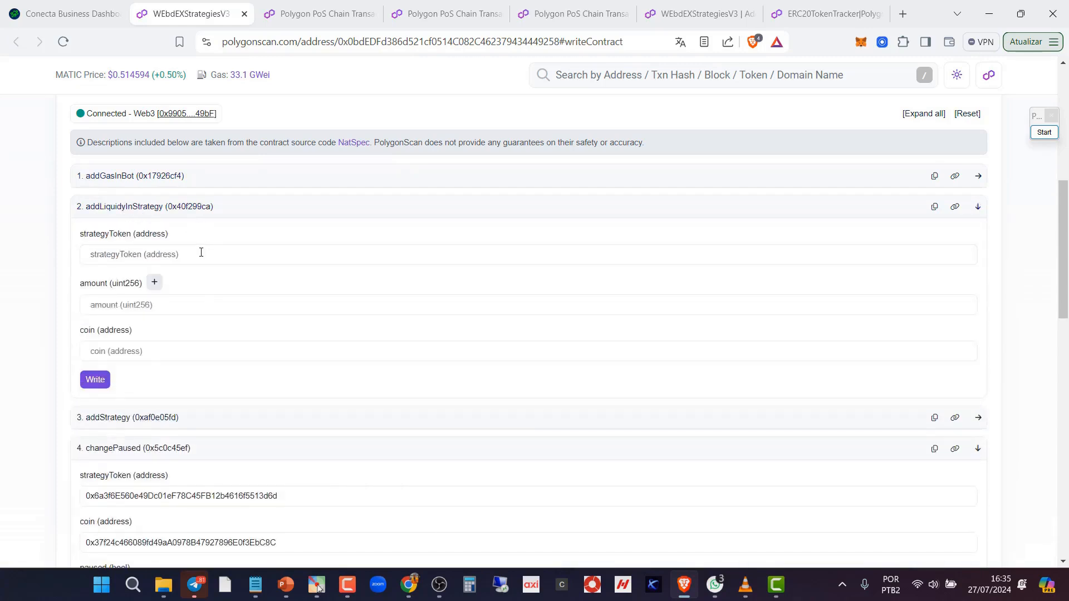
pyautogui.moveTo(293, 496); pyautogui.dragTo(86, 500)
pyautogui.rightClick(100, 497)
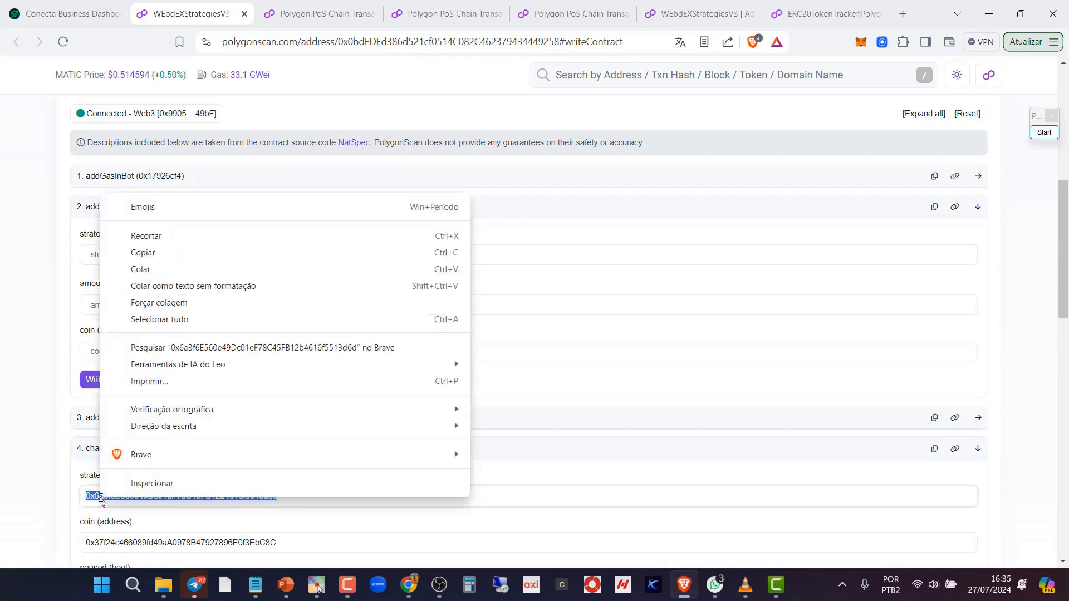
pyautogui.click(162, 251)
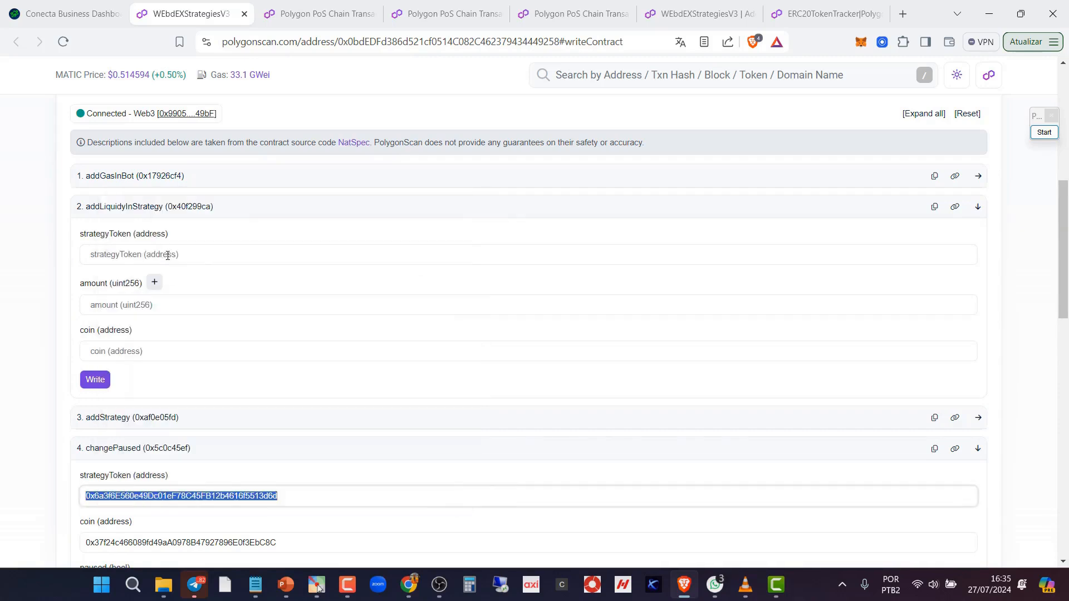
pyautogui.click(168, 254)
pyautogui.hotkey('ctrl', 'v')
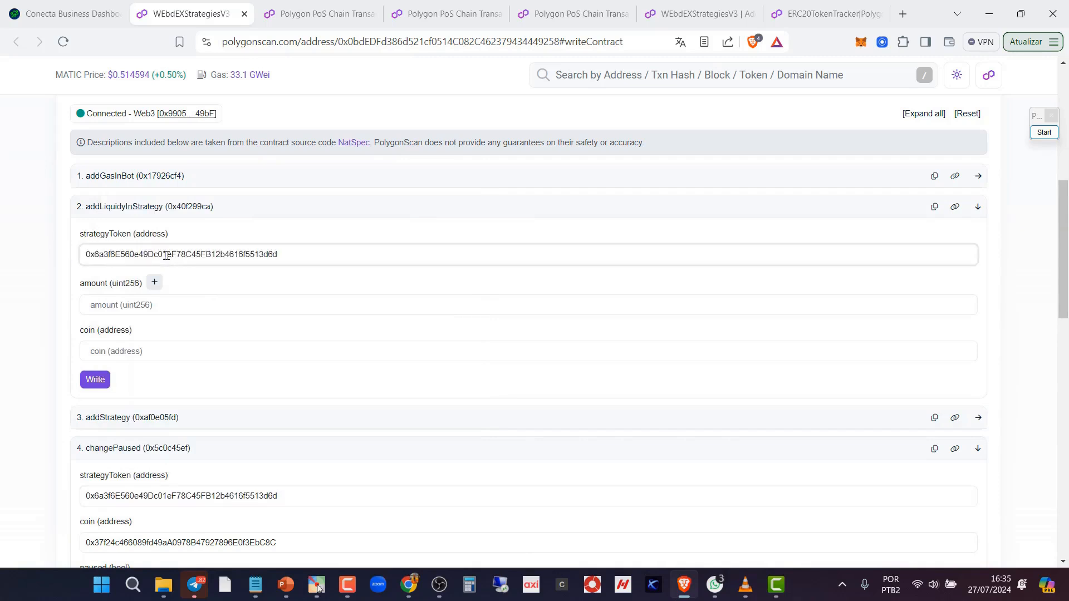
# Fill addLiquidyInStrategy's coin with the USDC contract address from changePaused and set the amount to 14000000
pyautogui.moveTo(294, 550); pyautogui.dragTo(78, 545)
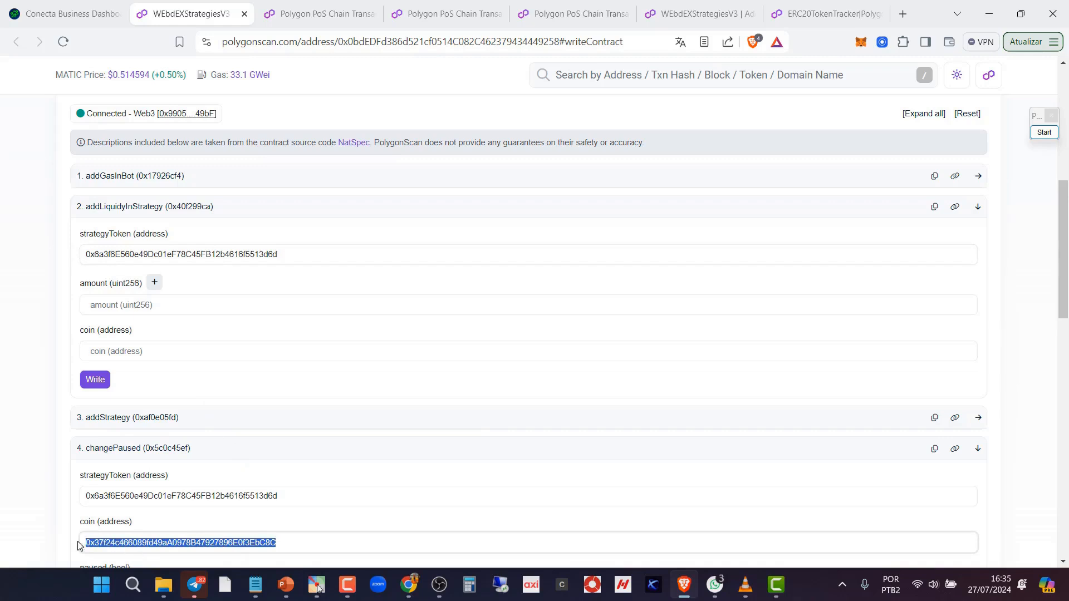
pyautogui.rightClick(137, 546)
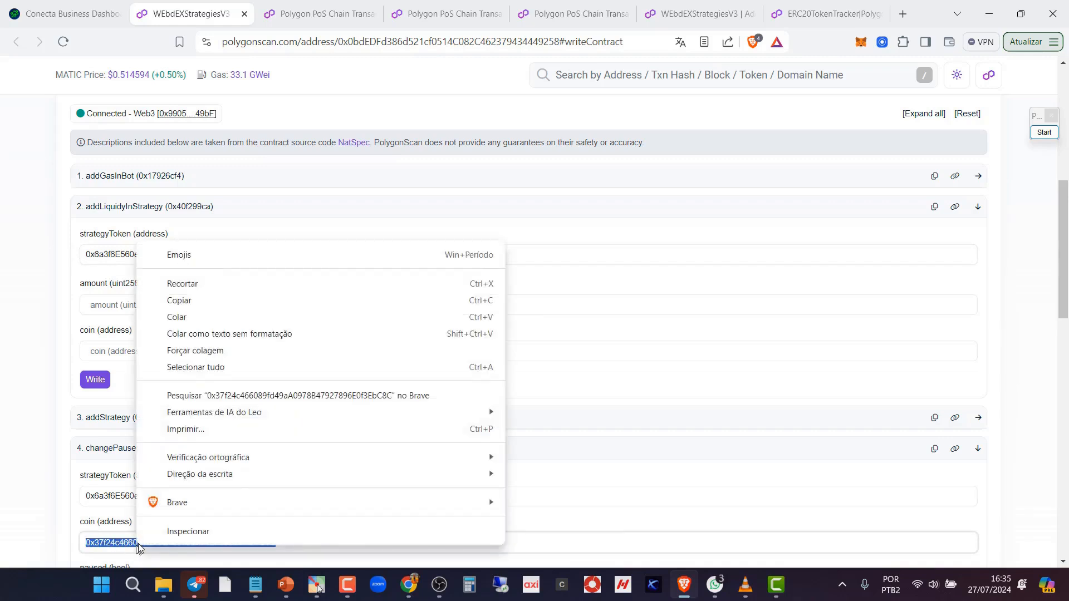
pyautogui.click(217, 306)
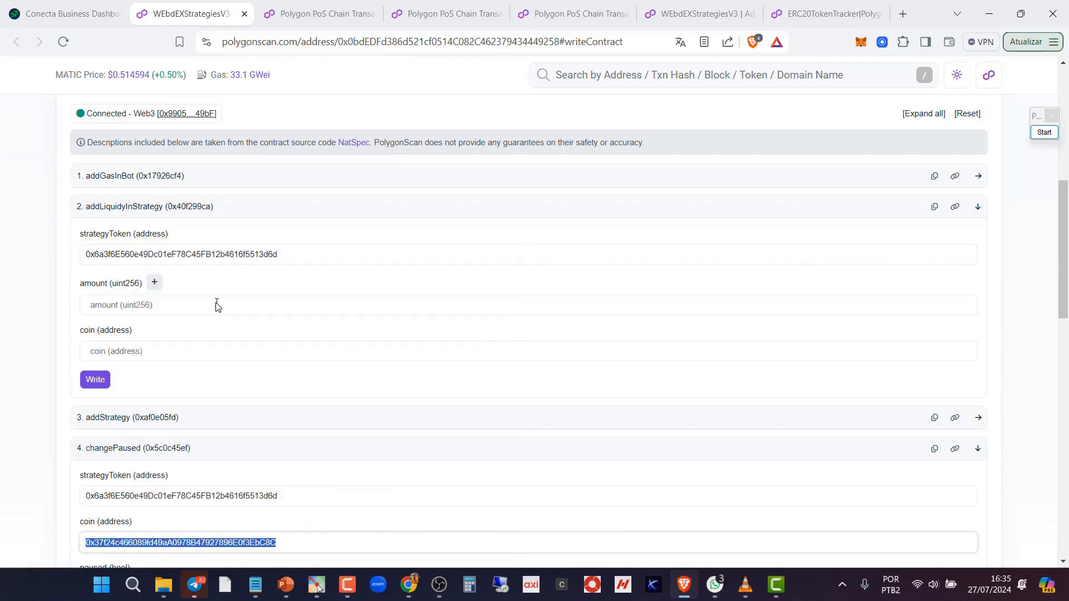
pyautogui.click(188, 349)
pyautogui.hotkey('ctrl', 'v')
pyautogui.click(168, 305)
pyautogui.write('1')
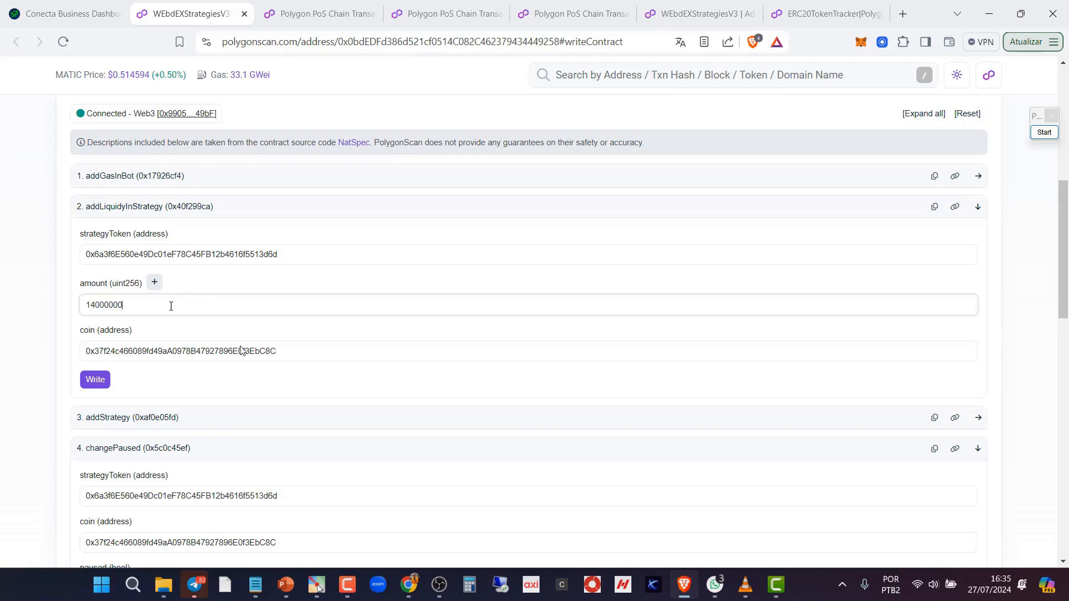
# Try to submit addLiquidyInStrategy, review the MetaMask request, and highlight the approval contract address in the Notepad notes
pyautogui.click(95, 380)
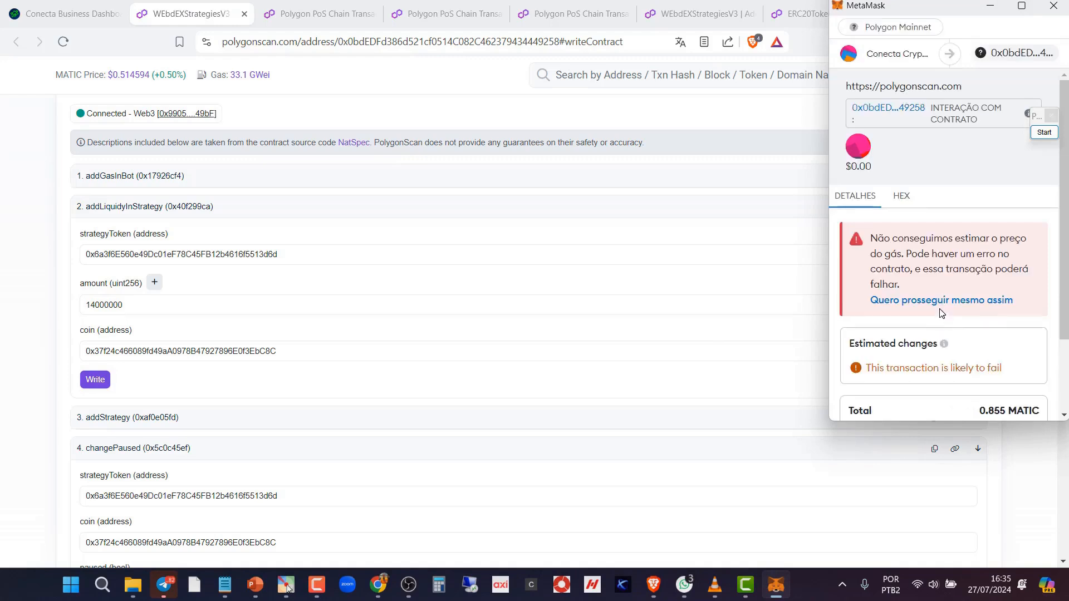
pyautogui.scroll(-3, 954, 288)
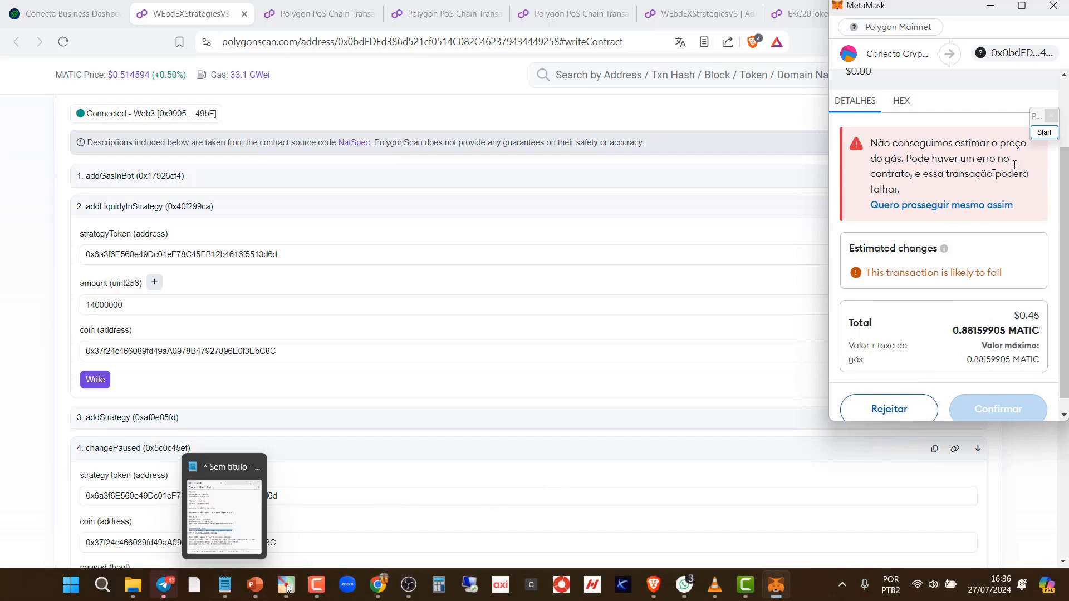
pyautogui.click(231, 592)
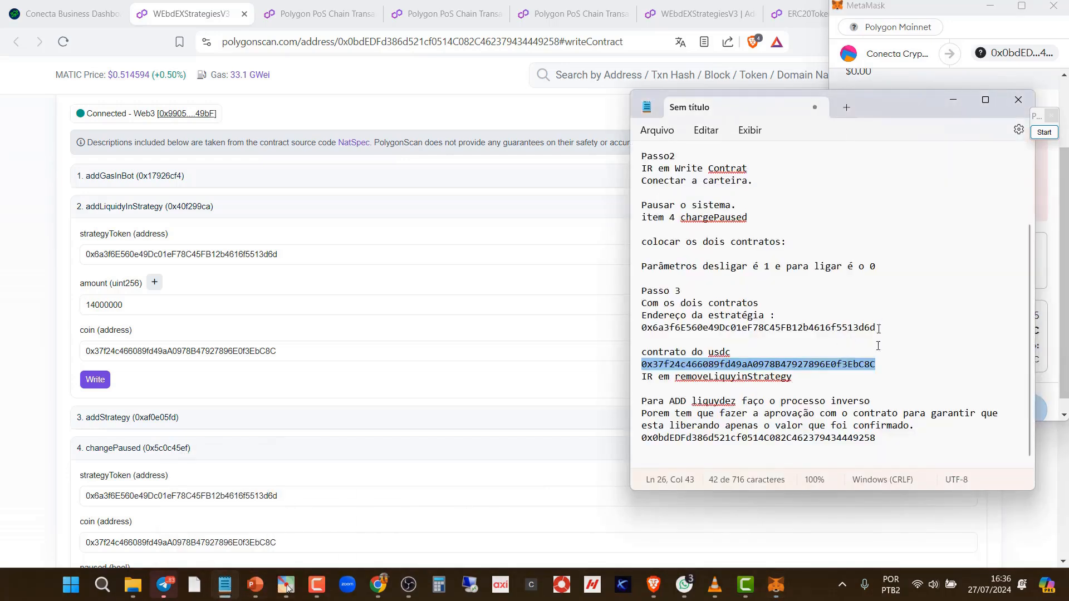
pyautogui.moveTo(881, 438); pyautogui.dragTo(634, 441)
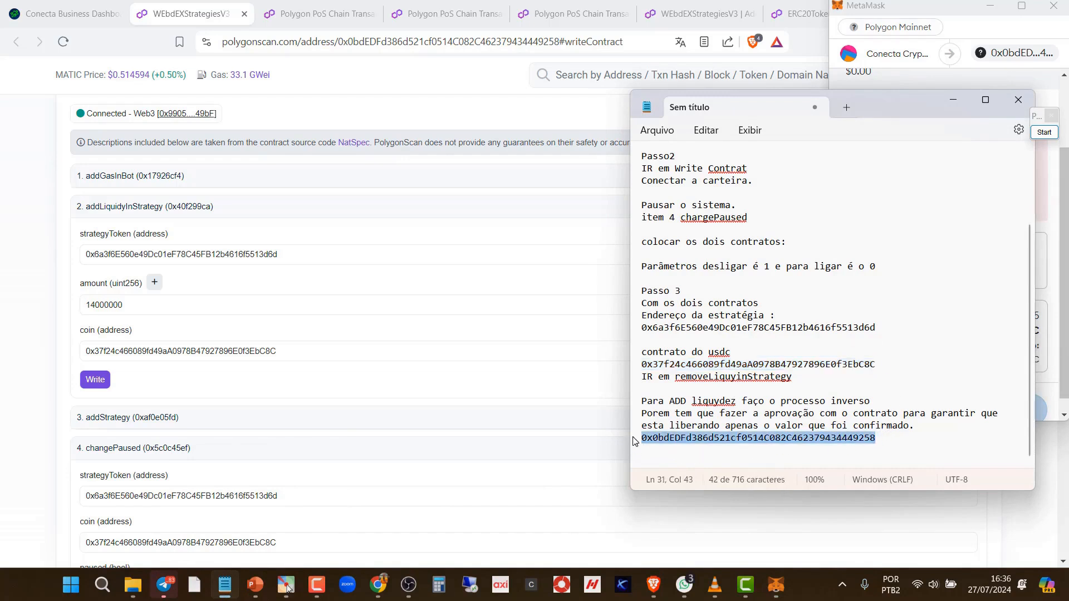
pyautogui.click(548, 372)
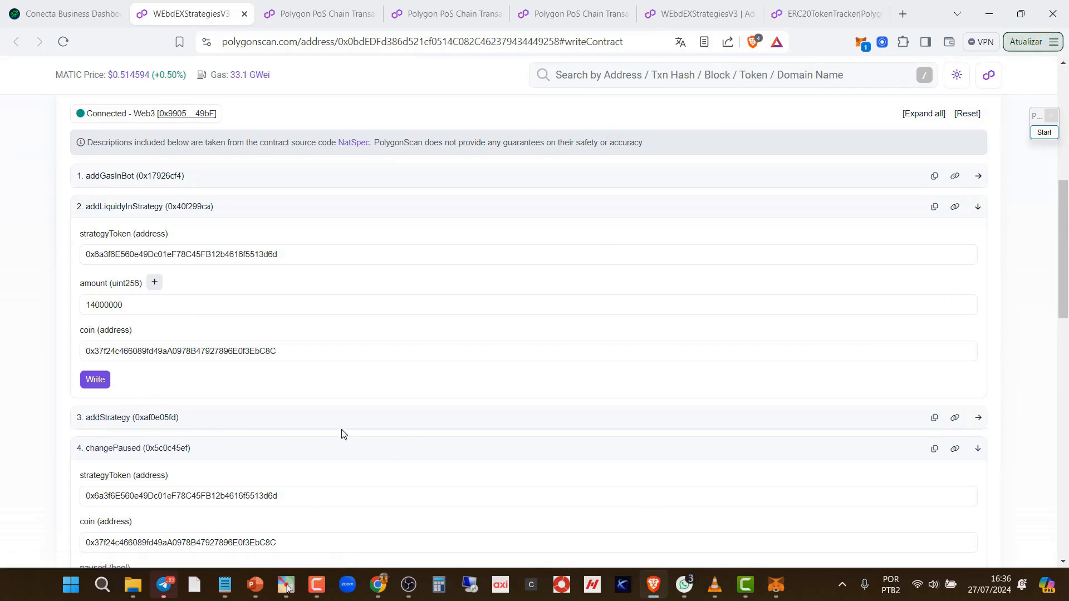
# Submit the addLiquidyInStrategy call again and reject both pending MetaMask transactions
pyautogui.click(104, 383)
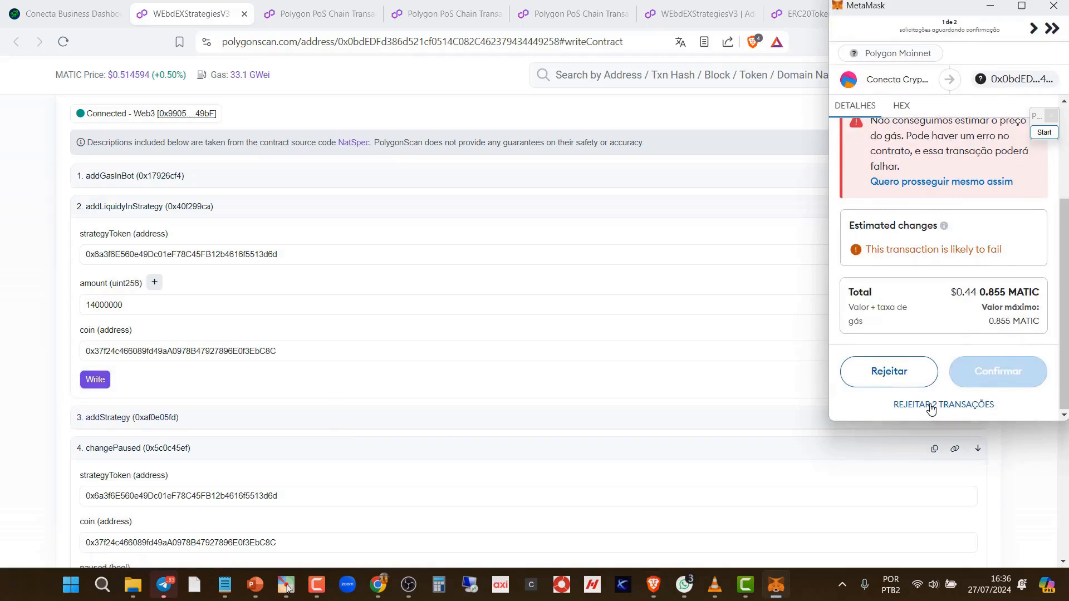
pyautogui.click(894, 374)
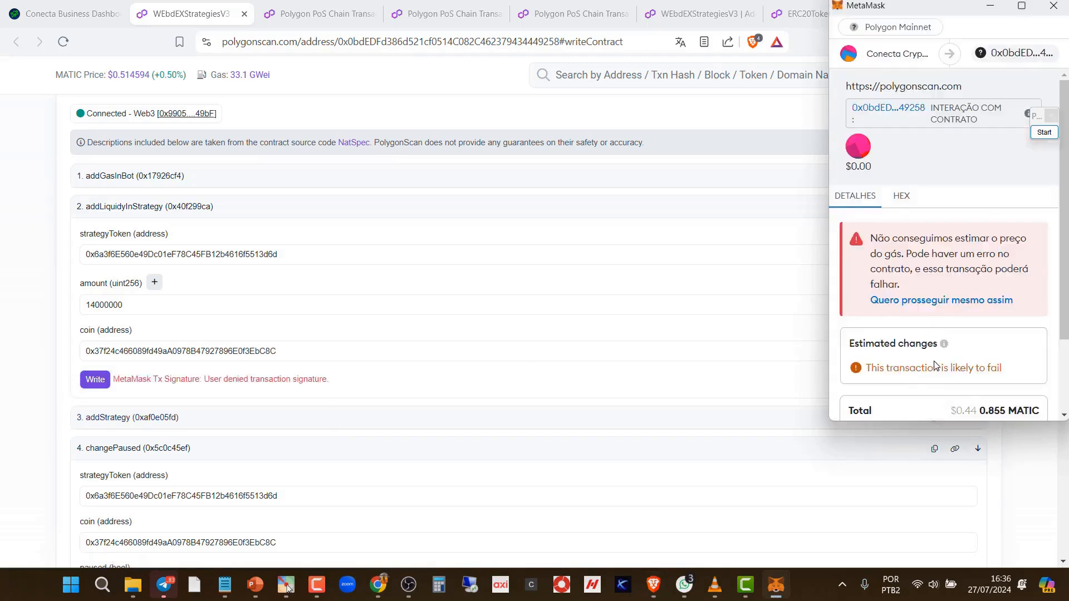
pyautogui.click(893, 394)
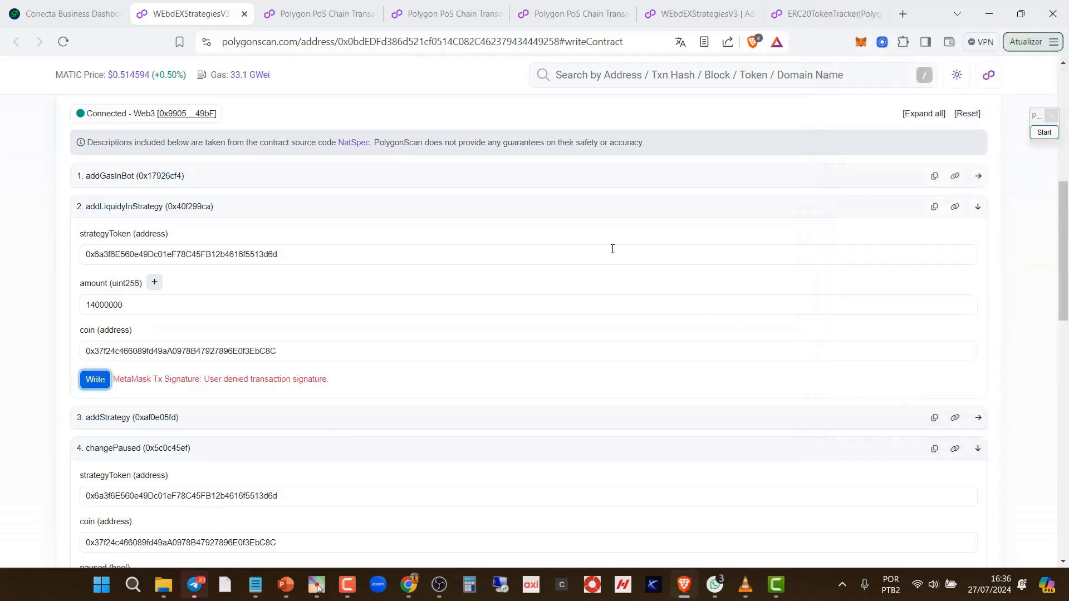
# Display the write functions of the USDC token contract on its Polygonscan token page
pyautogui.click(818, 15)
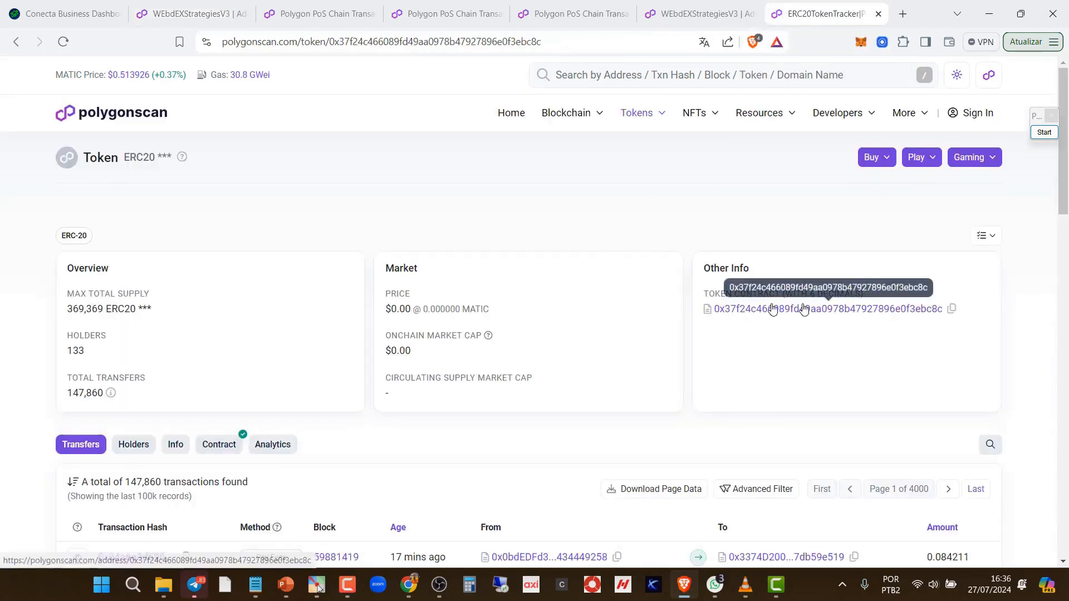
pyautogui.scroll(-1, 604, 298)
pyautogui.scroll(1, 604, 298)
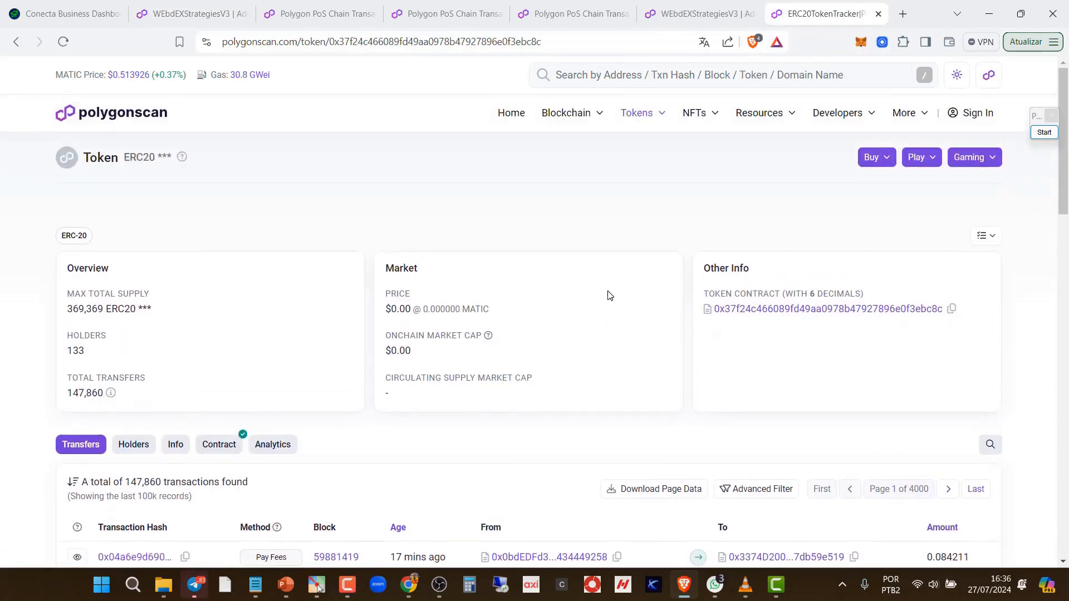
pyautogui.scroll(-2, 222, 272)
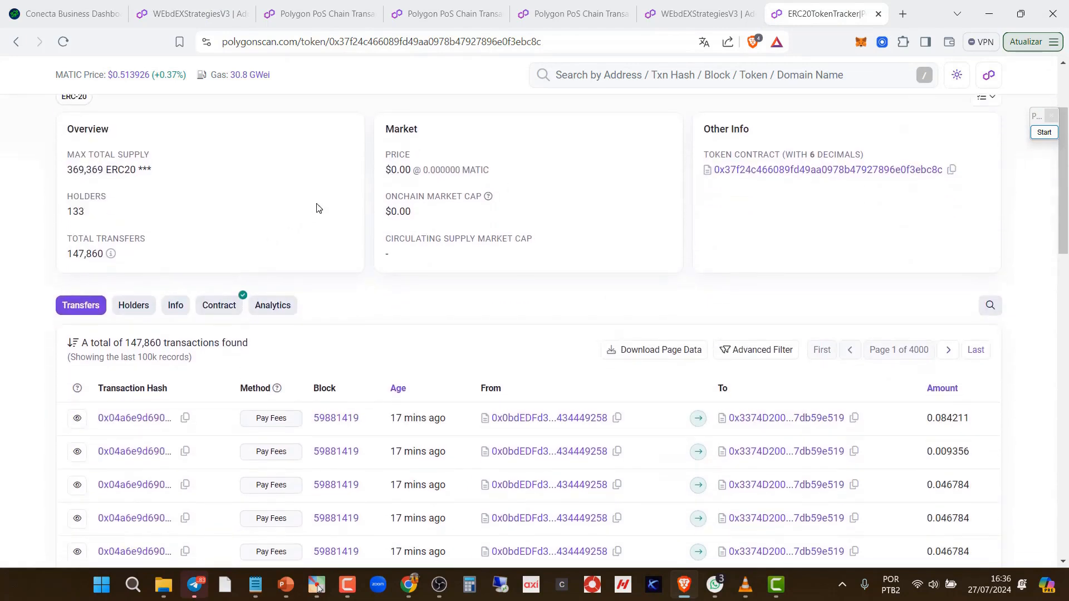
pyautogui.click(216, 312)
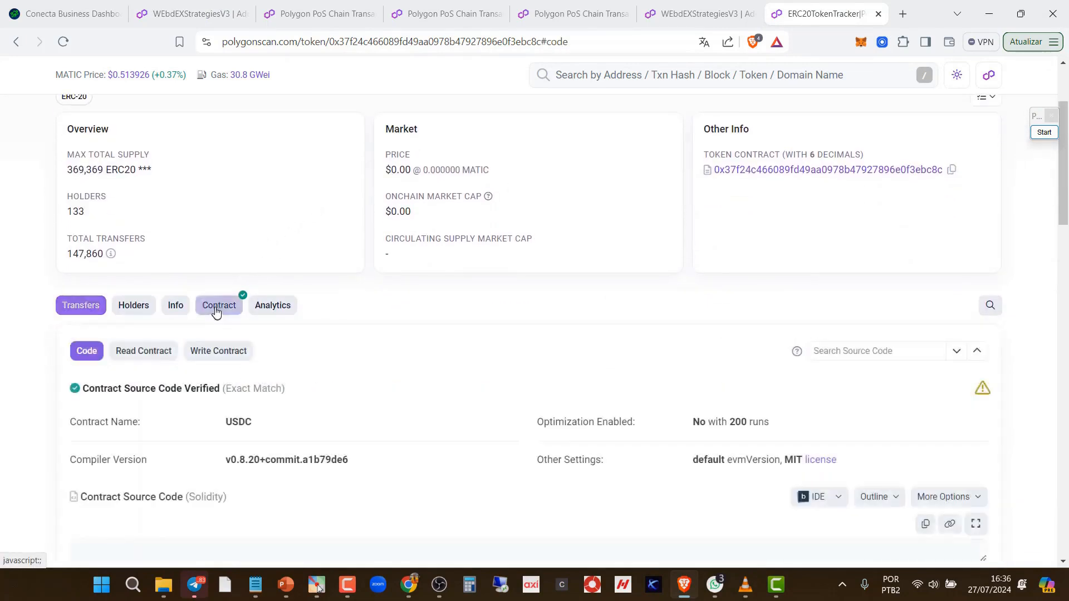
pyautogui.scroll(-2, 448, 320)
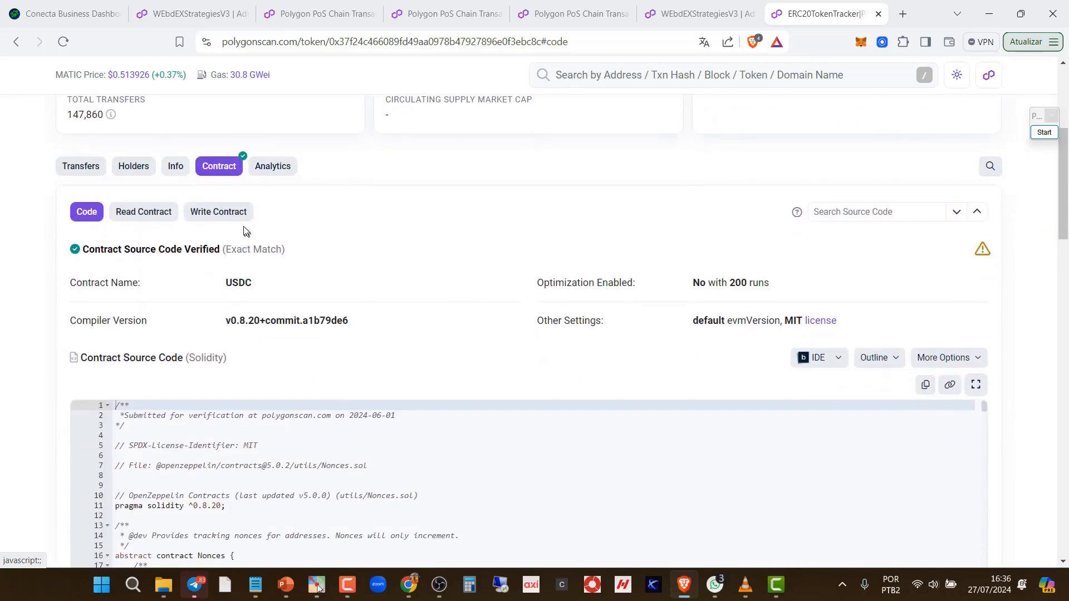
pyautogui.click(216, 214)
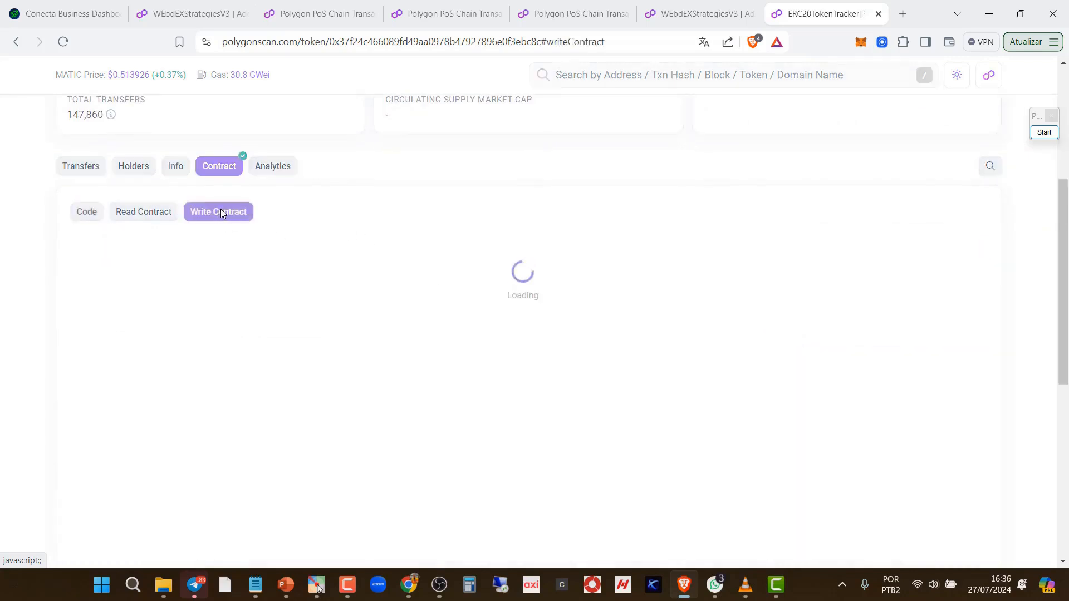
pyautogui.scroll(-1, 345, 214)
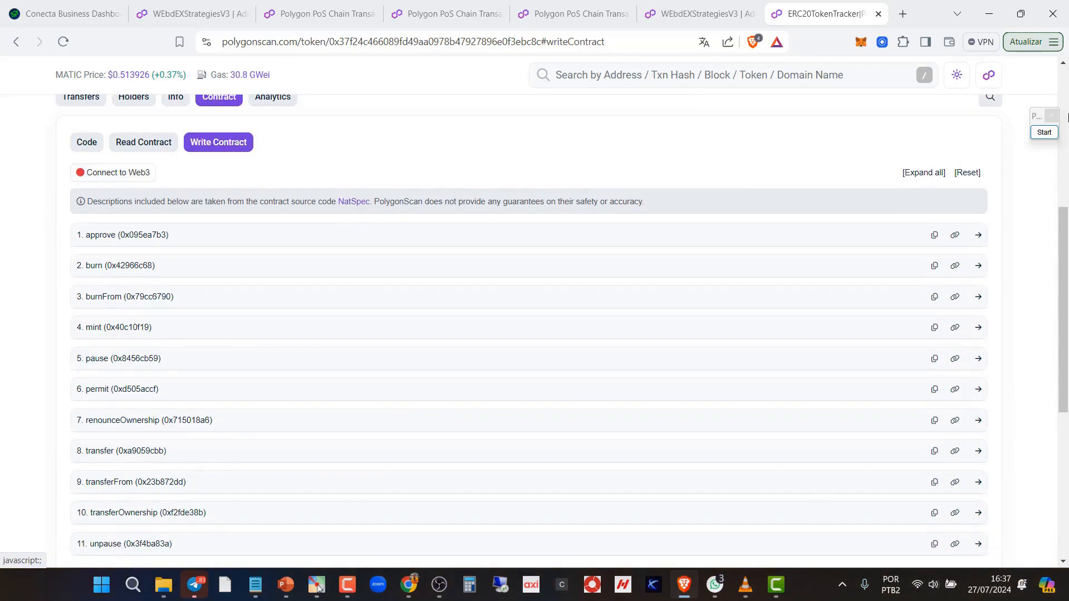
# Point a blue arrow at the Connect to Web3 control, and clear the annotation
pyautogui.click(1044, 134)
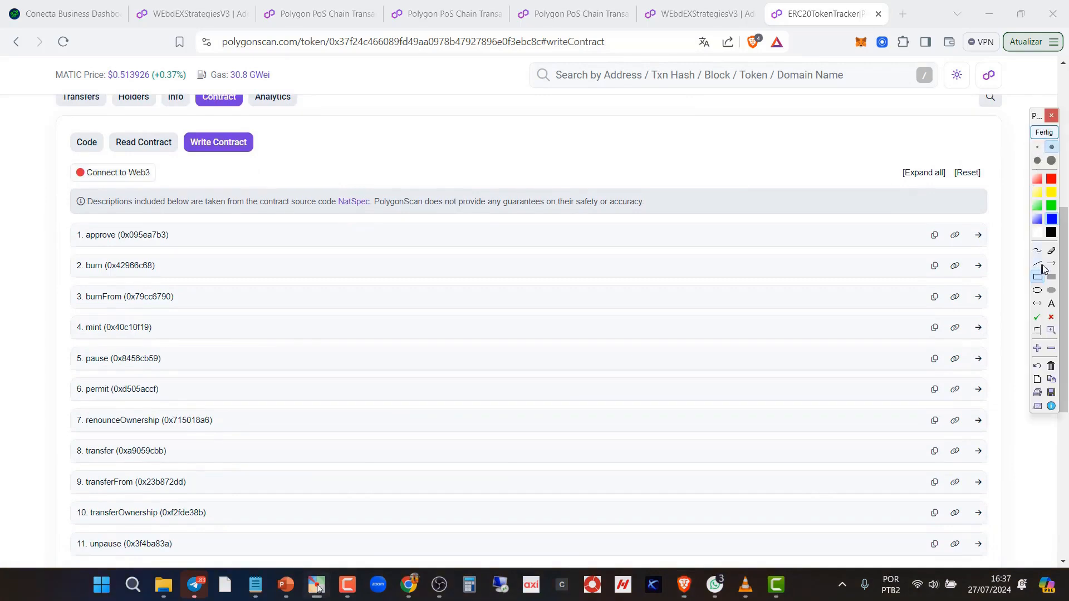
pyautogui.click(1050, 263)
pyautogui.moveTo(345, 93); pyautogui.dragTo(95, 172)
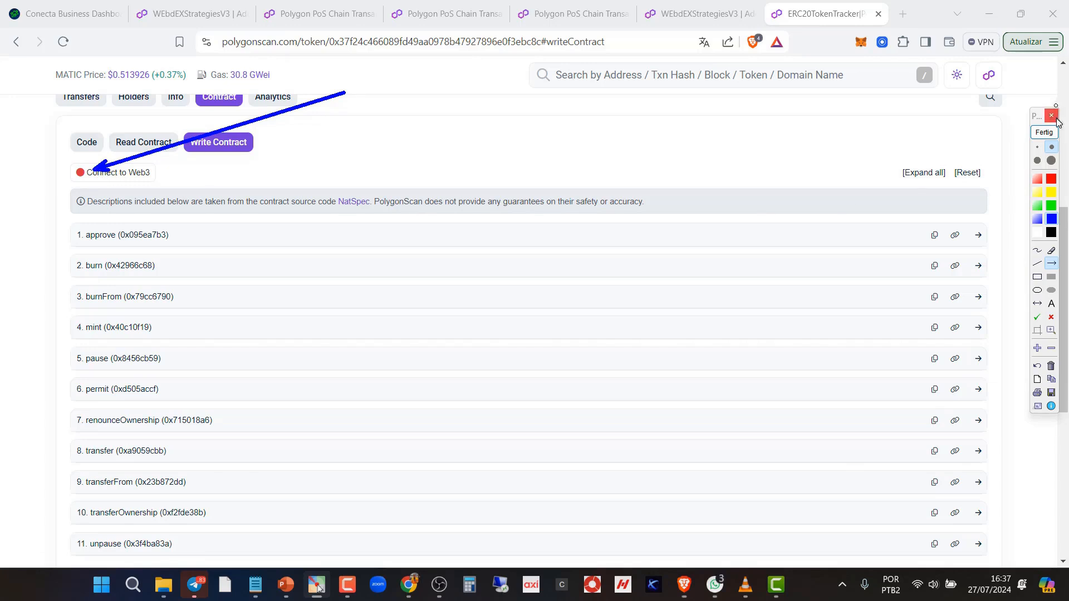
pyautogui.click(1043, 132)
# Connect the wallet to the USDC contract through Web3, accepting the beta notice, and expand the approve function
pyautogui.click(107, 171)
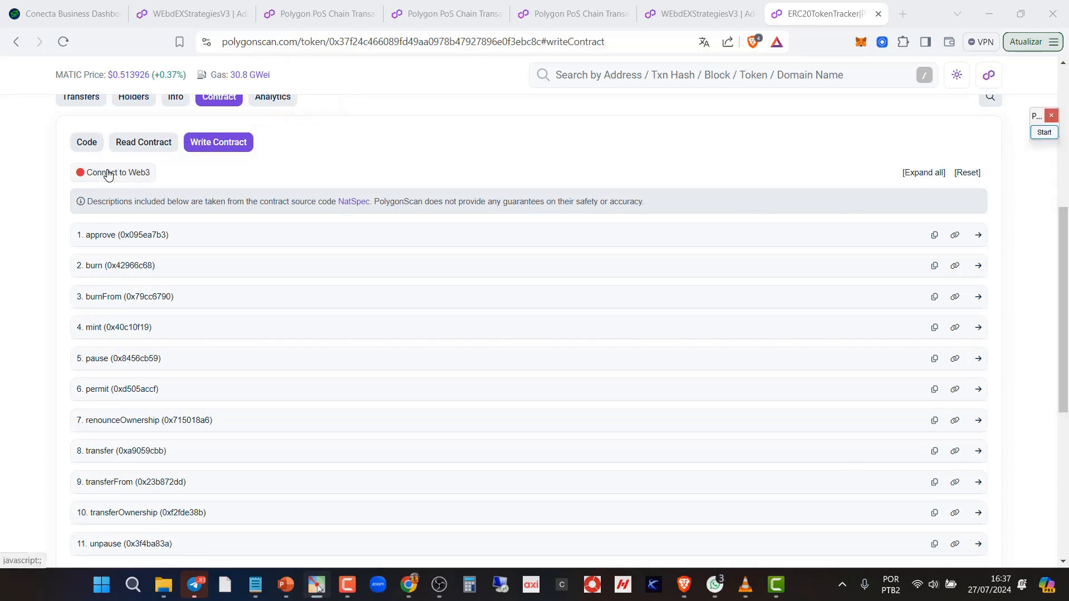
pyautogui.click(606, 162)
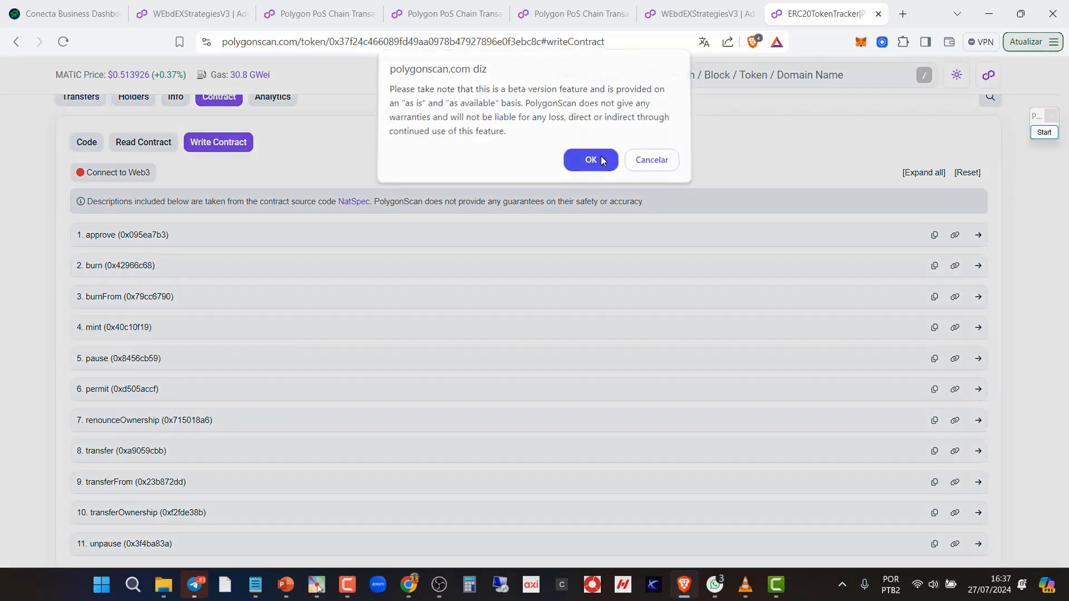
pyautogui.click(649, 147)
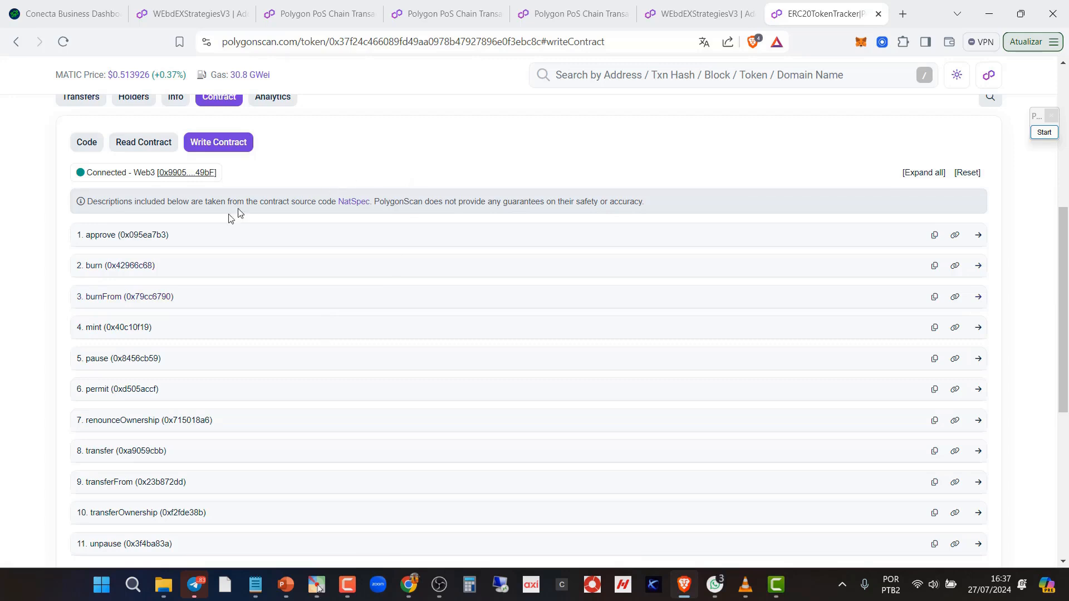
pyautogui.click(117, 236)
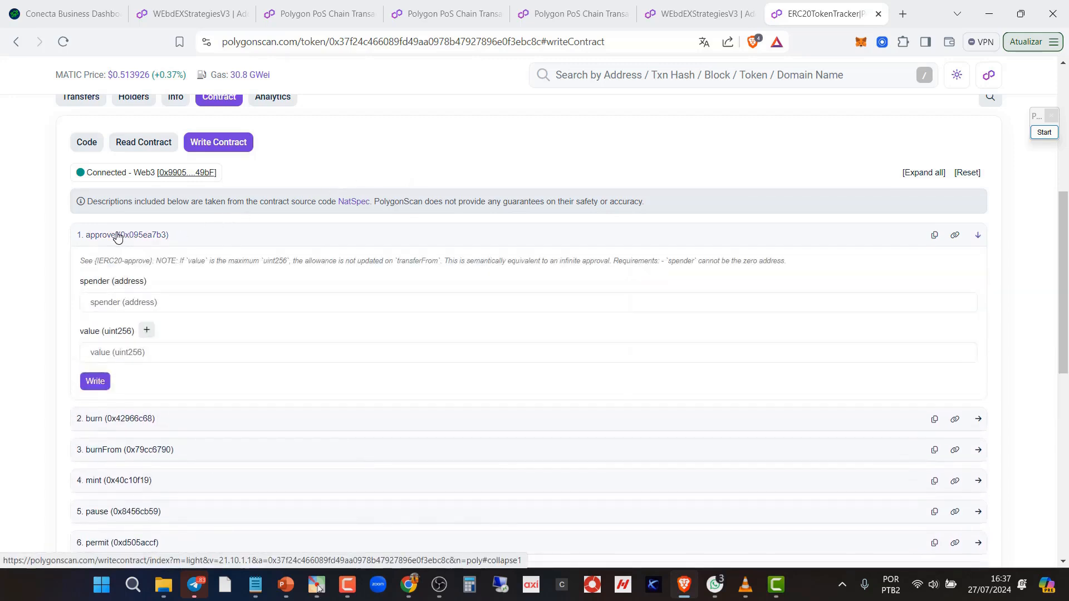
pyautogui.click(1045, 133)
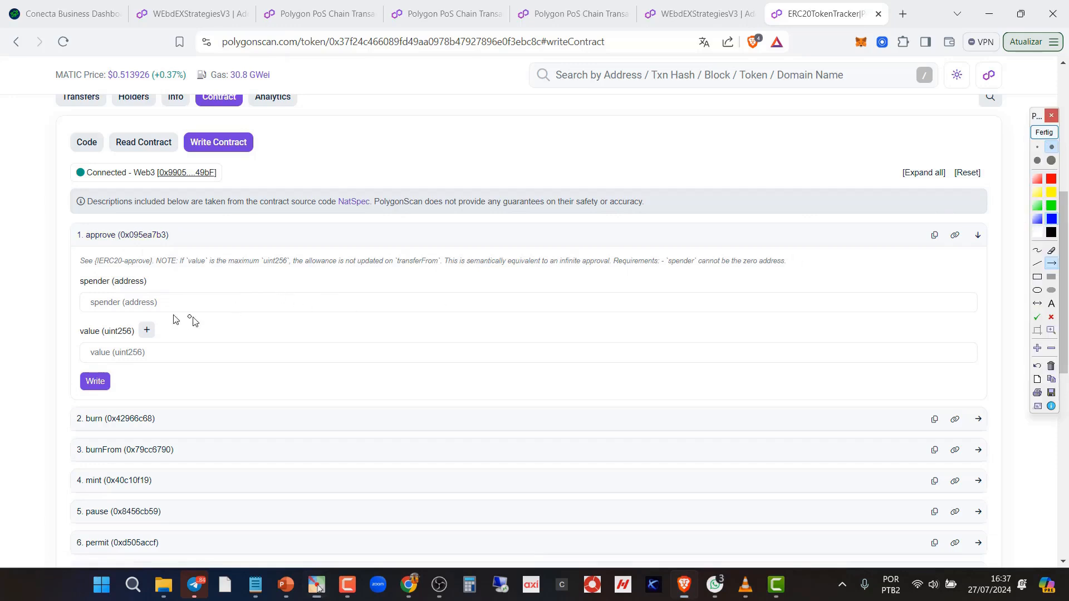
pyautogui.moveTo(72, 289)
pyautogui.mouseDown()
pyautogui.moveTo(190, 303)
pyautogui.moveTo(227, 290)
pyautogui.mouseUp()
pyautogui.moveTo(69, 314); pyautogui.dragTo(214, 313)
pyautogui.click(1043, 132)
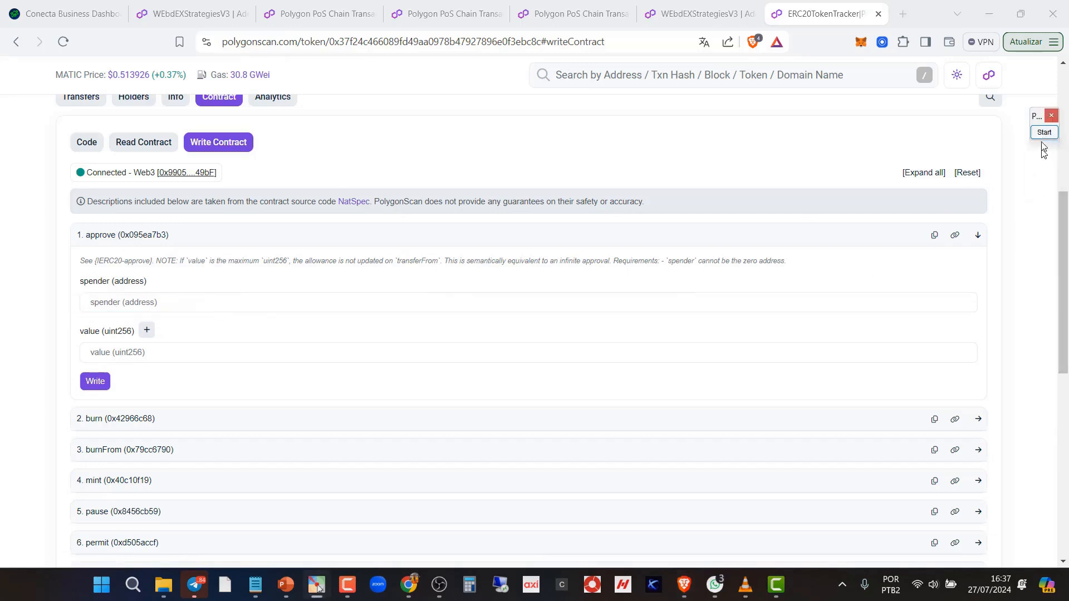
# Frame the approve function's spender and value fields with blue rectangles
pyautogui.click(1037, 276)
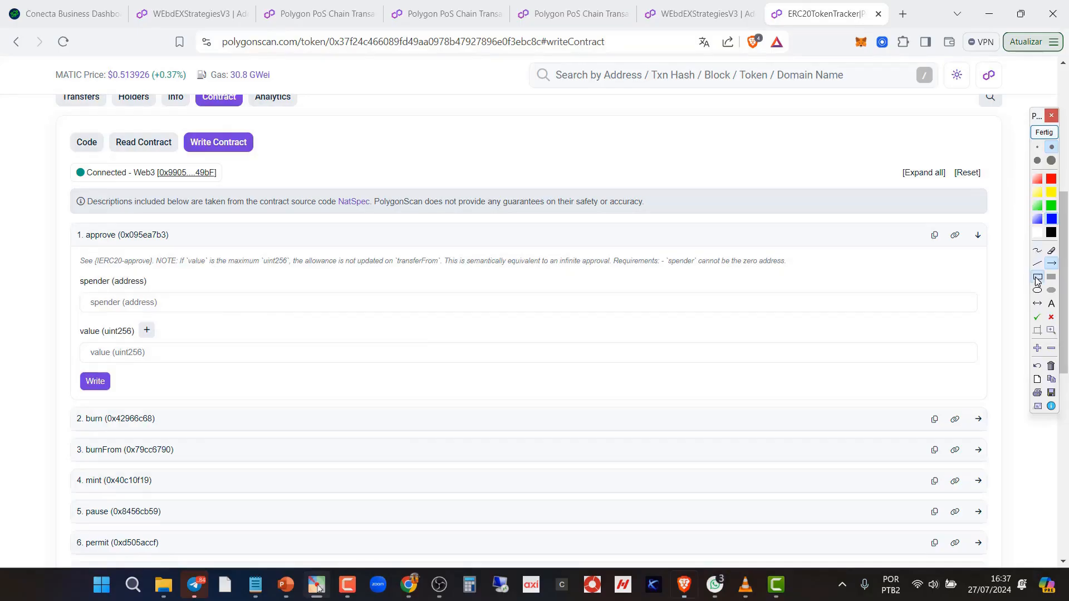
pyautogui.moveTo(61, 290); pyautogui.dragTo(295, 317)
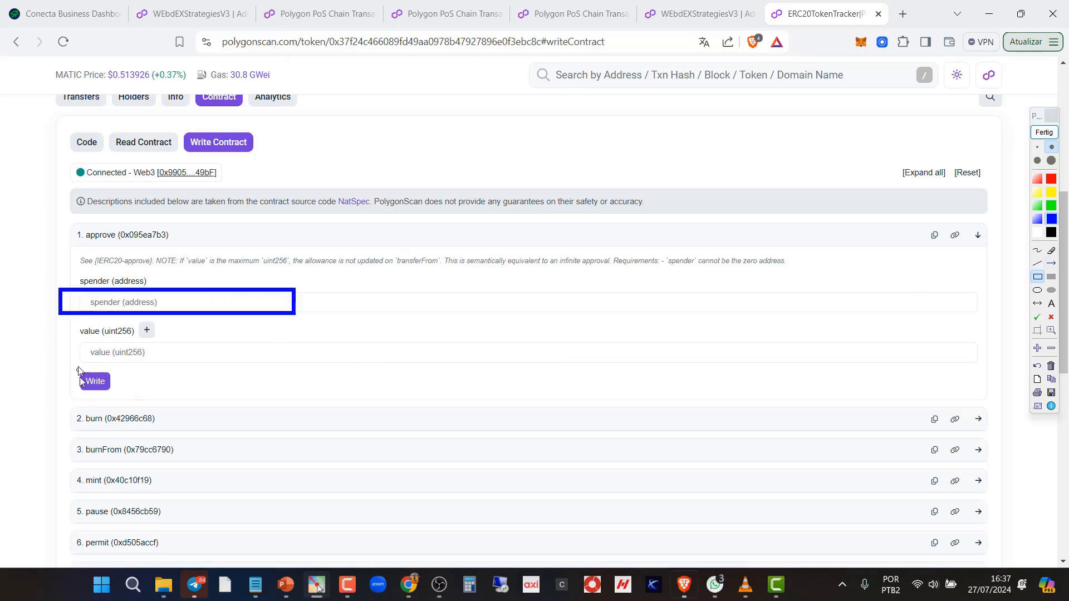
pyautogui.moveTo(61, 333)
pyautogui.mouseDown()
pyautogui.moveTo(111, 358)
pyautogui.moveTo(236, 366)
pyautogui.mouseUp()
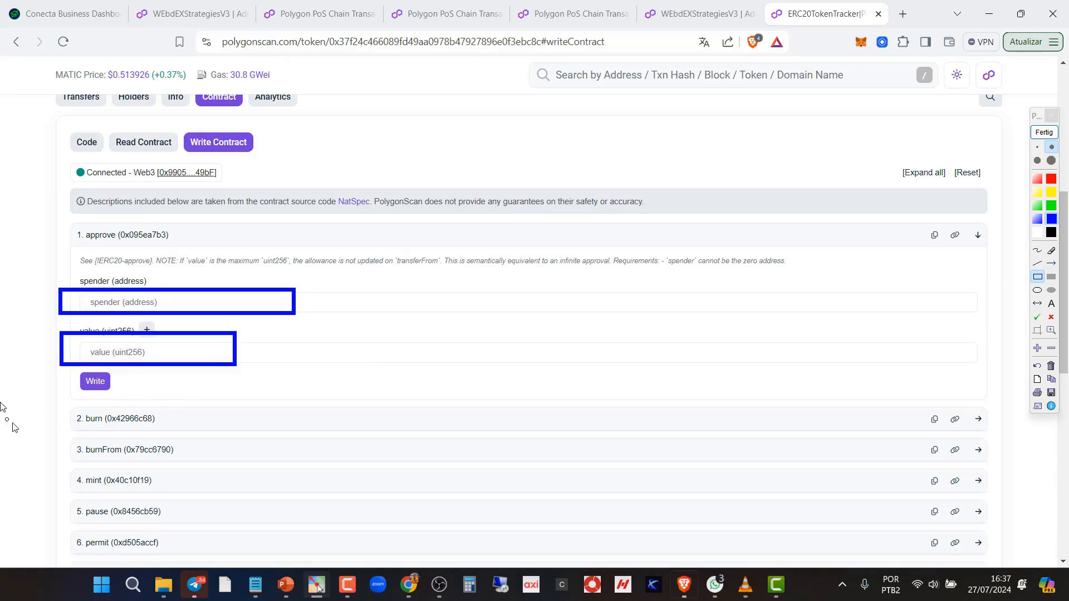
# Frame the approve function's Write control with a blue rectangle, and clear all annotations
pyautogui.moveTo(113, 394); pyautogui.dragTo(123, 396)
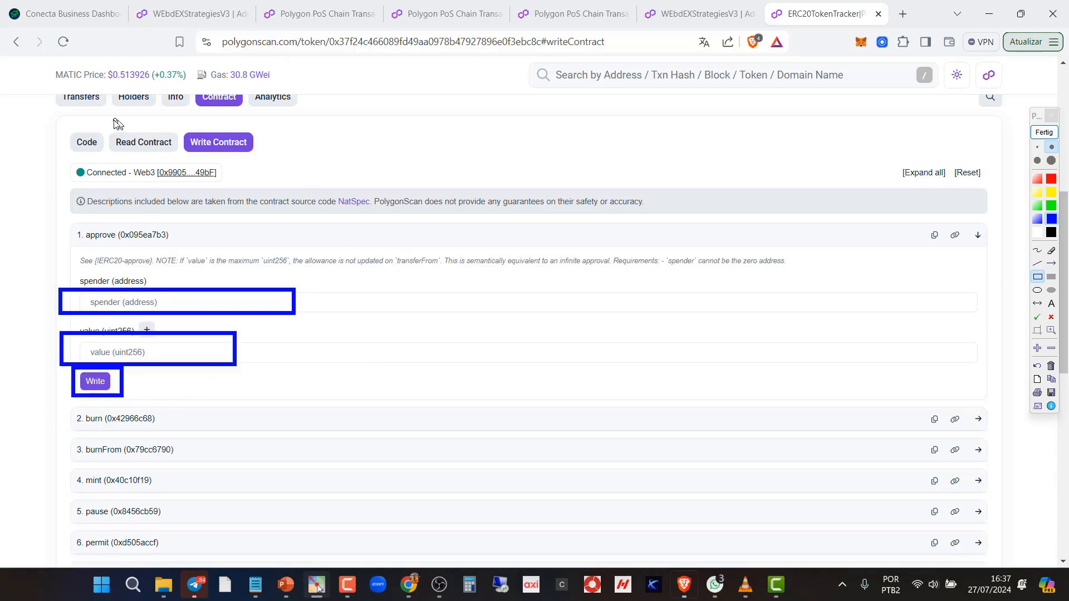
pyautogui.click(1037, 133)
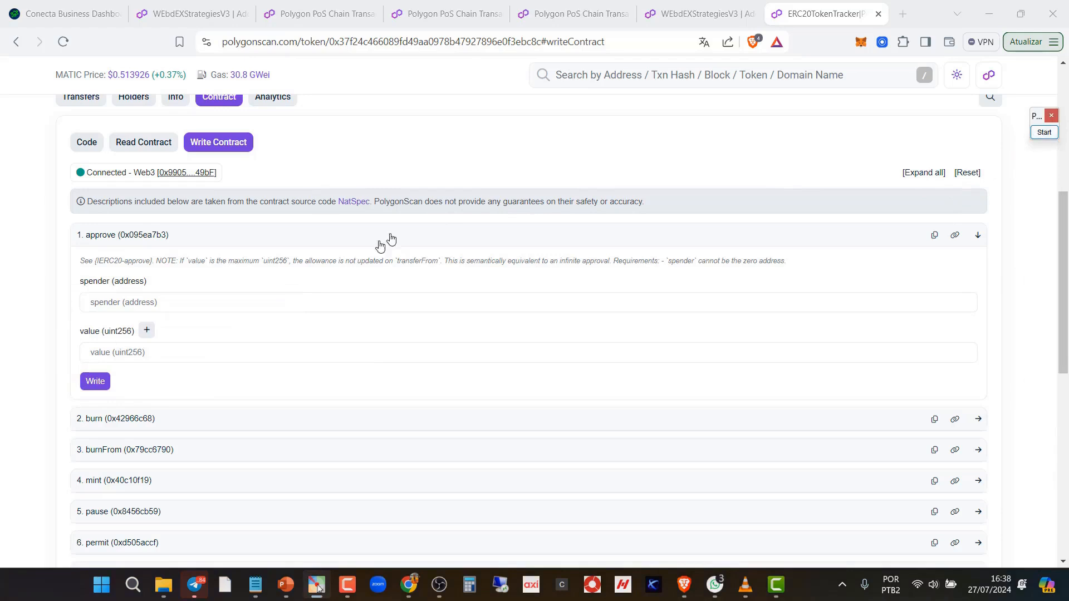
# Copy the strategies contract address from the last line of the Notepad notes into the approve function's spender field
pyautogui.click(255, 585)
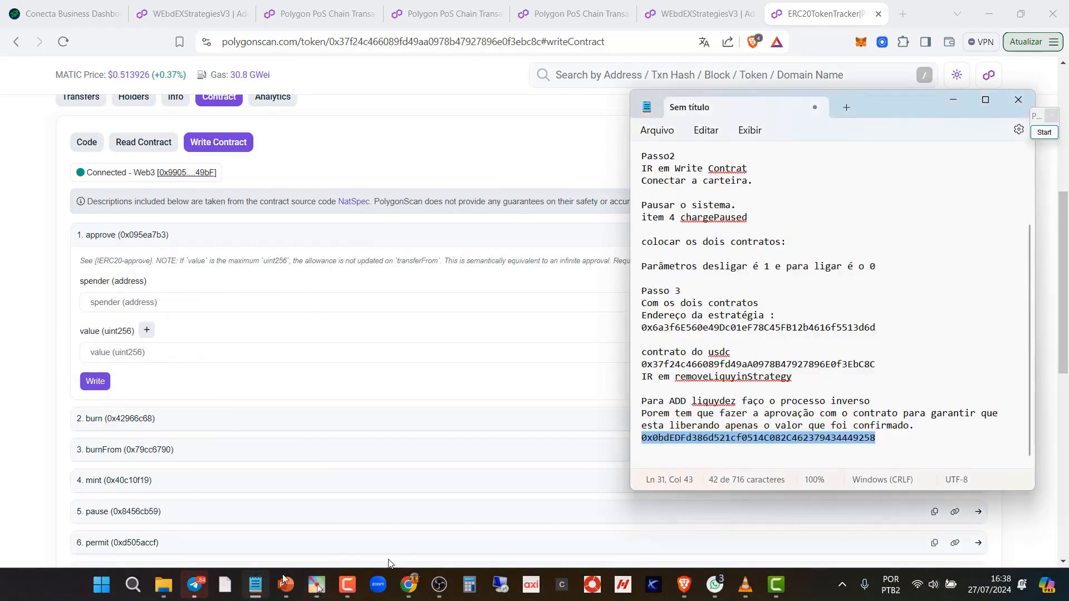
pyautogui.rightClick(826, 437)
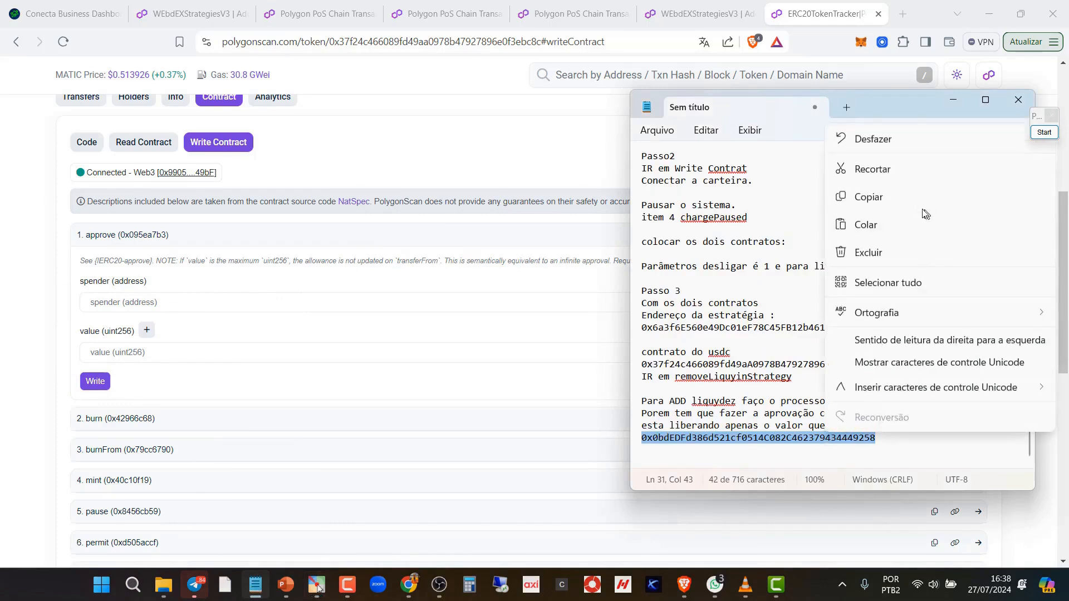
pyautogui.click(868, 197)
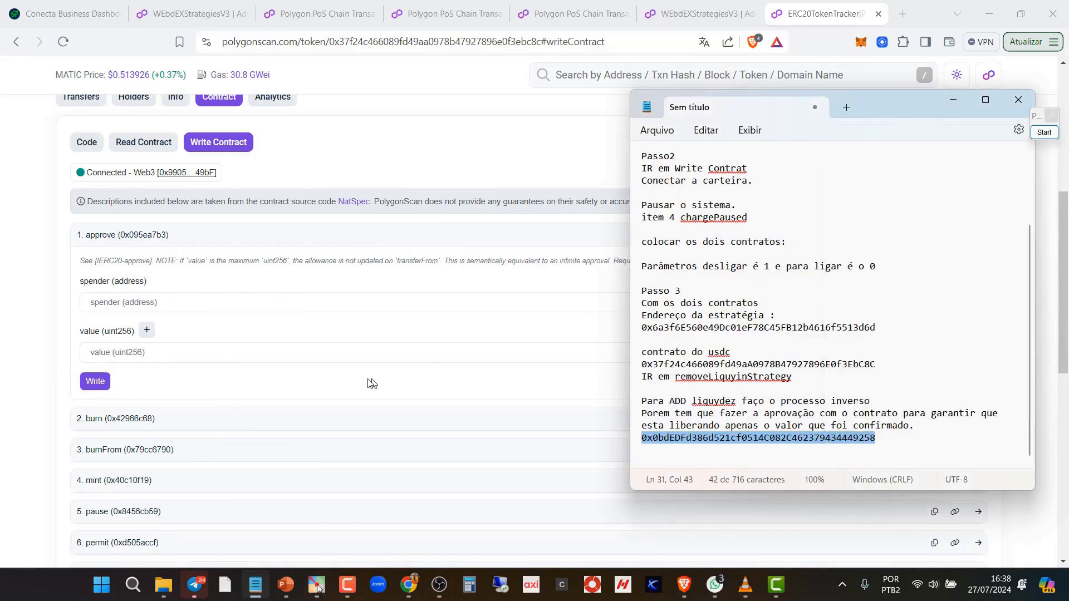
pyautogui.click(247, 307)
pyautogui.hotkey('ctrl', 'v')
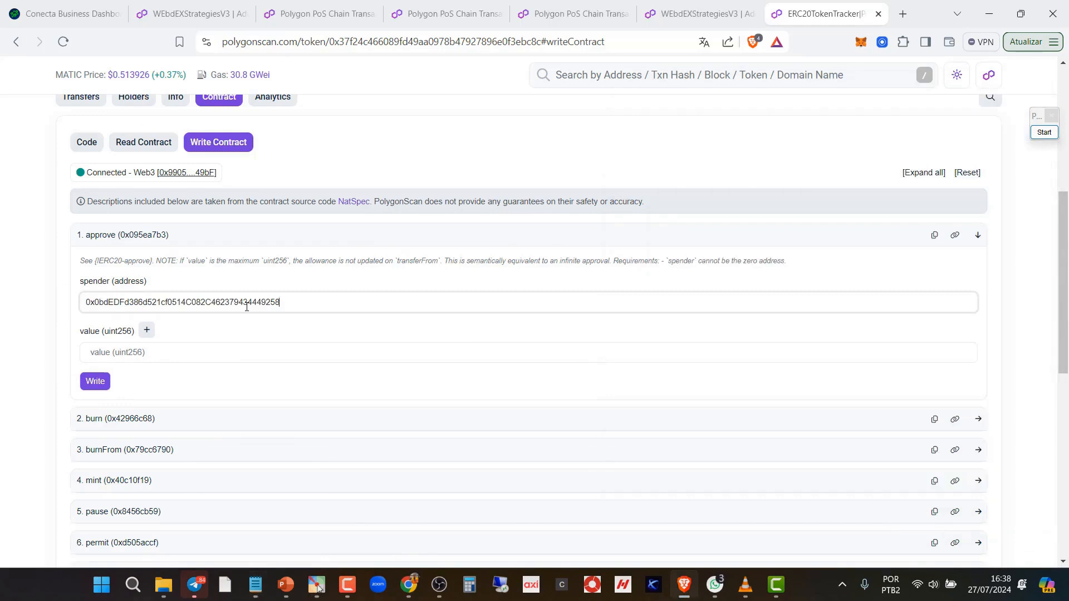
# Set the approve function's value to 14000000 and submit the call to the wallet
pyautogui.click(194, 359)
pyautogui.write('14000')
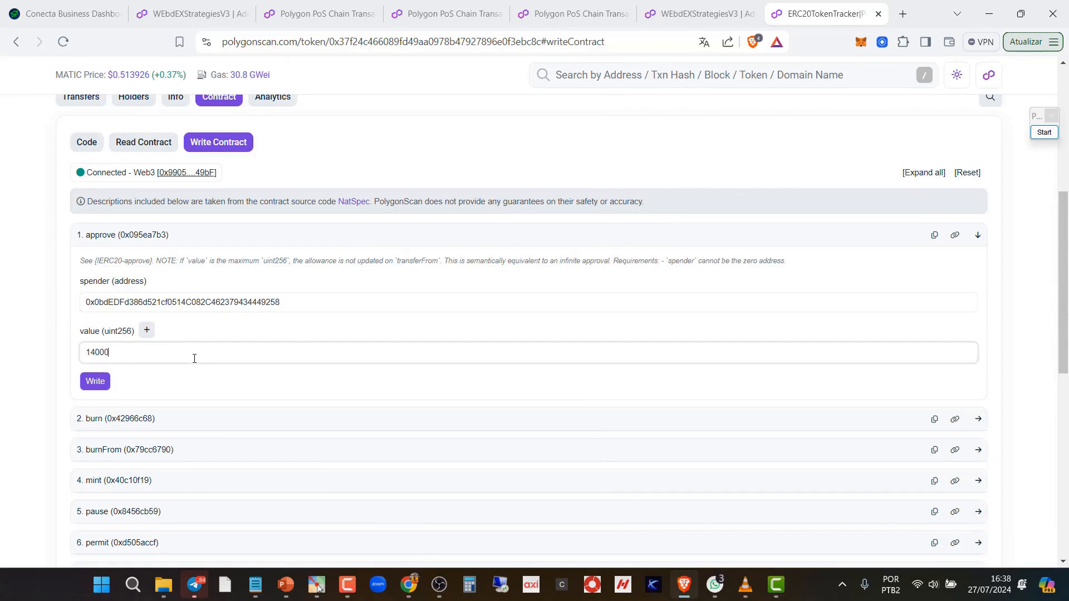
pyautogui.write('000')
pyautogui.click(95, 381)
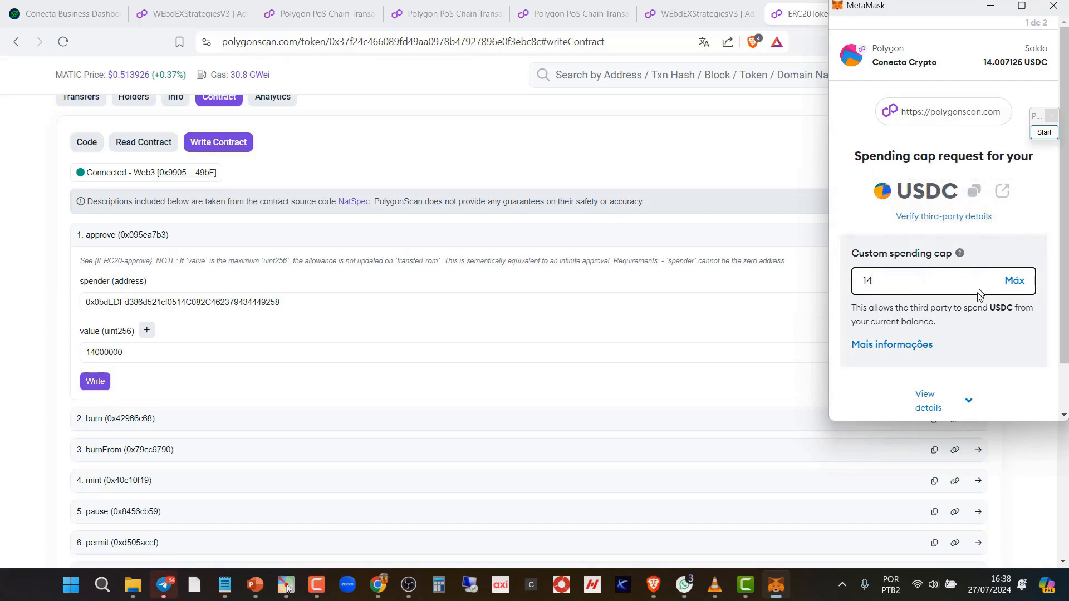
# Approve the custom spending cap of 14 USDC in MetaMask, and view the approval transaction's details and status
pyautogui.scroll(-1, 957, 346)
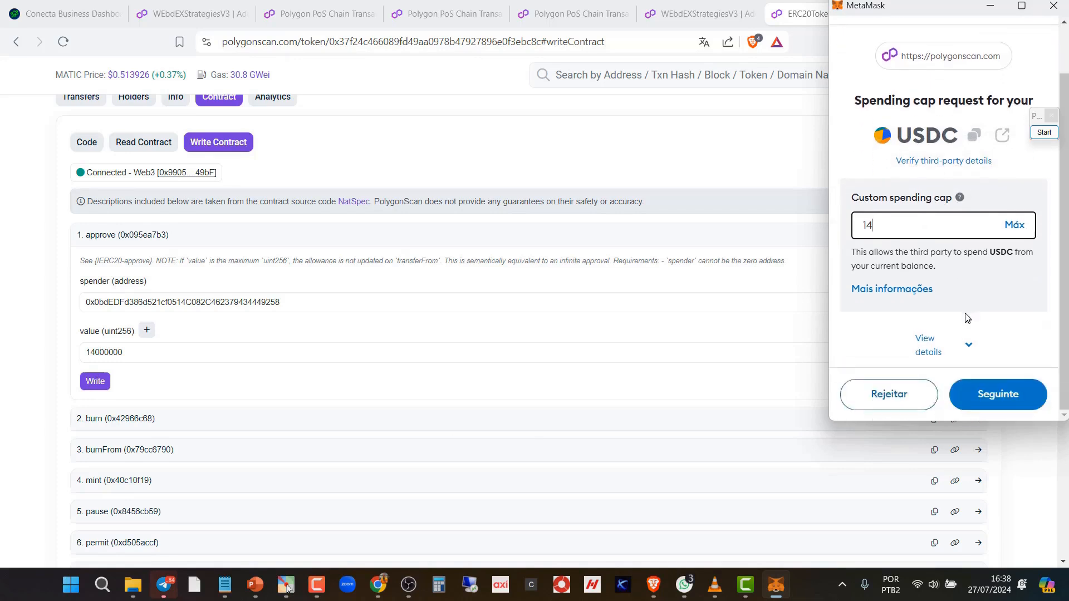
pyautogui.click(1013, 392)
pyautogui.click(1010, 395)
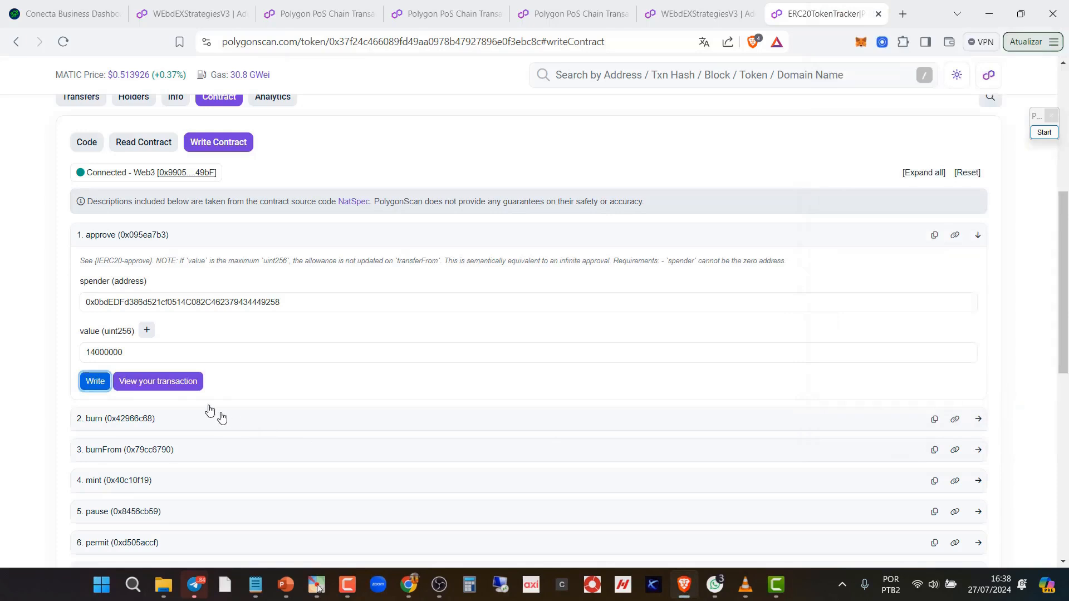
pyautogui.click(177, 381)
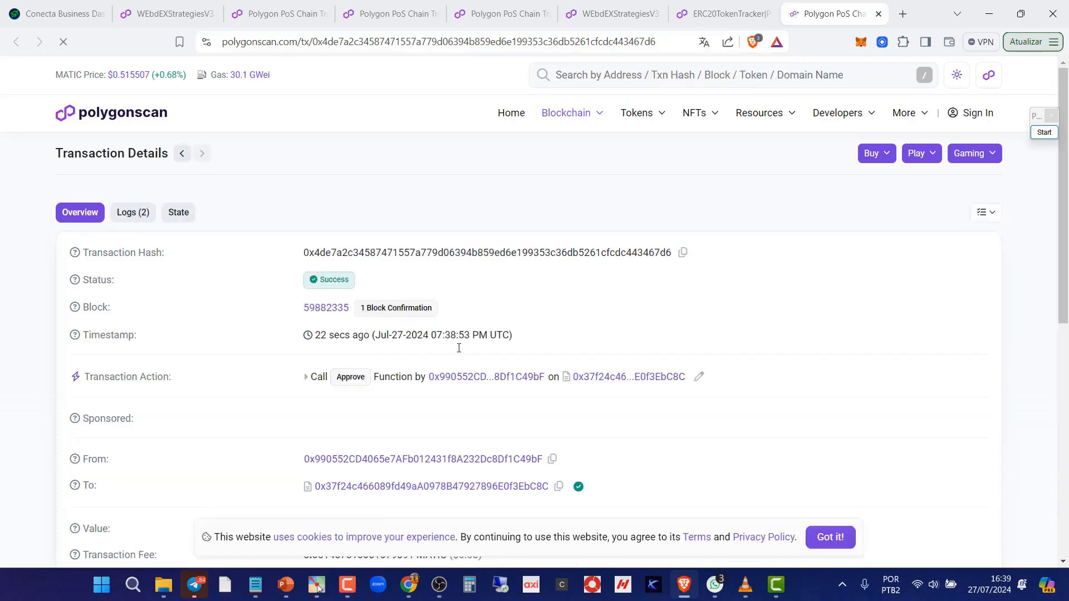
pyautogui.moveTo(343, 293)
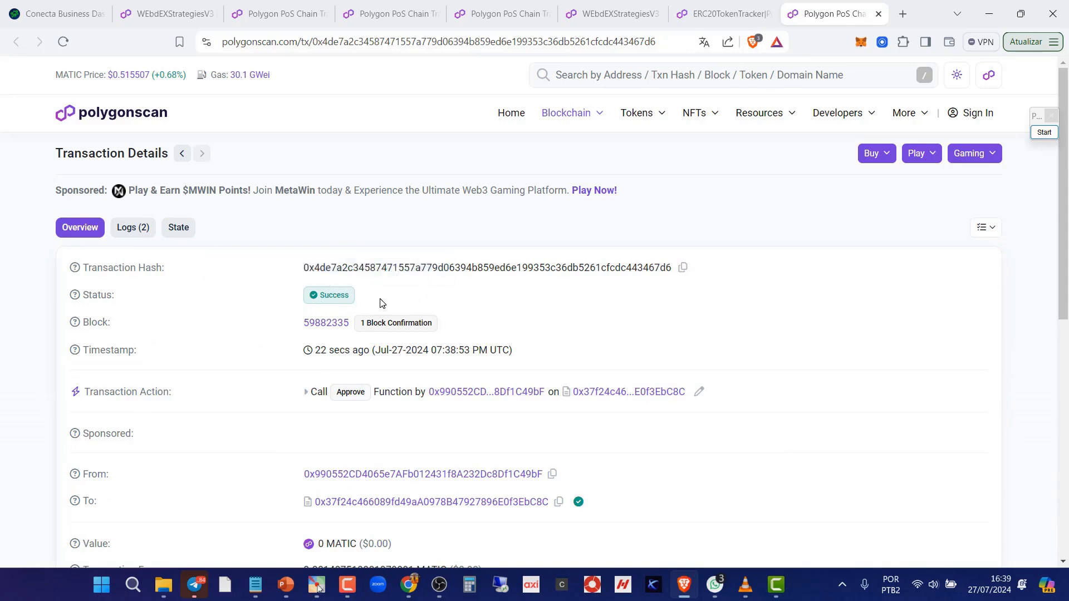
# On the strategies contract page, frame the addLiquidyInStrategy heading, its three fields, Write control and error message in blue, and clear the annotations
pyautogui.click(161, 16)
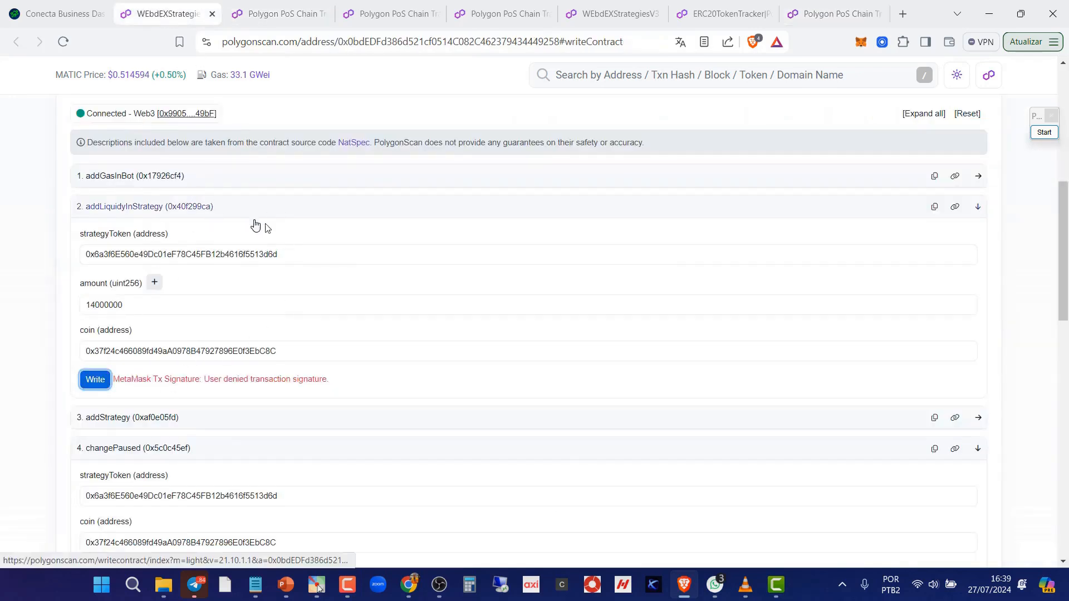
pyautogui.click(1044, 132)
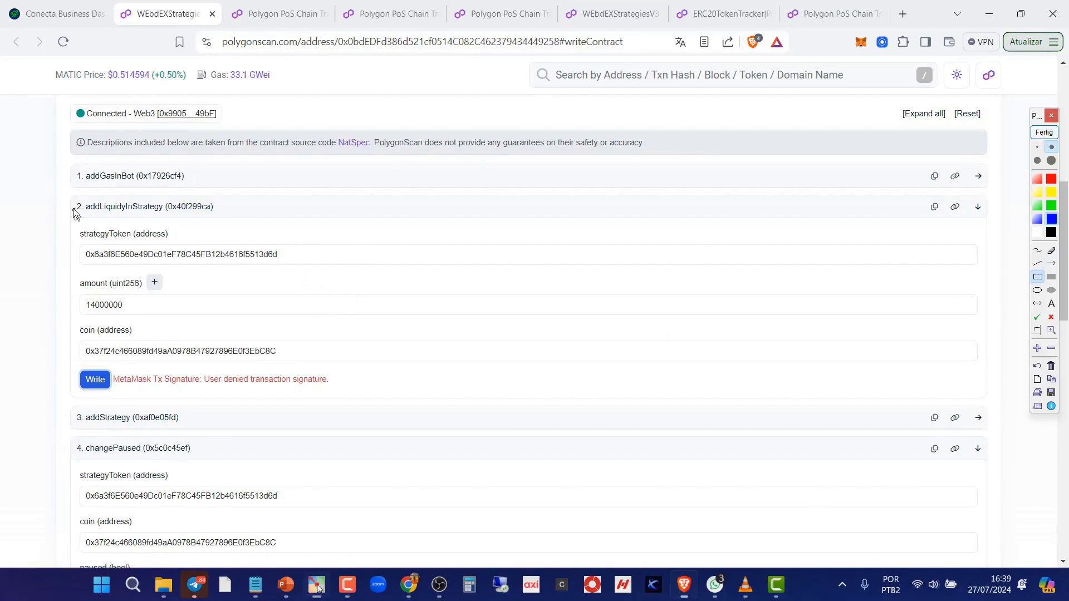
pyautogui.moveTo(58, 200); pyautogui.dragTo(238, 217)
pyautogui.moveTo(66, 245); pyautogui.dragTo(291, 266)
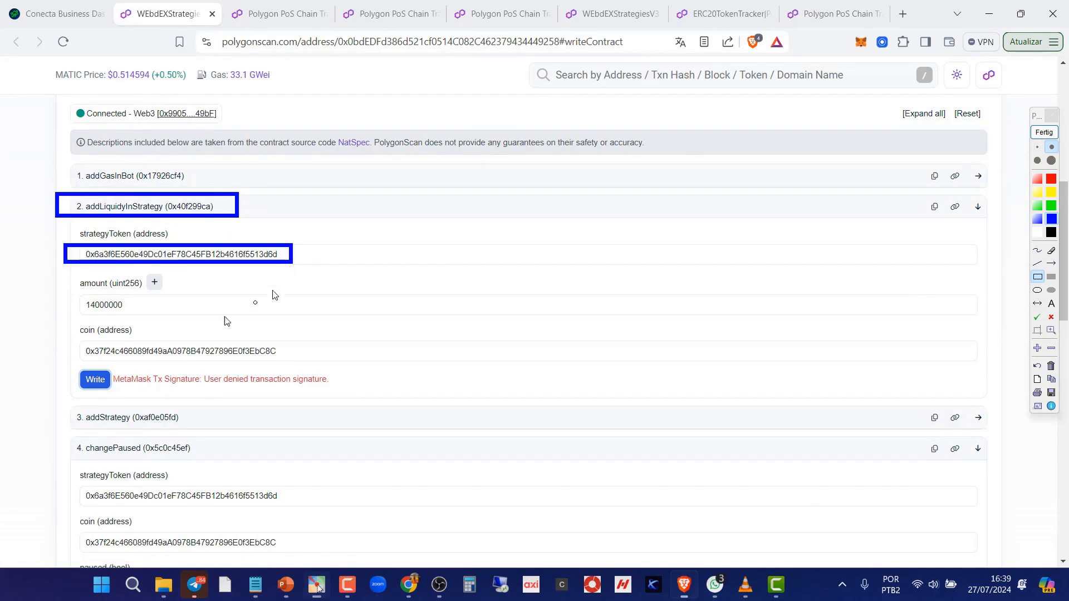
pyautogui.moveTo(66, 281); pyautogui.dragTo(196, 315)
pyautogui.moveTo(87, 345); pyautogui.dragTo(278, 356)
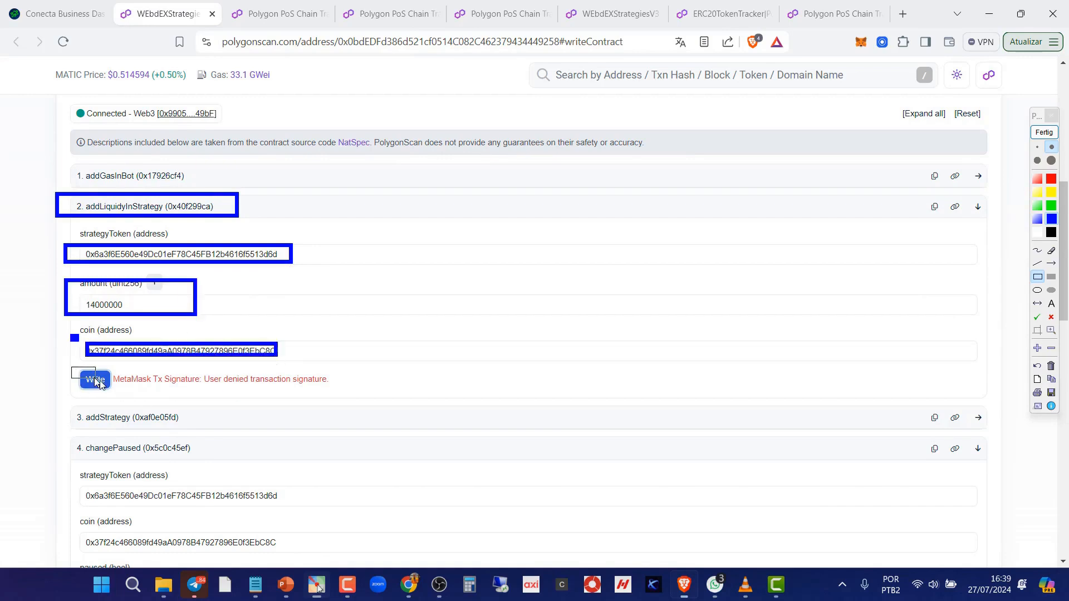
pyautogui.moveTo(110, 388); pyautogui.dragTo(112, 389)
pyautogui.moveTo(347, 373)
pyautogui.mouseDown()
pyautogui.moveTo(279, 396)
pyautogui.moveTo(46, 384)
pyautogui.moveTo(63, 399)
pyautogui.mouseUp()
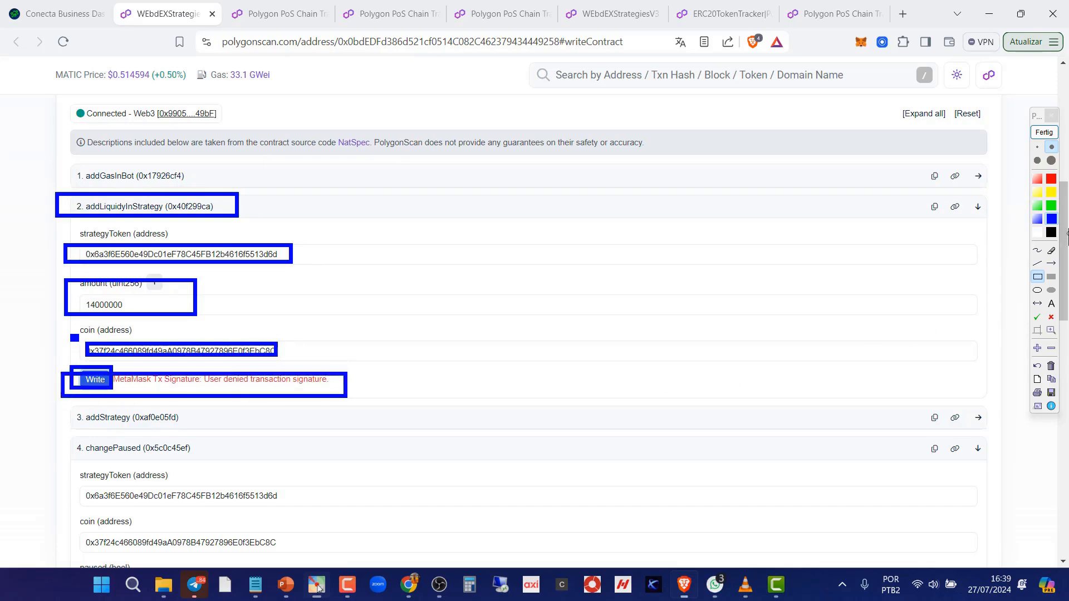
pyautogui.click(1045, 132)
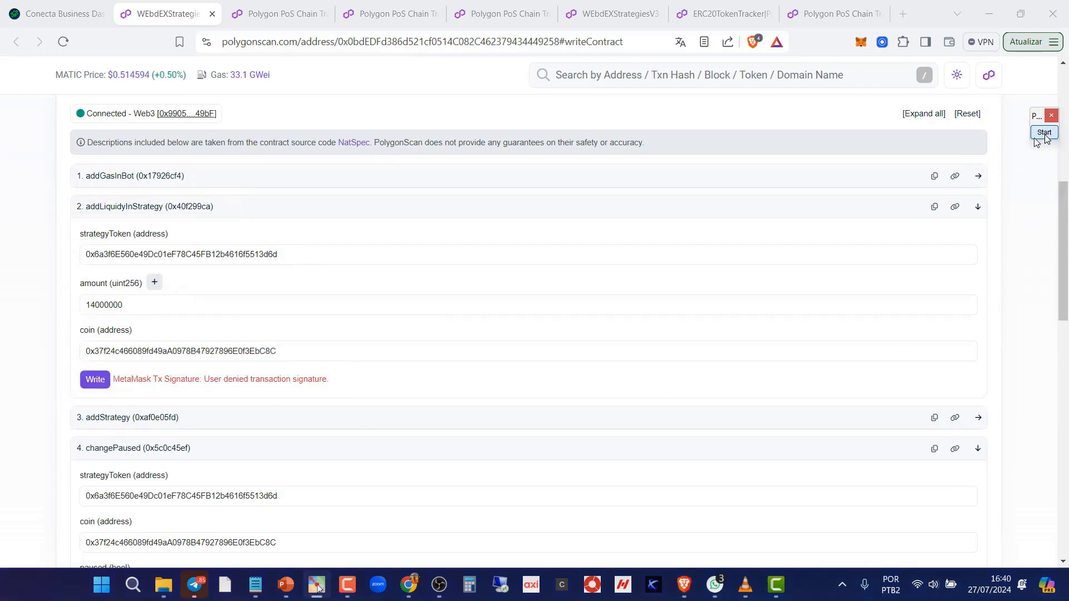
# Submit addLiquidyInStrategy for 14000000 with confirmation in MetaMask, and check the resulting transaction's status and ERC-20 transfers
pyautogui.click(92, 384)
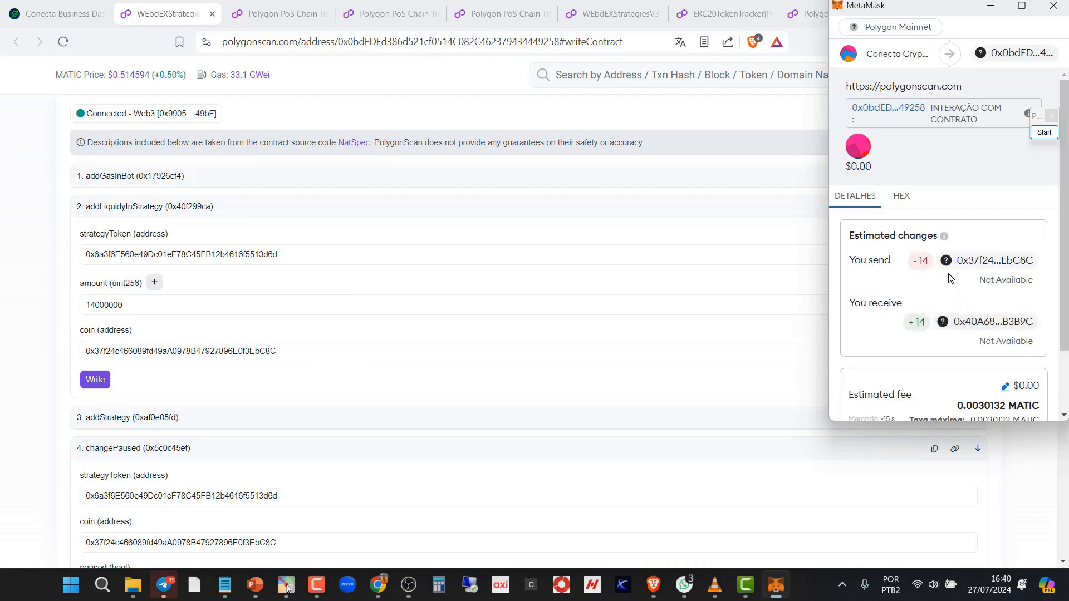
pyautogui.scroll(-2, 949, 276)
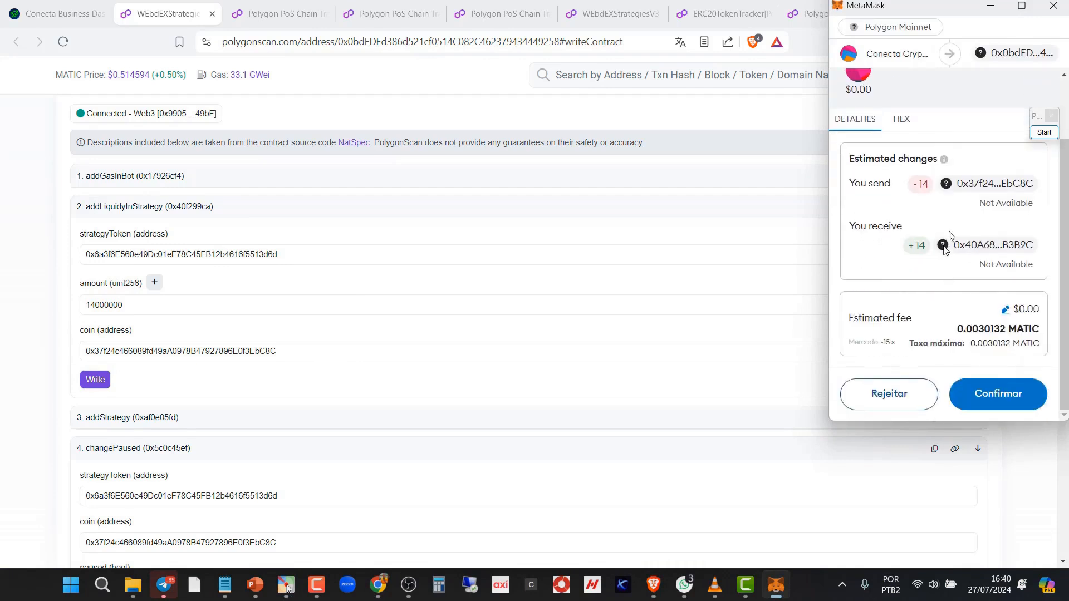
pyautogui.click(1011, 385)
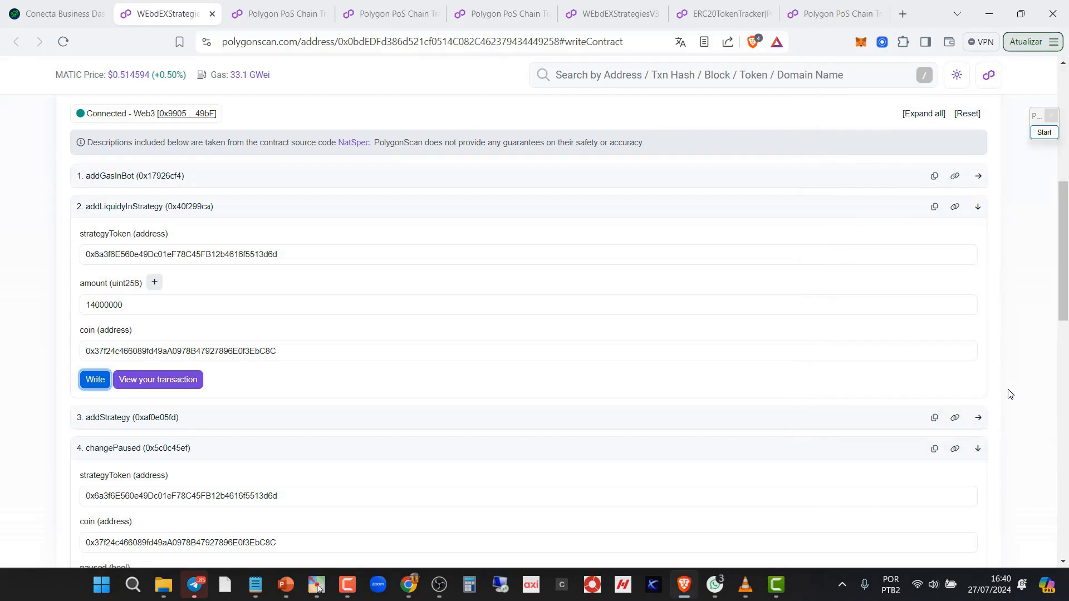
pyautogui.click(156, 381)
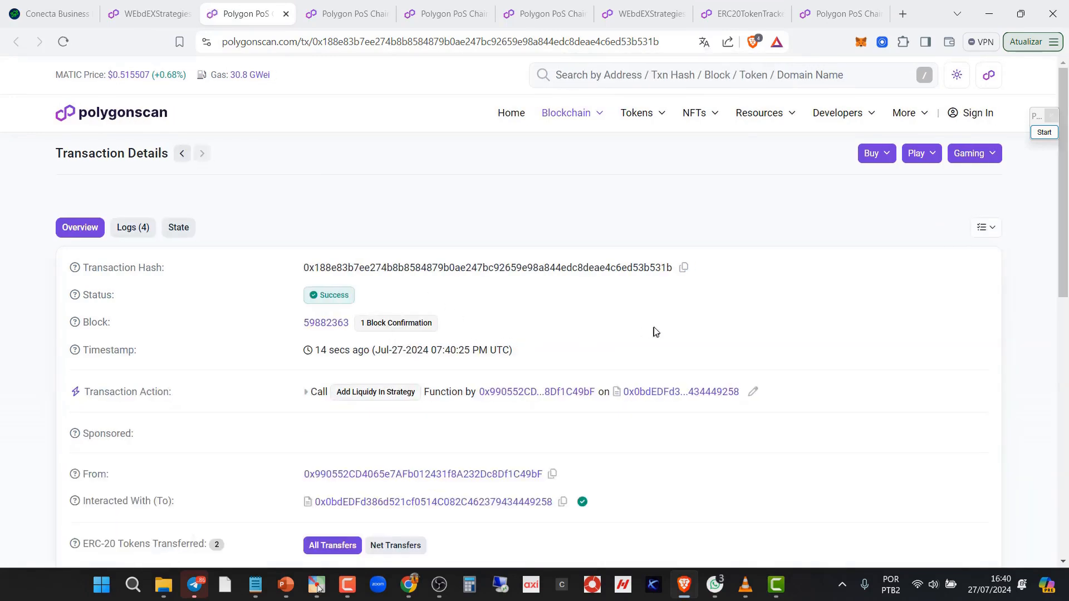
pyautogui.scroll(-4, 659, 328)
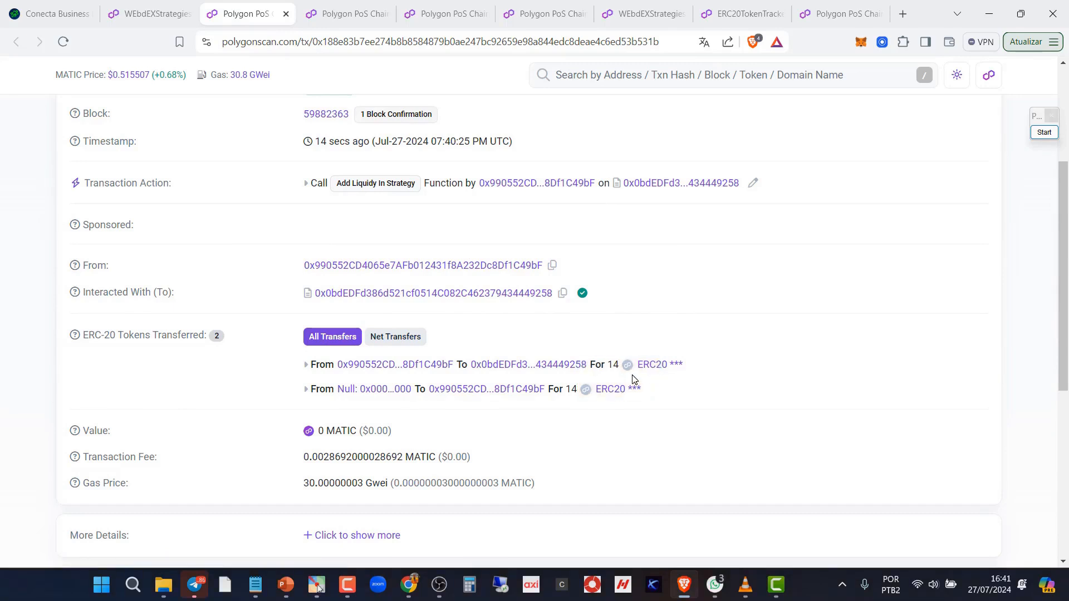
# On the Conecta dashboard, frame the wallet's USDC balance, the Liquidez Total amount and the browser's reload control in blue, and clear the annotations
pyautogui.click(60, 18)
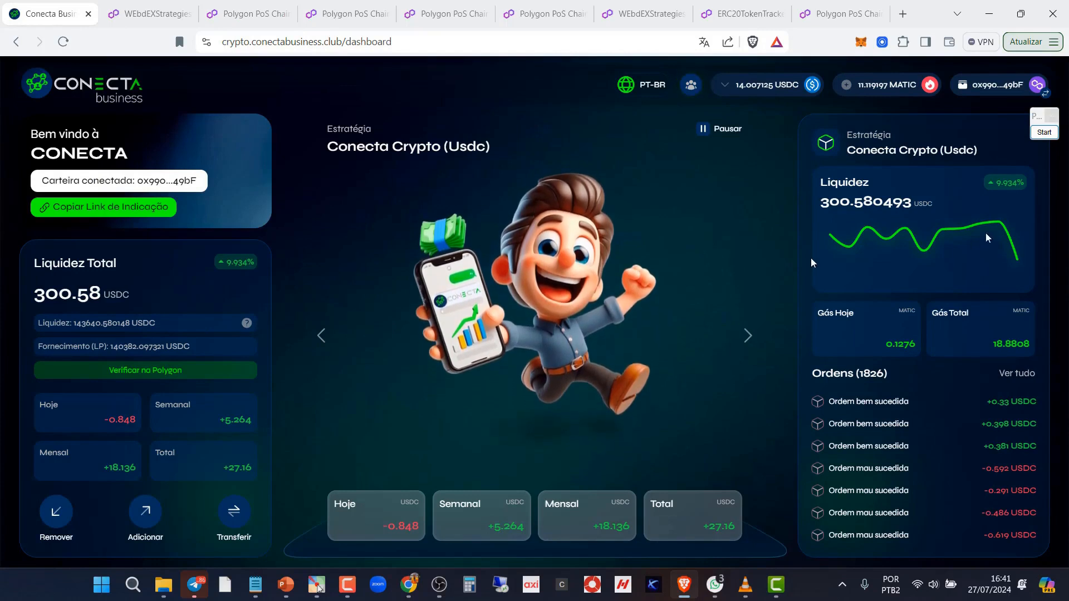
pyautogui.click(1046, 132)
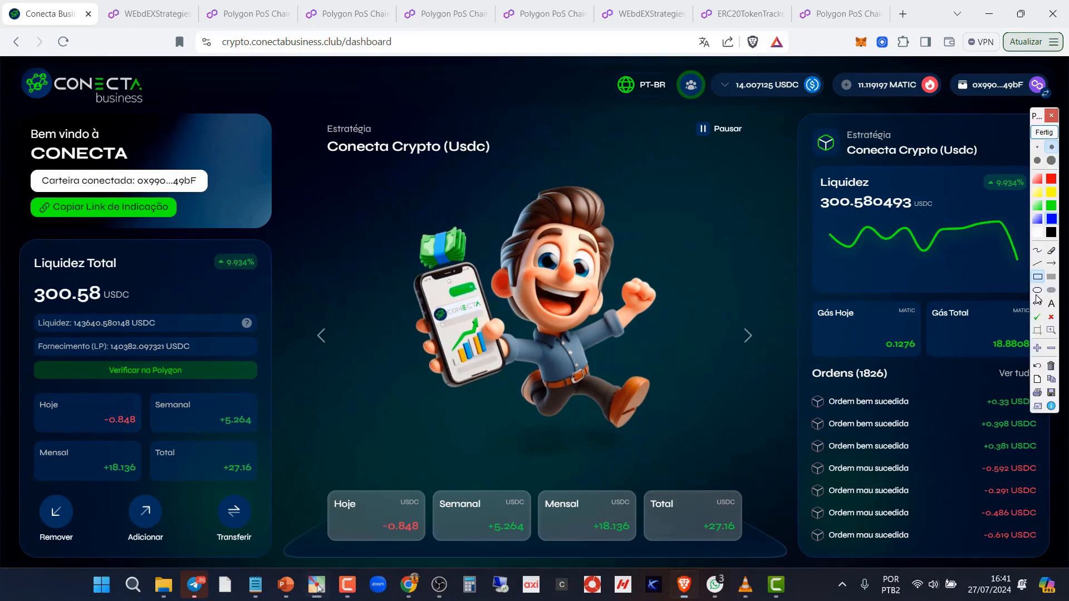
pyautogui.moveTo(719, 64); pyautogui.dragTo(785, 103)
pyautogui.moveTo(9, 282); pyautogui.dragTo(156, 317)
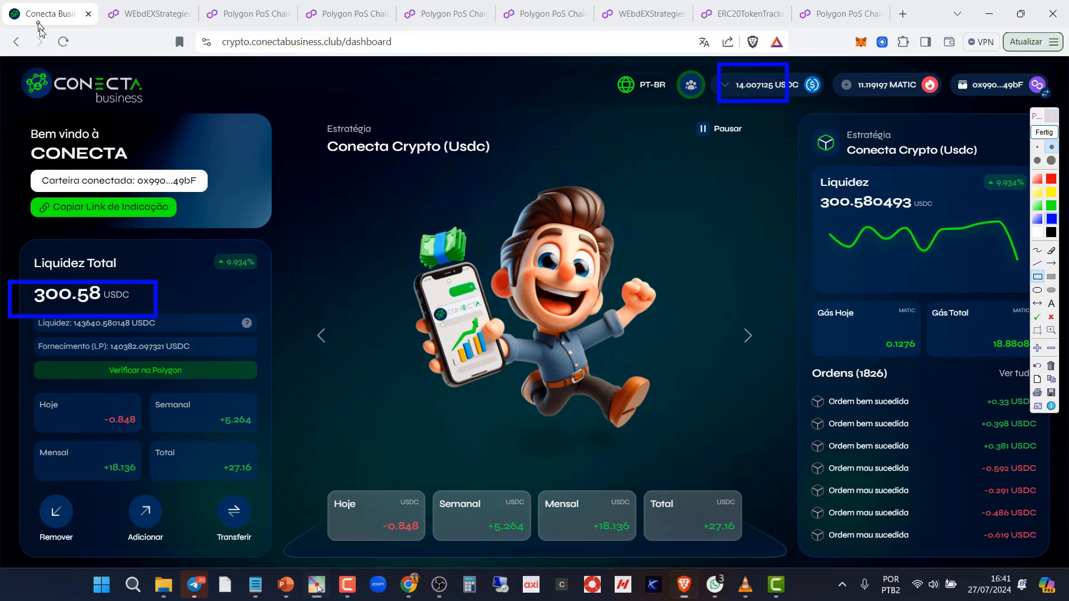
pyautogui.moveTo(86, 61); pyautogui.dragTo(75, 51)
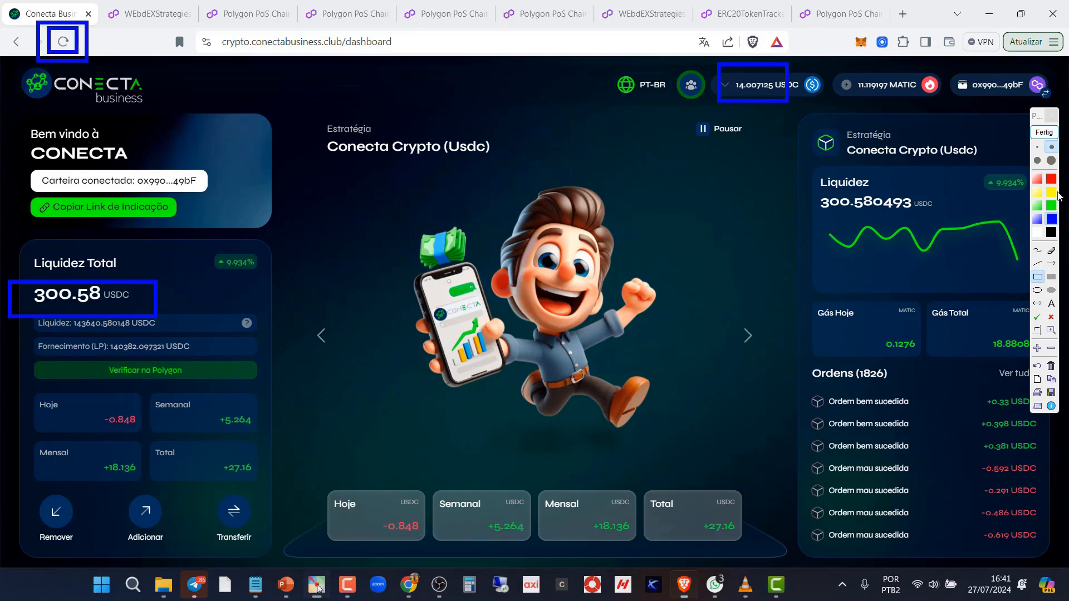
pyautogui.click(1045, 133)
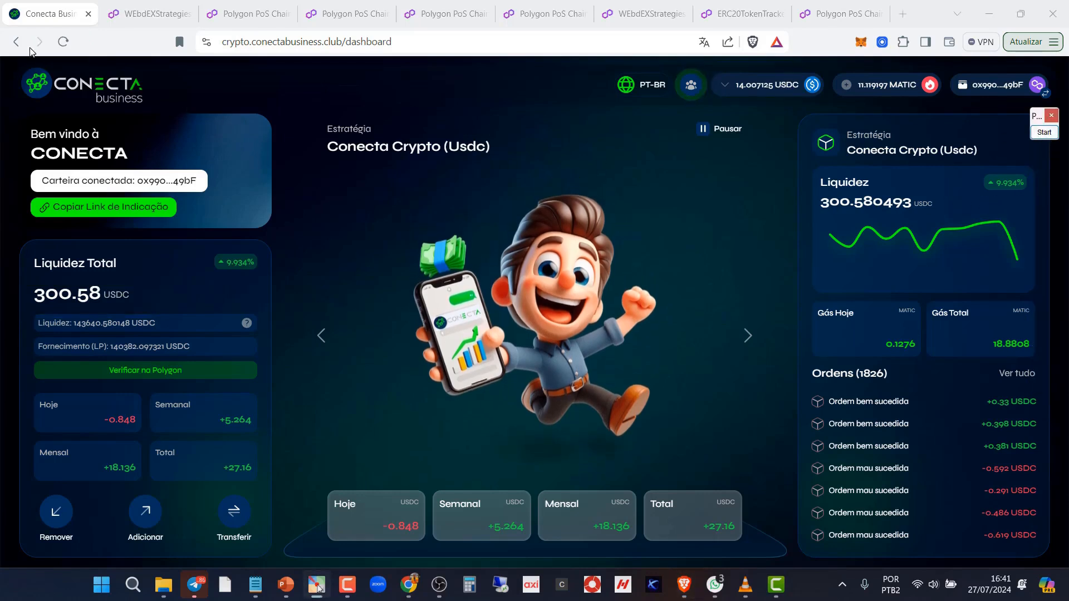
# Reload the Conecta dashboard, frame the updated Liquidez Total amount with a blue rectangle, and clear the annotation
pyautogui.click(69, 42)
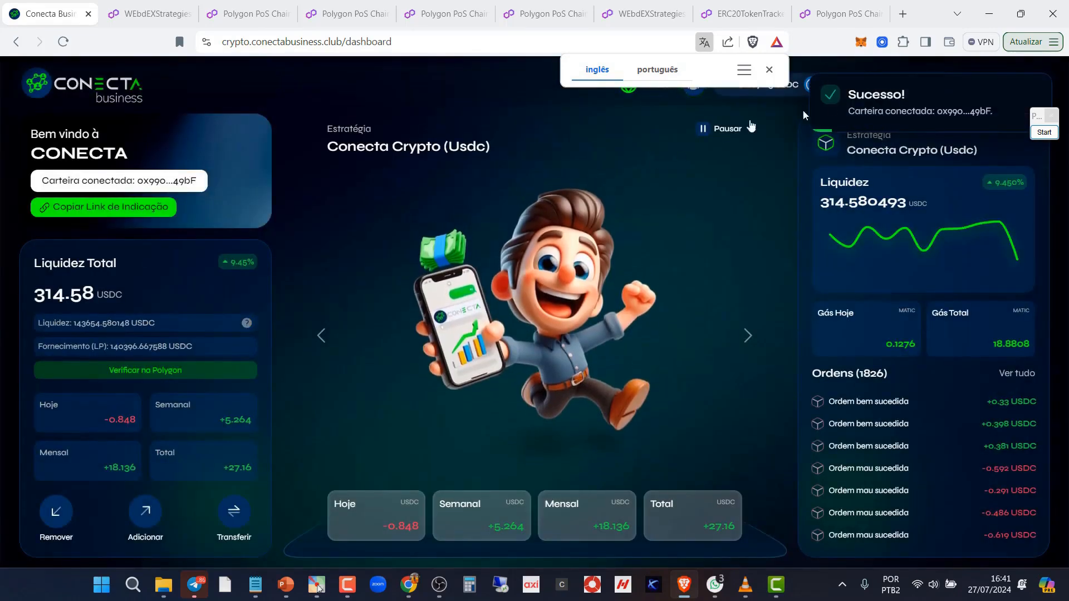
pyautogui.click(1044, 132)
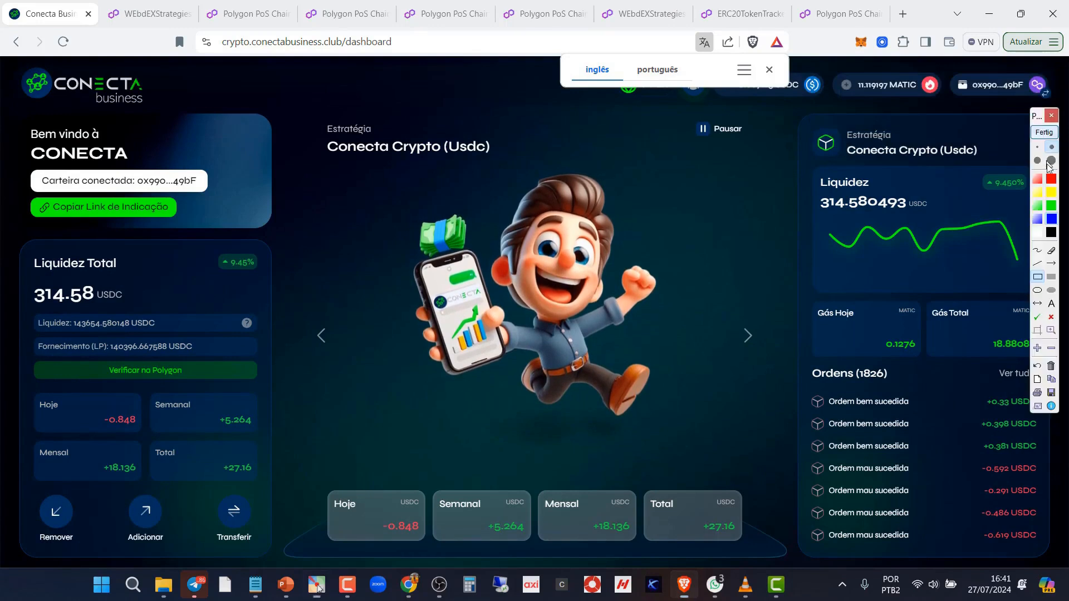
pyautogui.moveTo(1, 255); pyautogui.dragTo(118, 330)
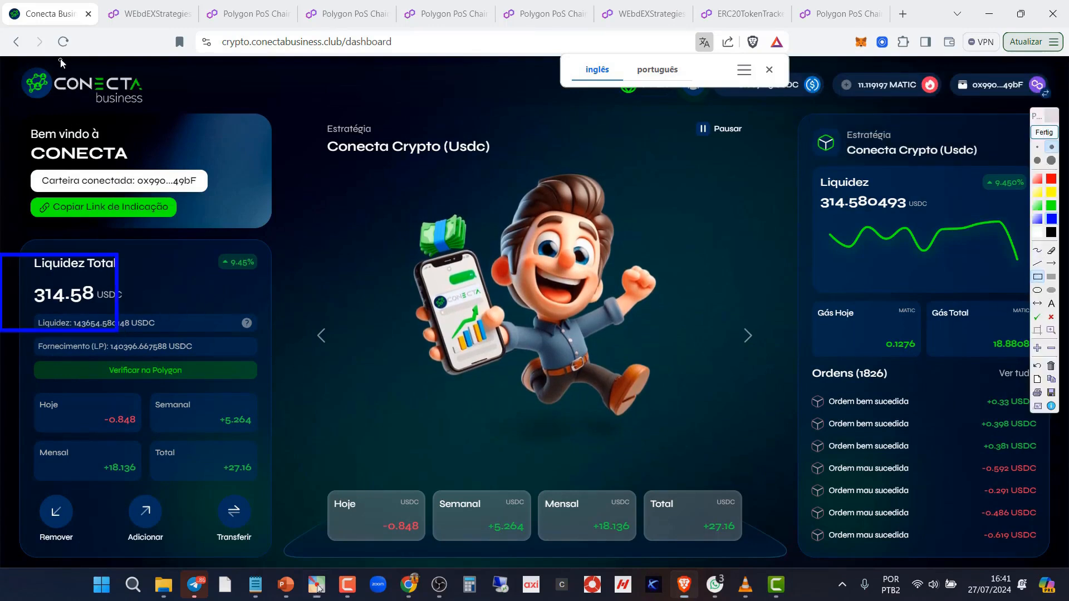
pyautogui.click(1047, 133)
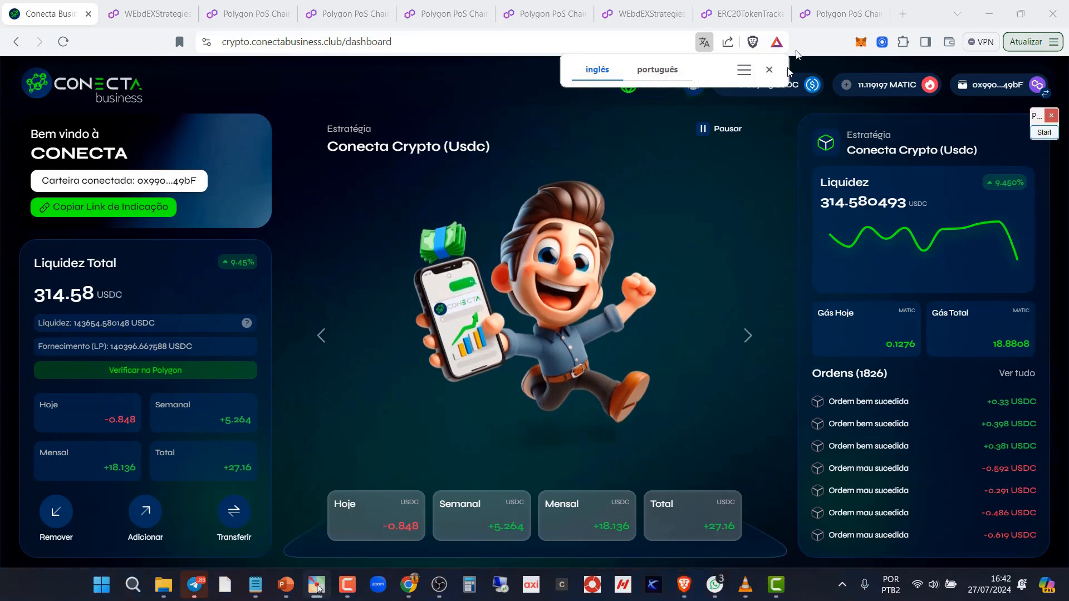
# Dismiss the translation prompt, frame the wallet's USDC balance, the Liquidez Total amount and the Pausar control in blue, and clear the annotations
pyautogui.click(769, 70)
pyautogui.click(1042, 133)
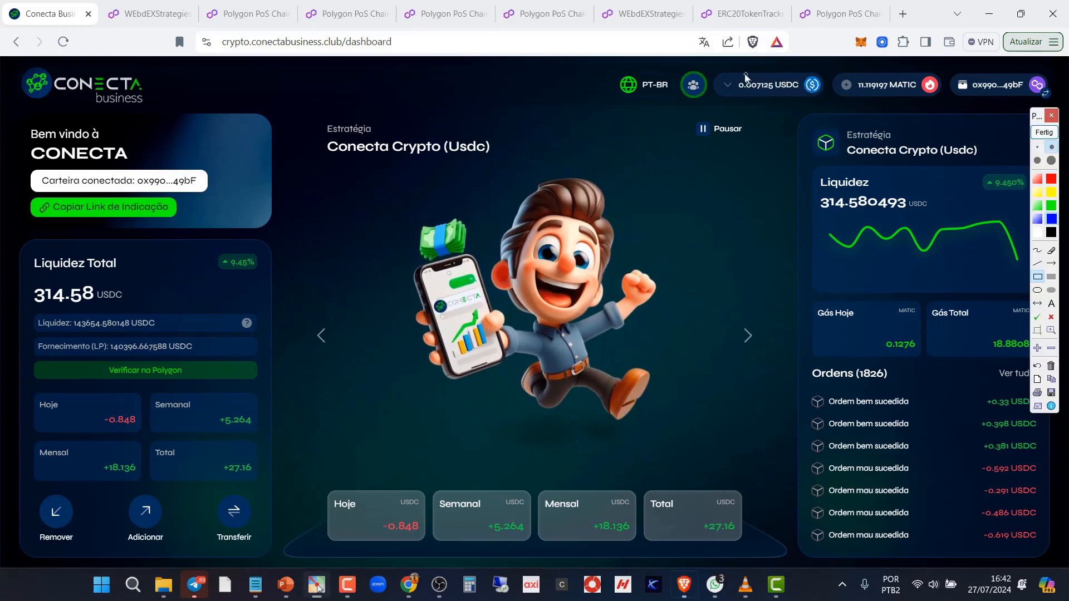
pyautogui.moveTo(716, 73); pyautogui.dragTo(784, 97)
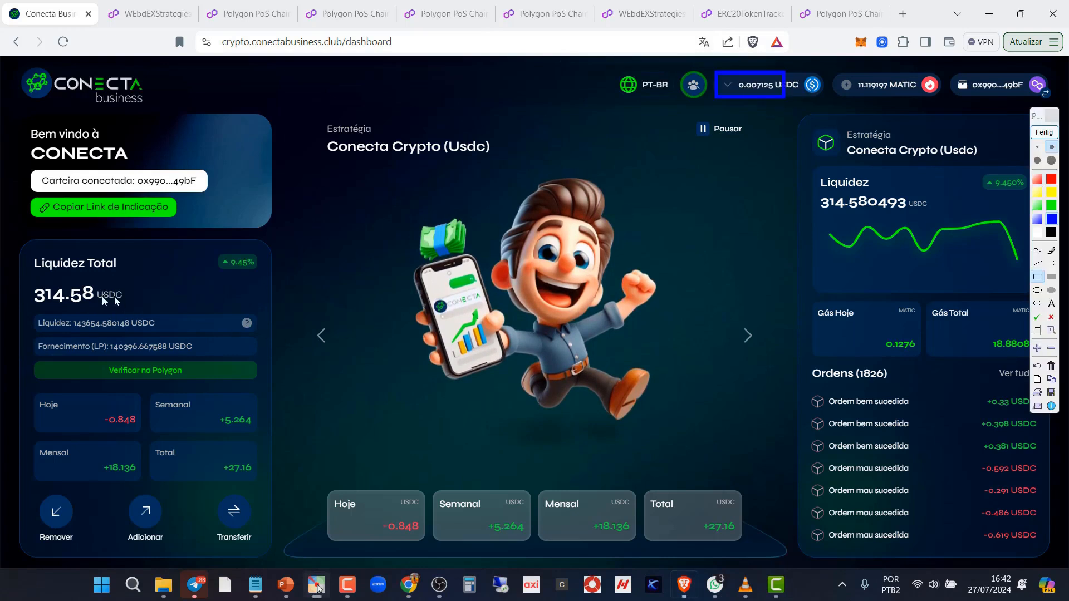
pyautogui.moveTo(76, 301); pyautogui.dragTo(96, 309)
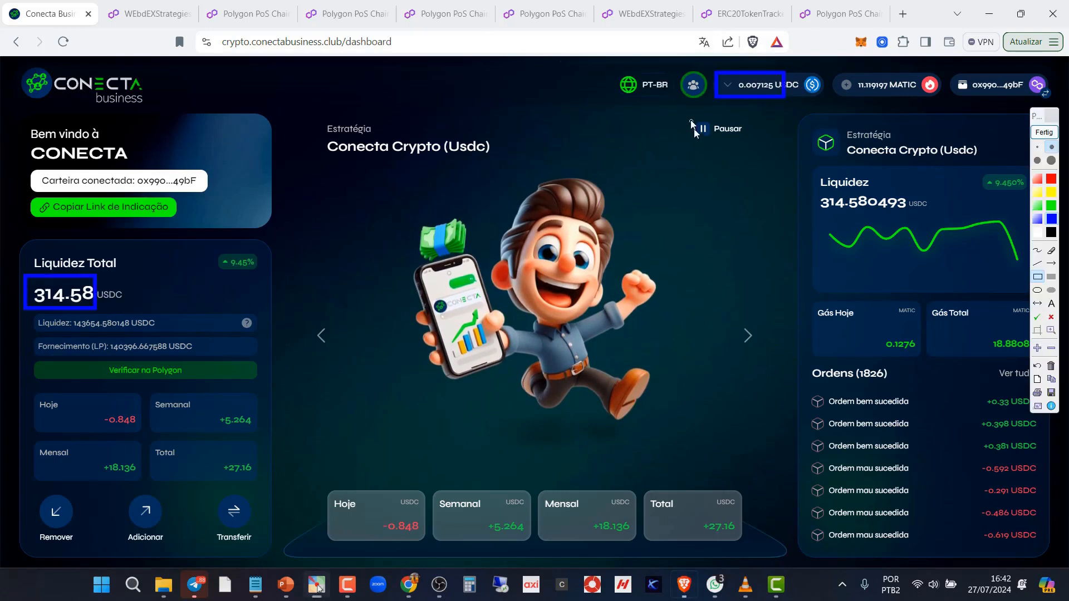
pyautogui.moveTo(722, 130); pyautogui.dragTo(755, 141)
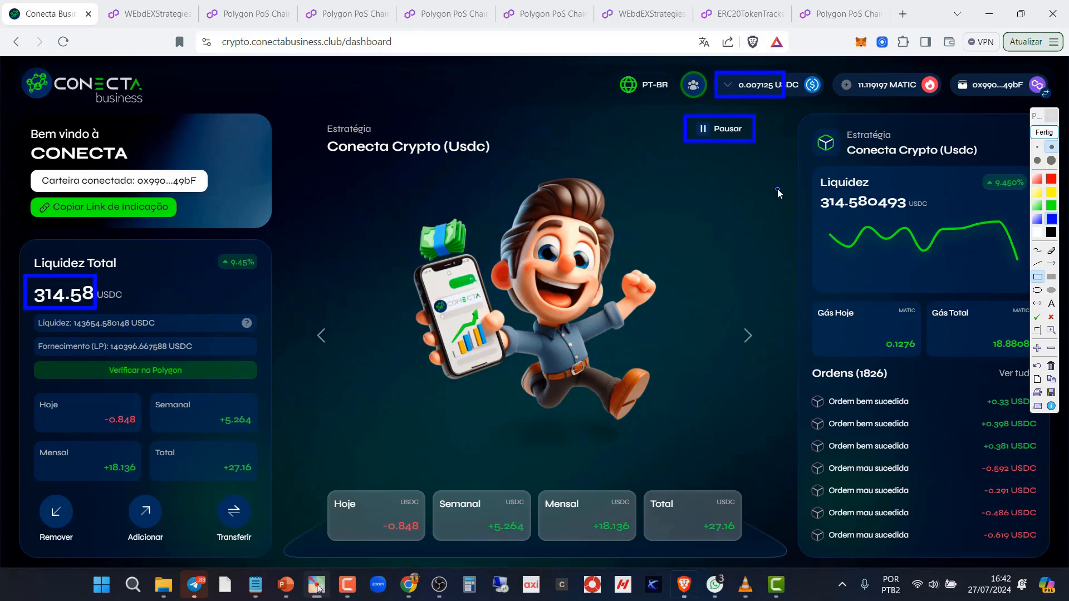
pyautogui.click(1044, 134)
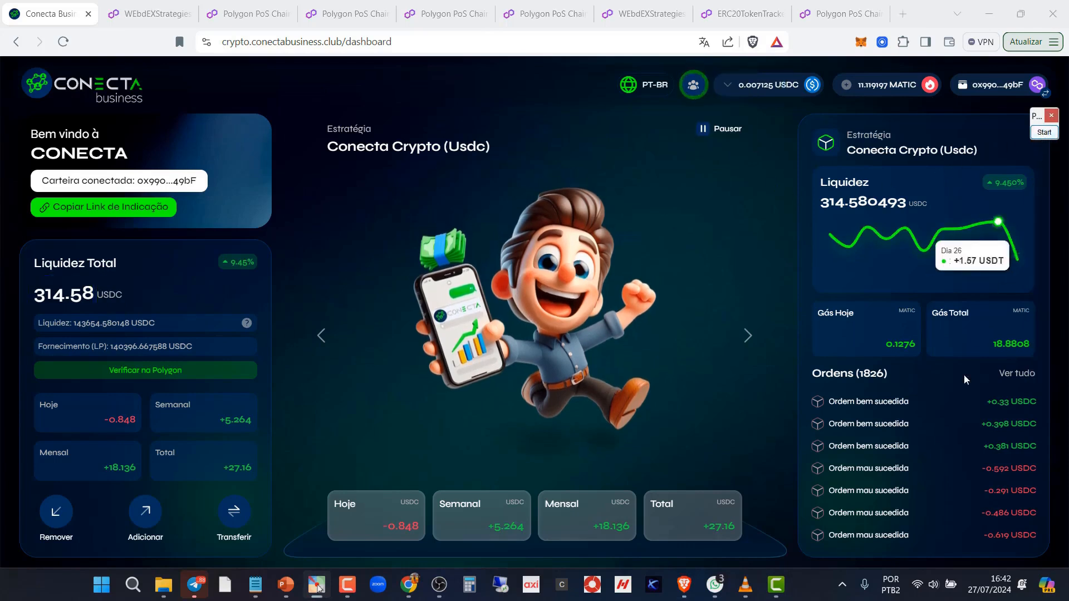